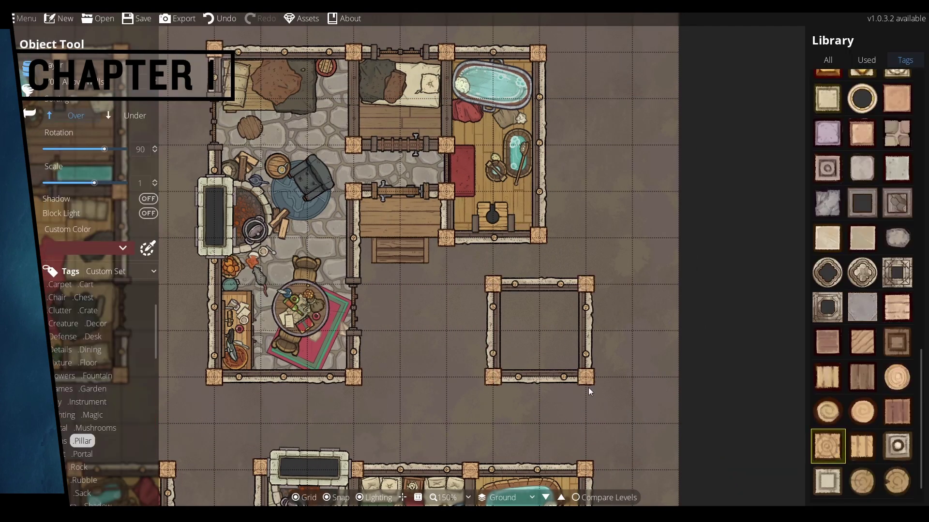
pyautogui.moveTo(493, 287); pyautogui.dragTo(590, 383)
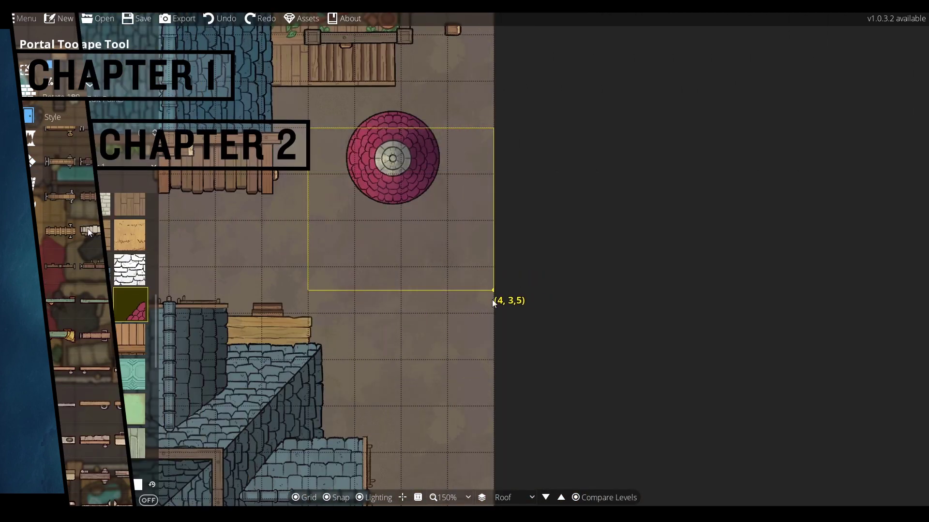
# Draw a round red shingle roof about 4 by 4 squares on the Roof level and move it over the large red roof's gable end.
pyautogui.click(398, 248)
pyautogui.moveTo(398, 249); pyautogui.dragTo(193, 242)
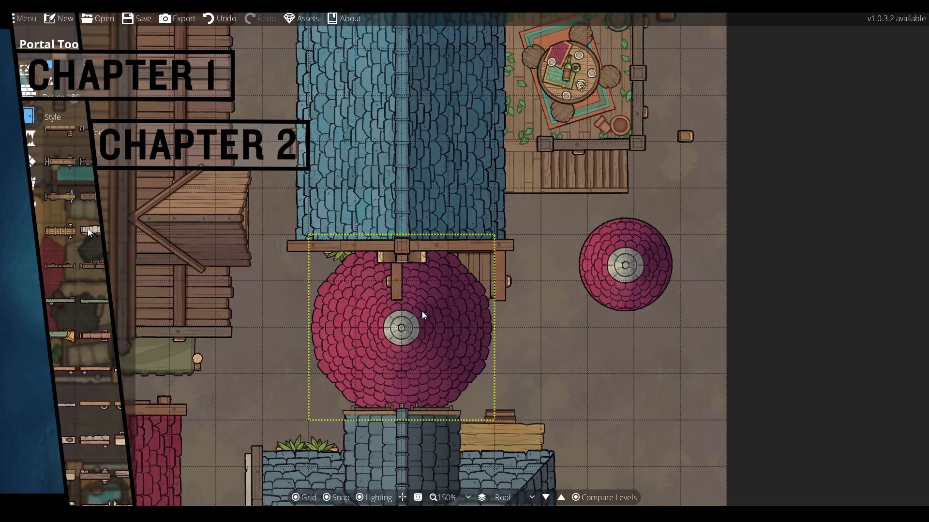
pyautogui.moveTo(424, 315); pyautogui.dragTo(369, 158)
pyautogui.click(446, 353)
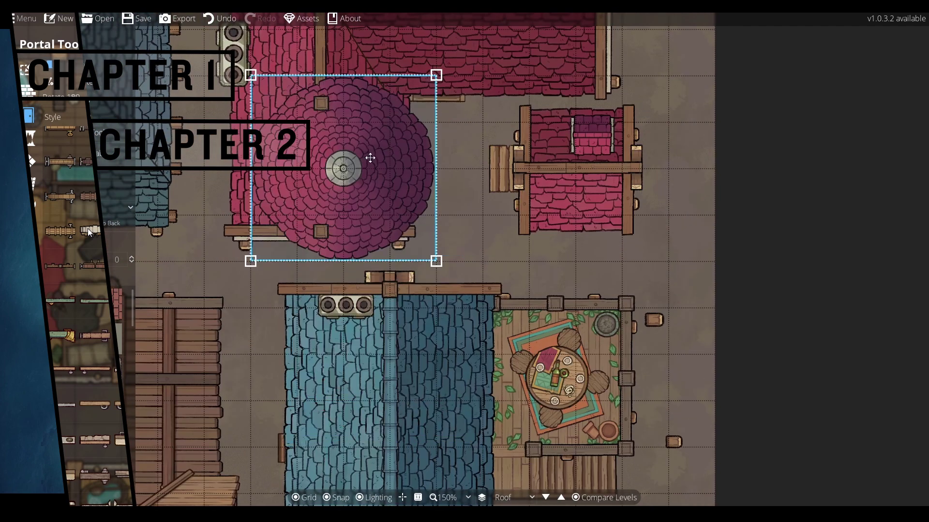
pyautogui.moveTo(431, 157); pyautogui.dragTo(587, 238)
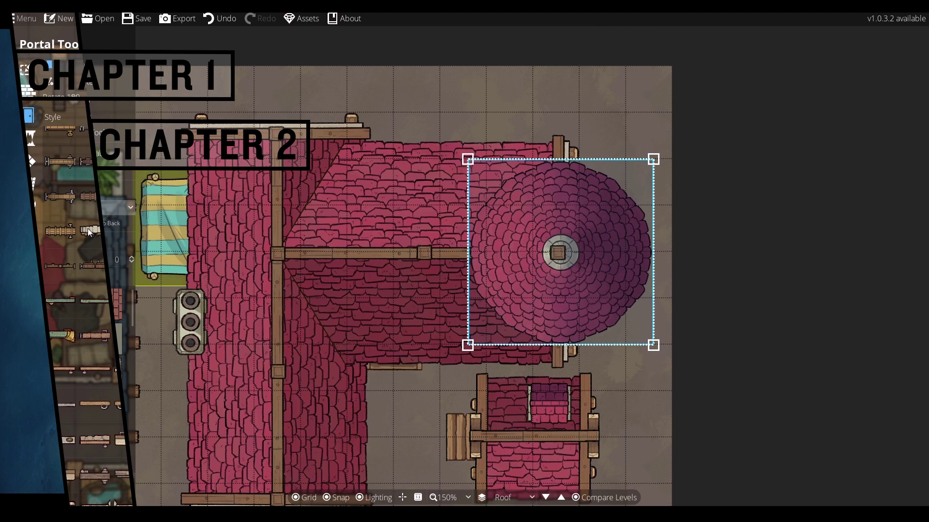
pyautogui.click(94, 208)
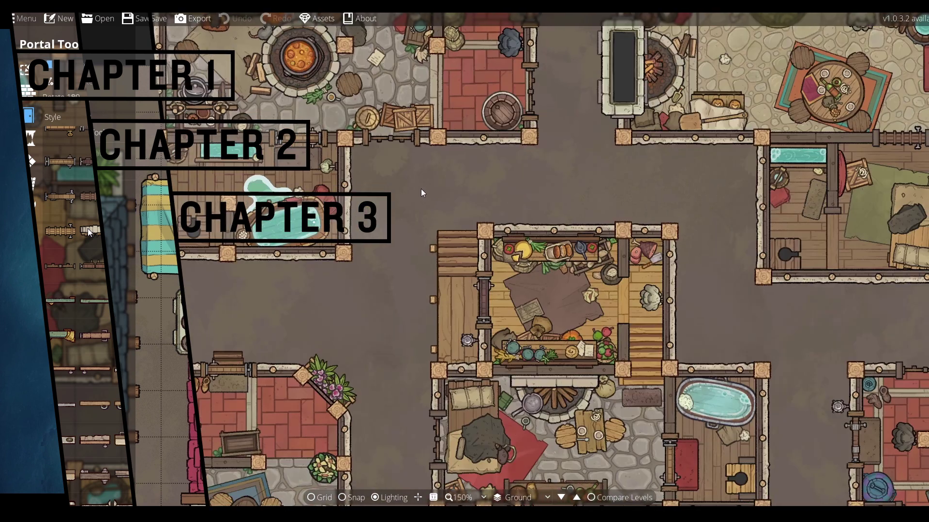
pyautogui.moveTo(597, 337); pyautogui.dragTo(524, 271)
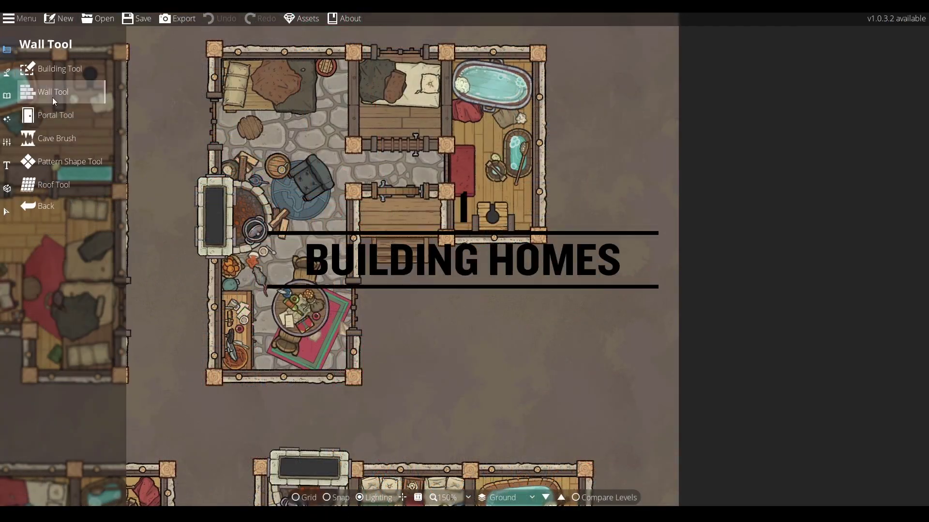
# Draw a closed Waddle&Daub wall 2 by 2 squares in the empty area southeast of the house, with grid and snap on.
pyautogui.click(52, 93)
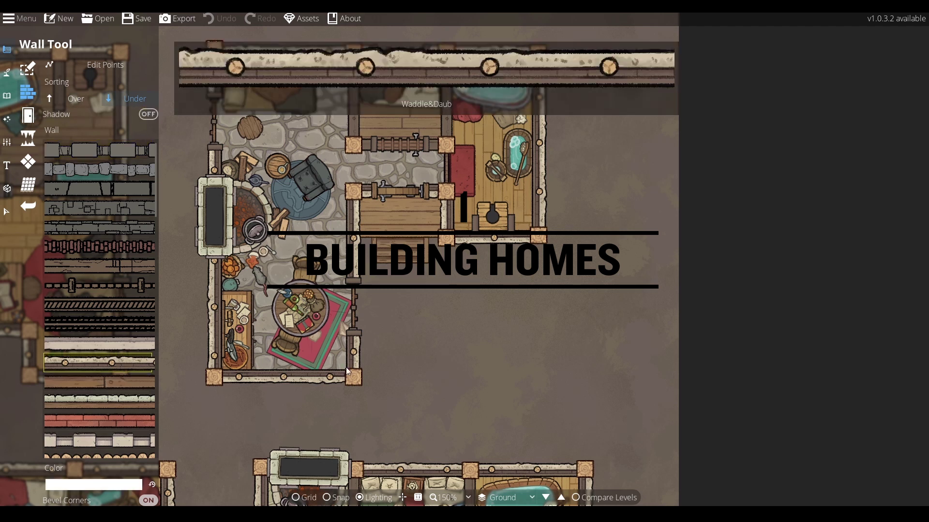
pyautogui.click(312, 497)
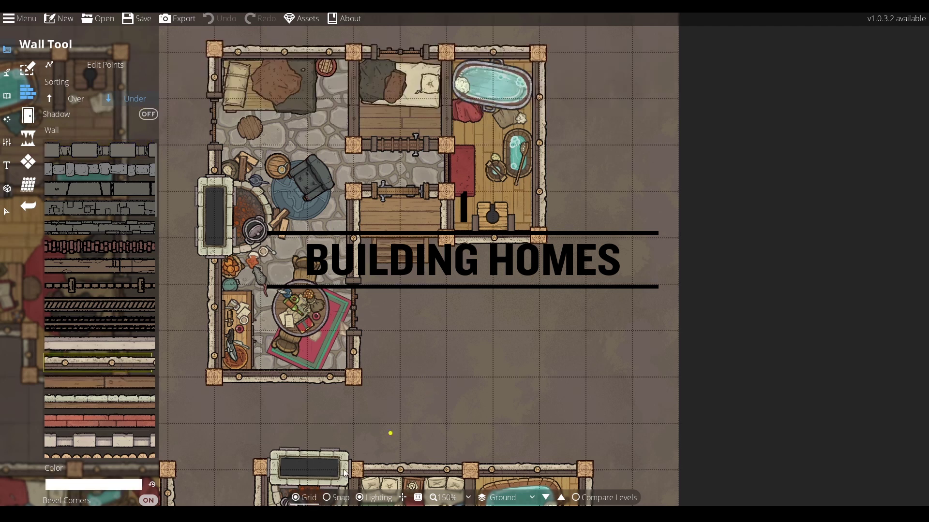
pyautogui.click(590, 290)
pyautogui.click(585, 376)
pyautogui.click(503, 381)
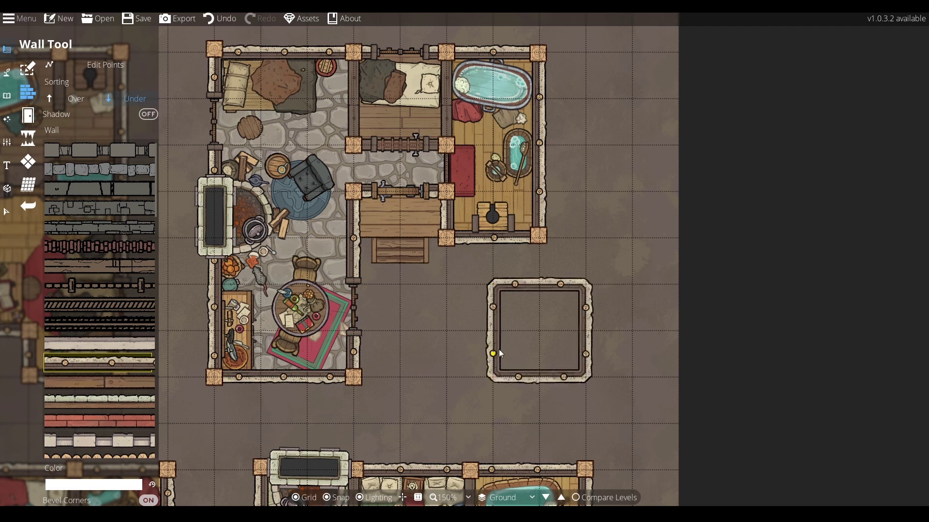
# Place a light carved wooden pillar from the Pillar tag, rotated to 90, on each of the four corners of the new square room.
pyautogui.click(7, 119)
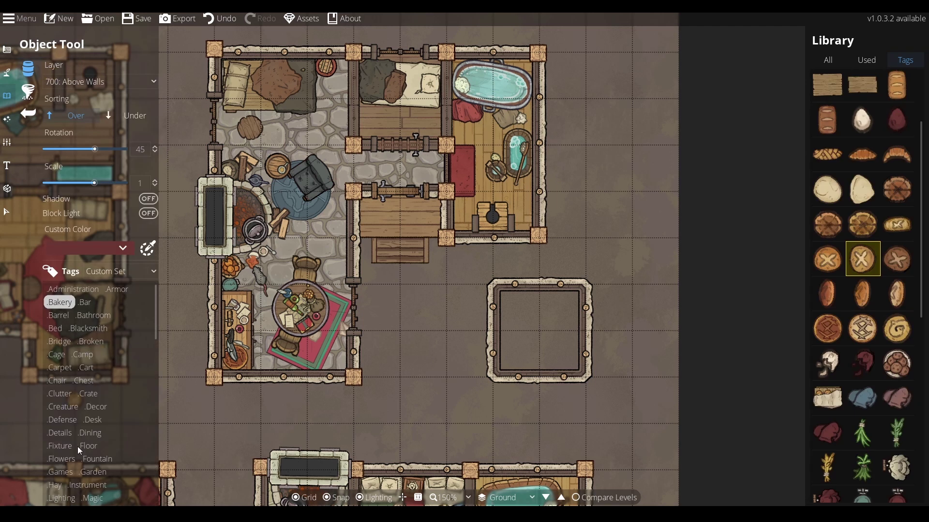
pyautogui.scroll(-1, 78, 445)
pyautogui.scroll(-2, 78, 425)
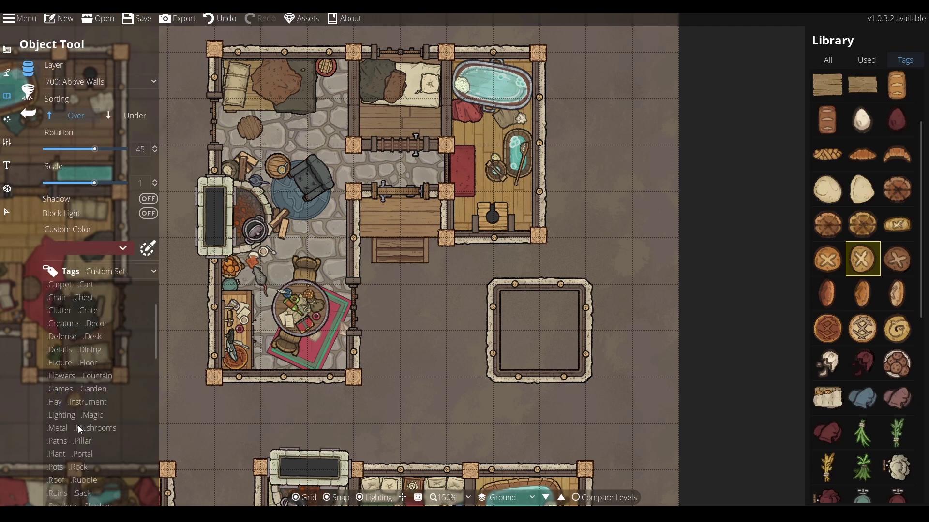
pyautogui.click(82, 441)
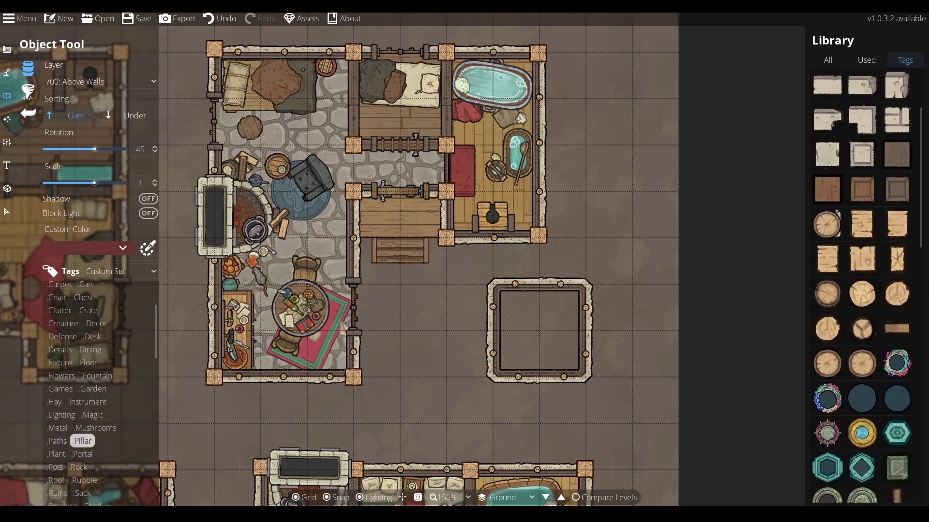
pyautogui.scroll(-10, 890, 416)
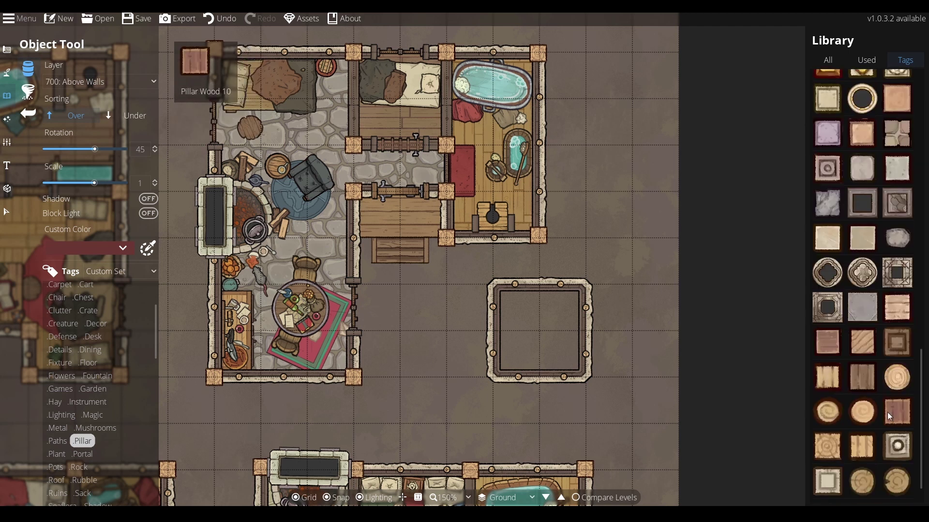
pyautogui.click(827, 446)
pyautogui.scroll(3, 492, 286)
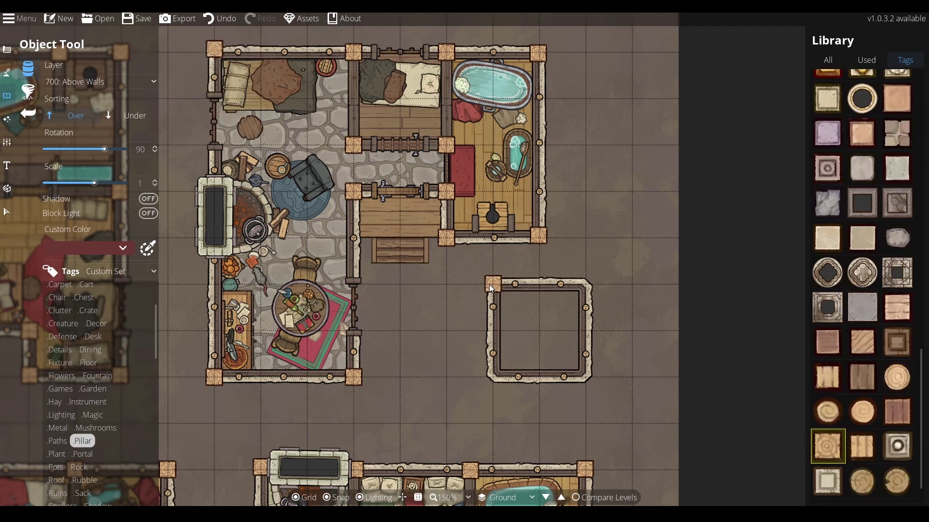
pyautogui.click(491, 289)
pyautogui.click(584, 289)
pyautogui.click(492, 381)
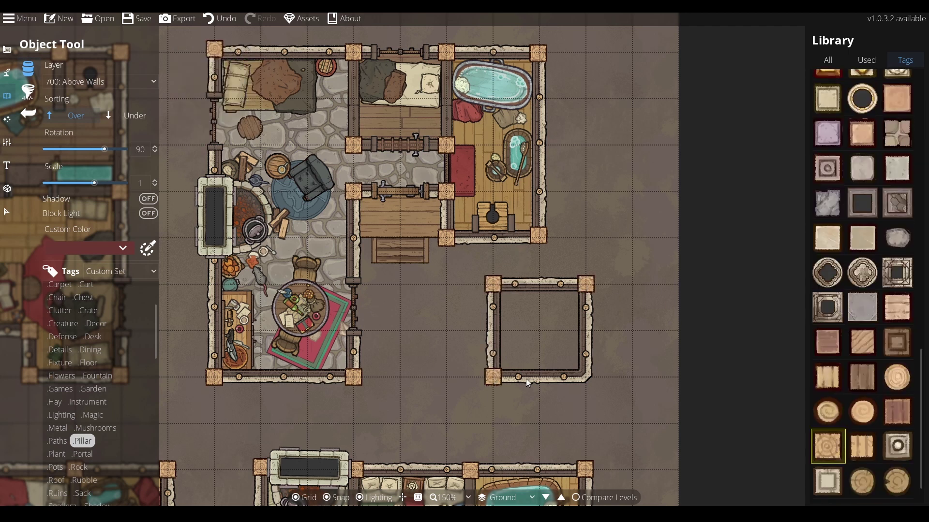
pyautogui.click(582, 385)
# Fill the small square room with a rectangular light wood plank floor pattern on User Layer 1.
pyautogui.click(7, 49)
pyautogui.click(48, 154)
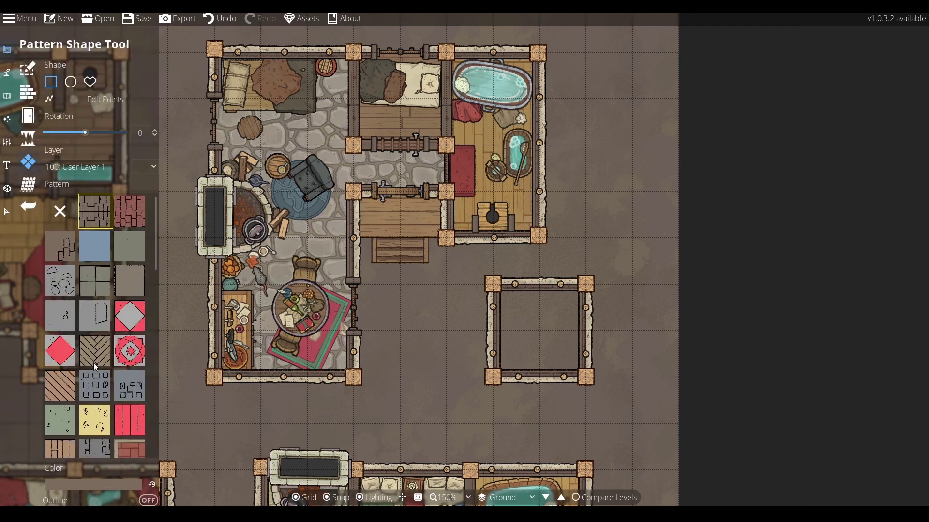
pyautogui.scroll(-5, 94, 362)
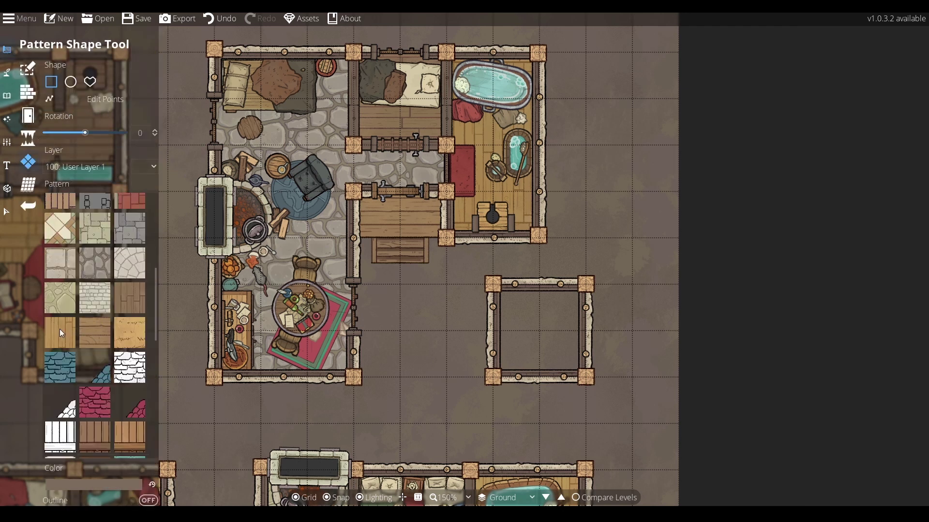
pyautogui.click(62, 333)
pyautogui.moveTo(493, 286); pyautogui.dragTo(594, 386)
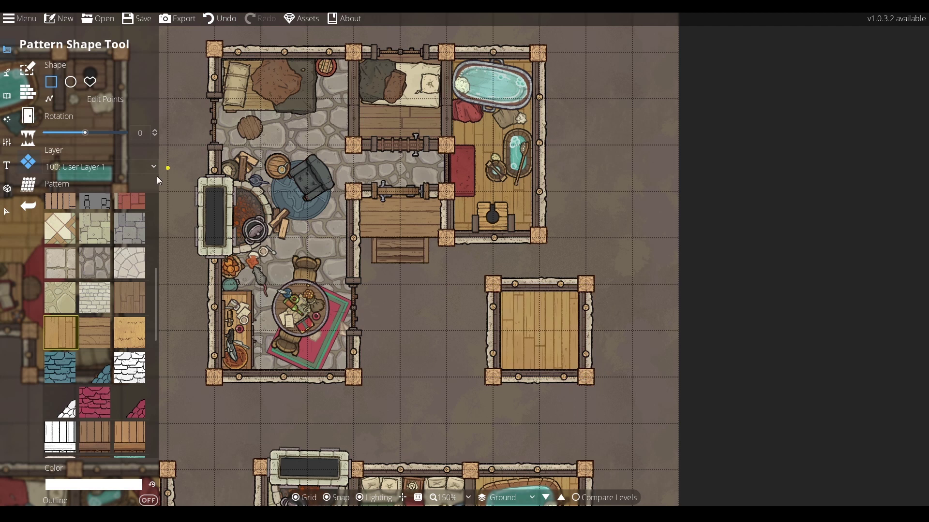
# Place a dark wooden door in the middle of the small room's west wall.
pyautogui.click(28, 116)
pyautogui.moveTo(106, 320)
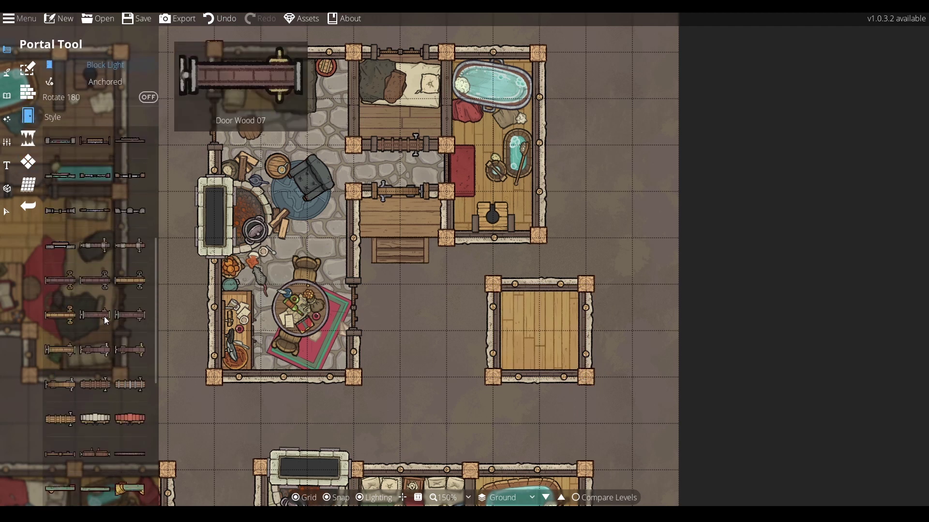
pyautogui.scroll(-5, 104, 317)
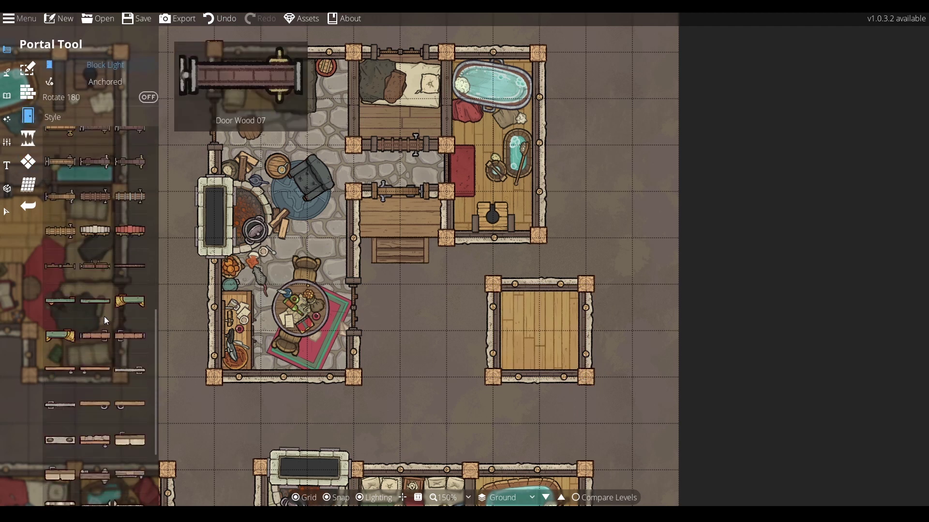
pyautogui.click(99, 157)
pyautogui.click(497, 331)
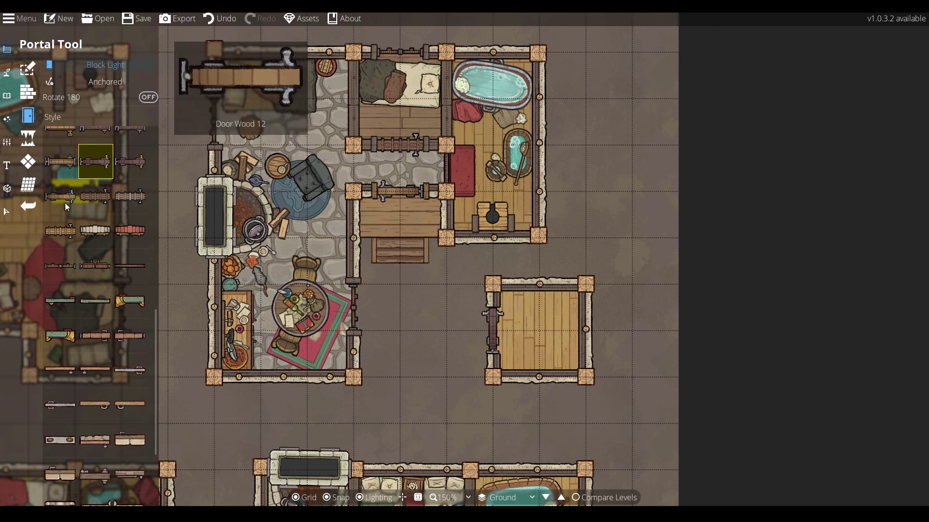
pyautogui.moveTo(100, 382)
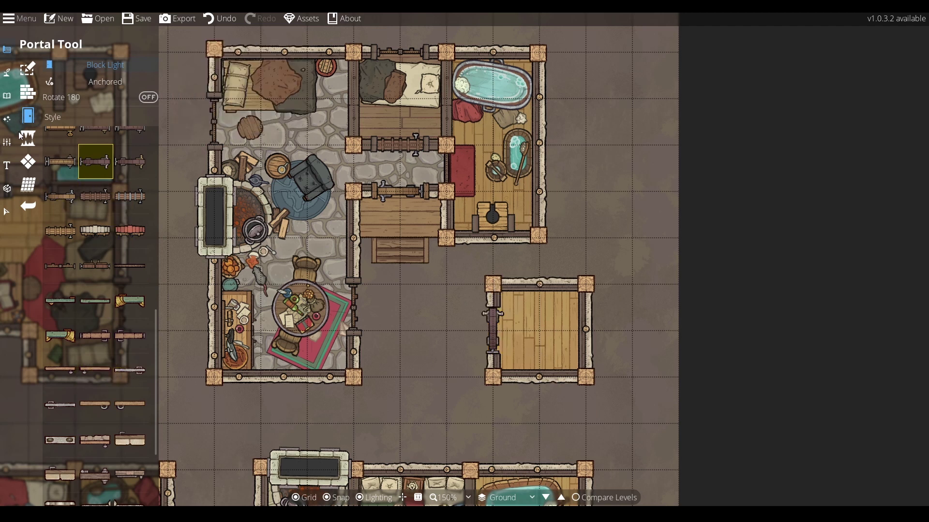
# Place a worn brown rug from the Carpet tag just inside the small room's door, on User Layer 1 with rotation -180.
pyautogui.click(28, 162)
pyautogui.click(7, 119)
pyautogui.click(6, 96)
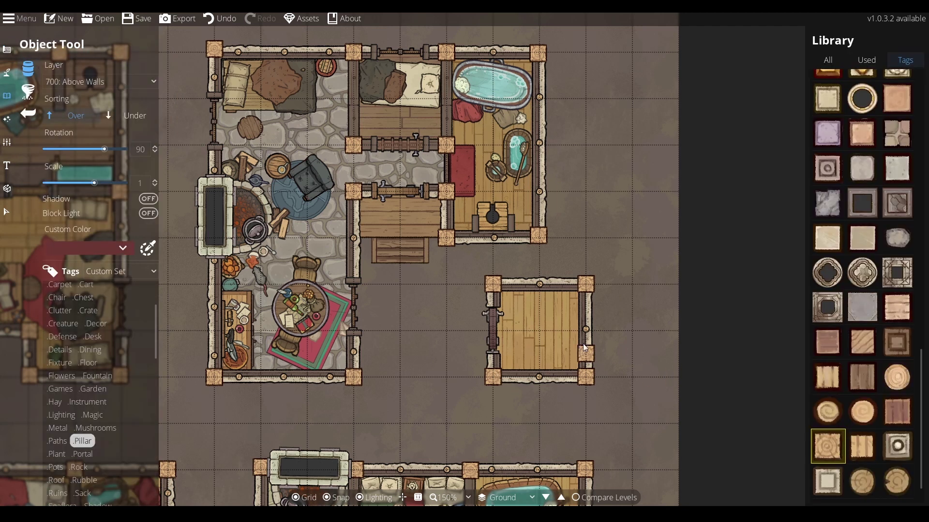
pyautogui.scroll(2, 89, 350)
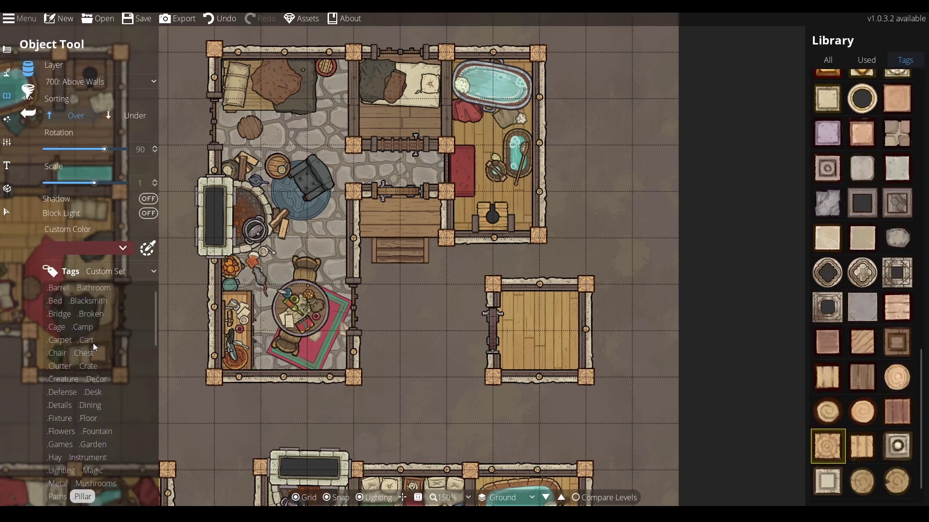
pyautogui.click(60, 340)
pyautogui.moveTo(879, 277)
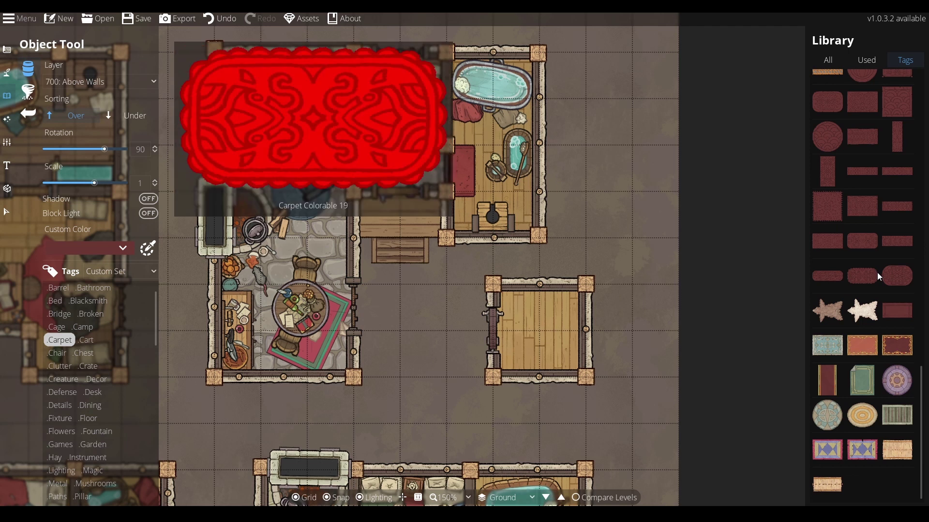
pyautogui.scroll(5, 878, 276)
pyautogui.click(870, 346)
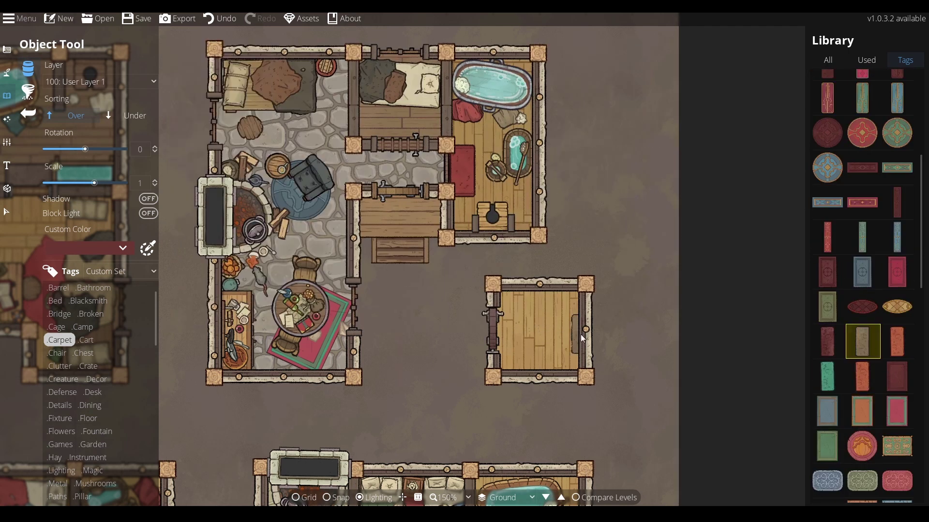
pyautogui.scroll(-6, 507, 333)
pyautogui.click(506, 331)
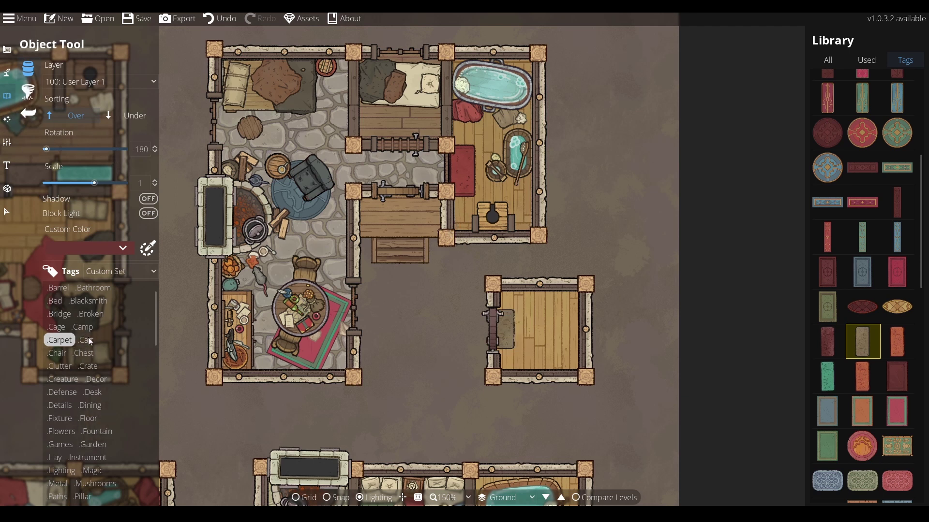
# Pick the short wooden plank table from the objects tagged Bar for furnishing the small room.
pyautogui.scroll(2, 75, 313)
pyautogui.click(80, 304)
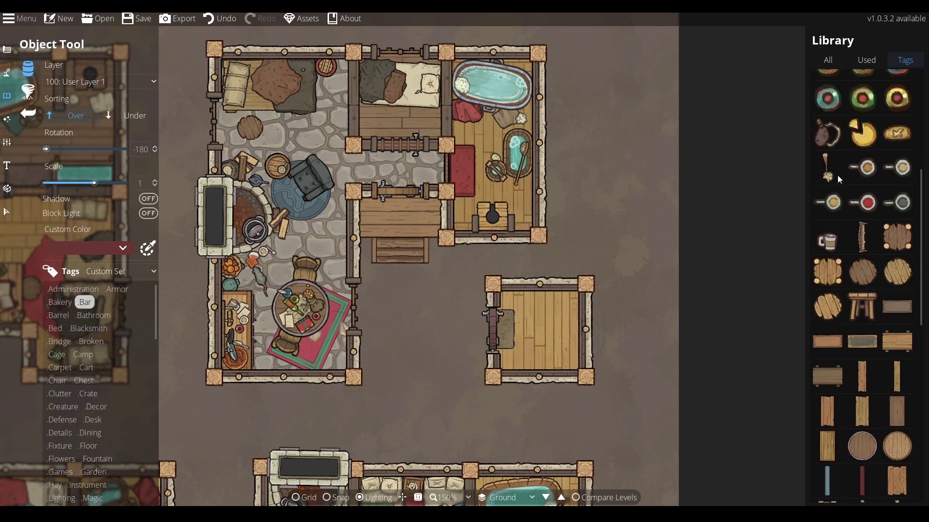
pyautogui.scroll(-3, 861, 273)
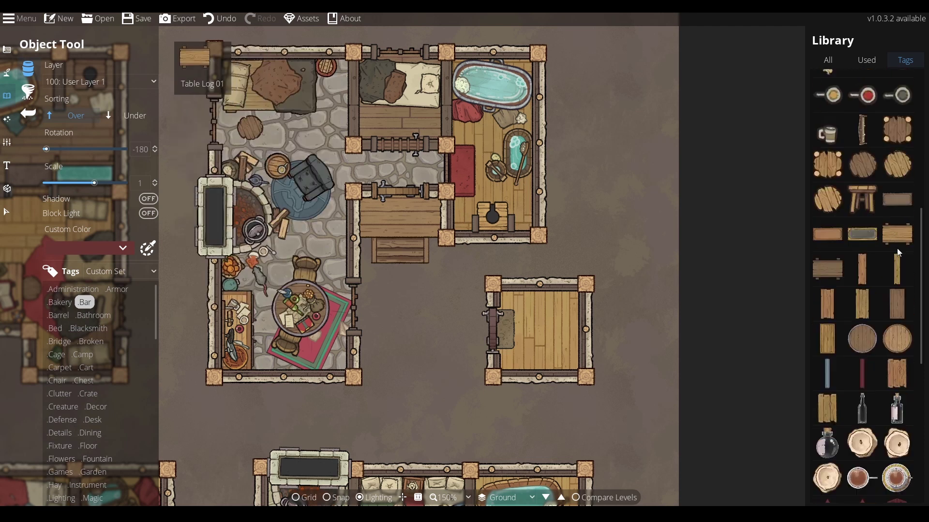
pyautogui.click(898, 373)
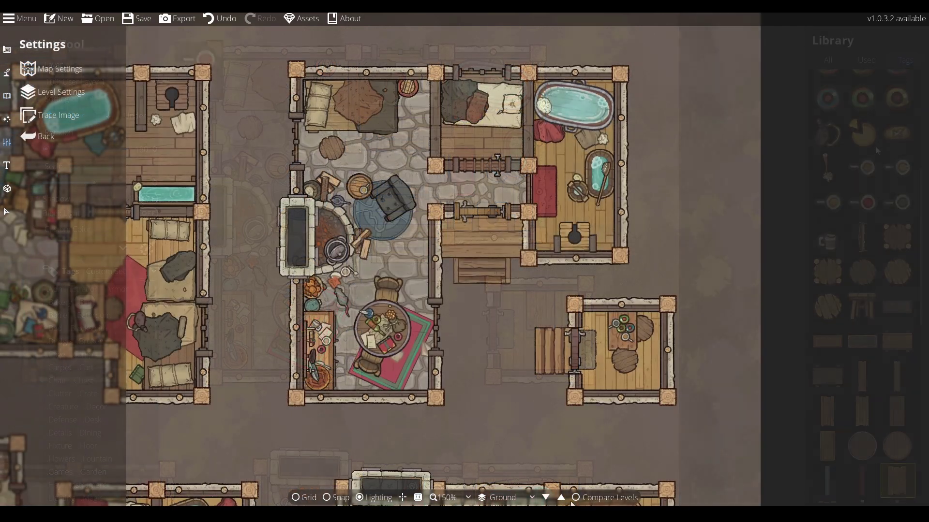
# Switch to the Roof level and compare it with the Ground level as reference, both at 100% opacity.
pyautogui.click(532, 498)
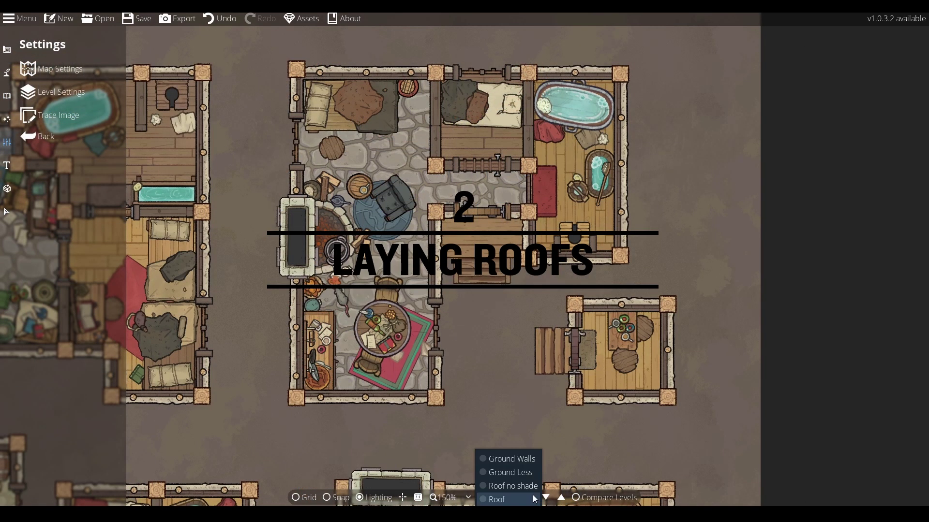
pyautogui.click(522, 501)
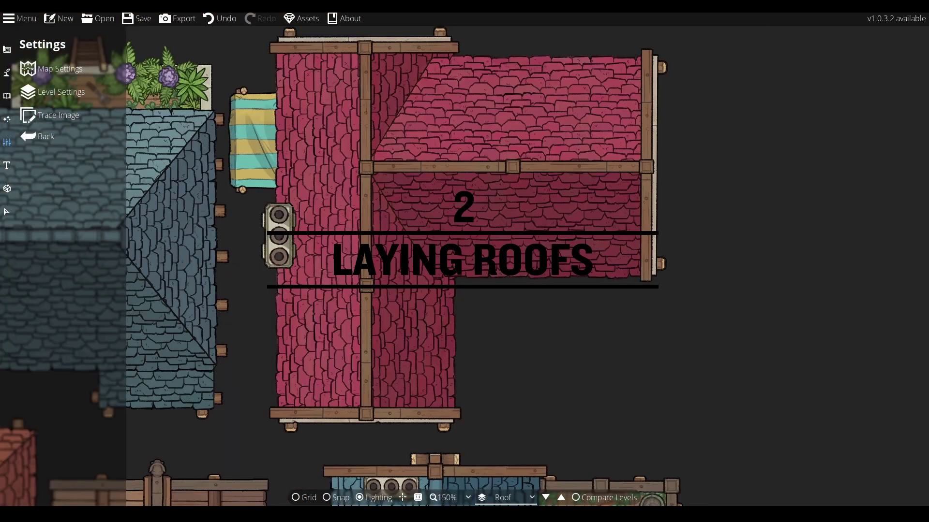
pyautogui.scroll(-2, 494, 300)
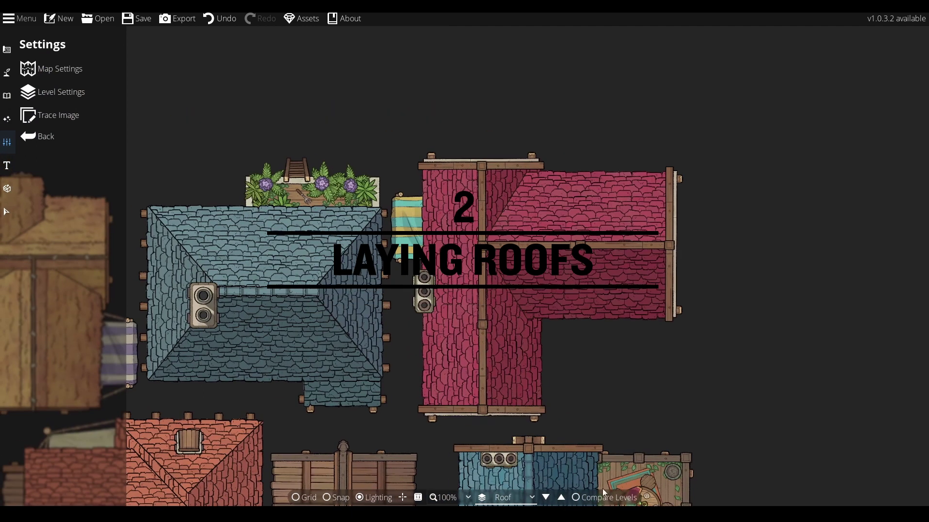
pyautogui.click(603, 494)
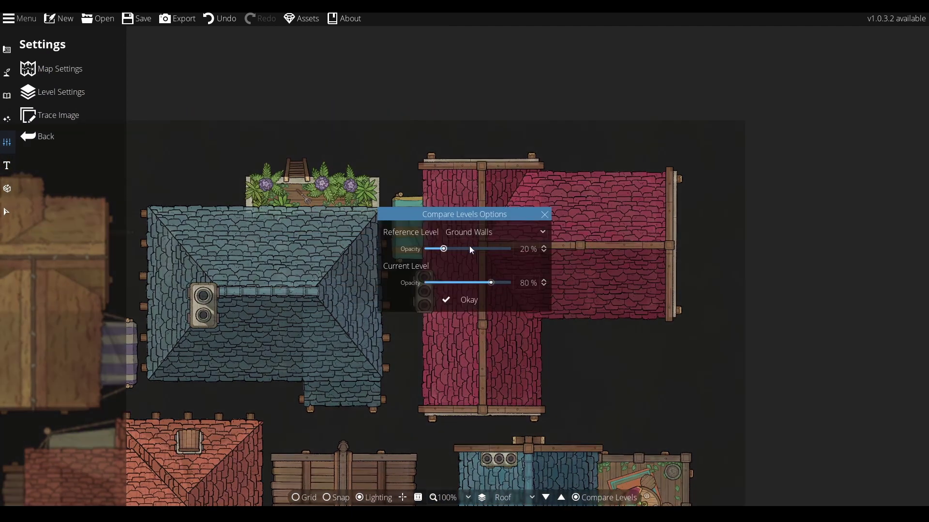
pyautogui.moveTo(469, 247); pyautogui.dragTo(511, 248)
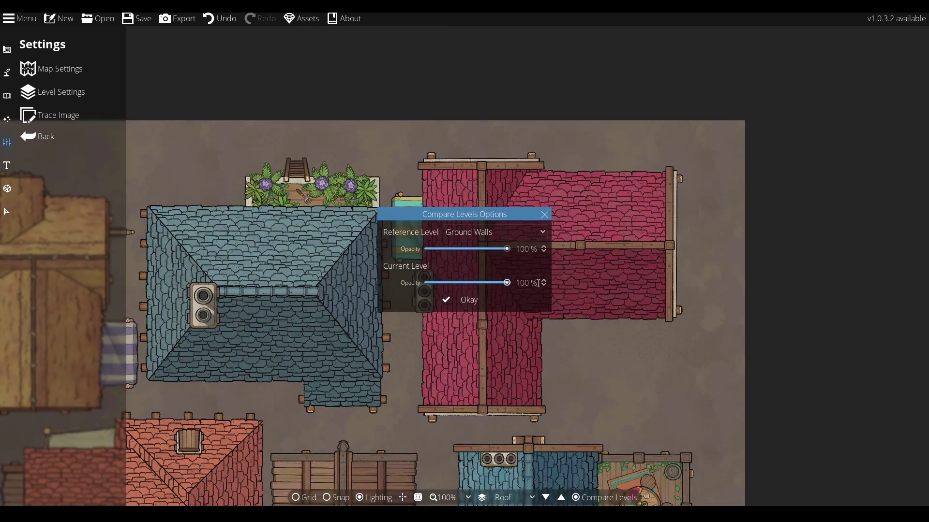
pyautogui.click(507, 231)
pyautogui.click(489, 288)
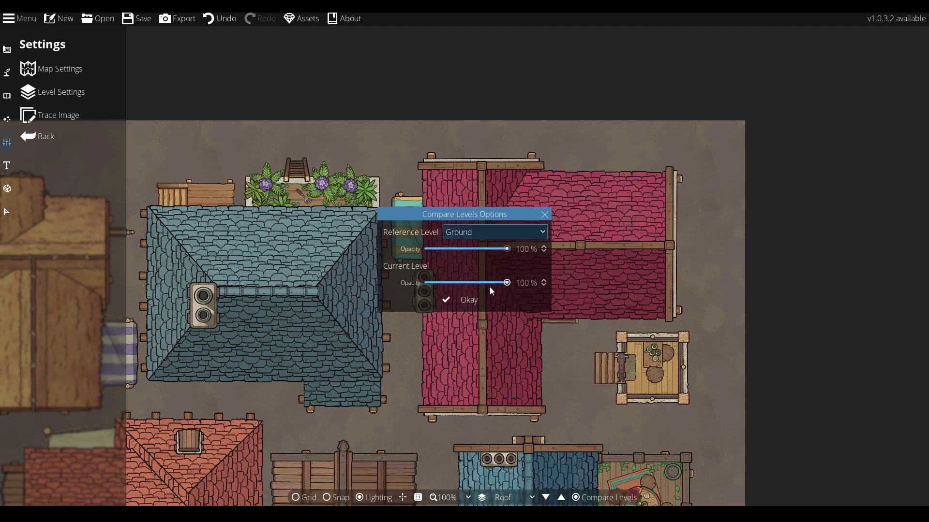
pyautogui.click(460, 302)
# Examine the colour settings of the light northern slope and the shaded southern slope on an existing crimson roof.
pyautogui.scroll(-5, 502, 218)
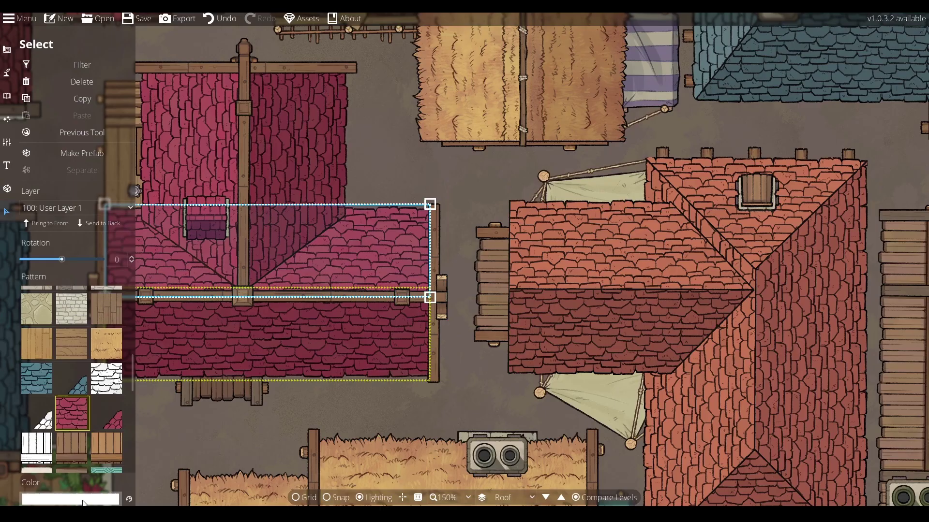
pyautogui.click(92, 502)
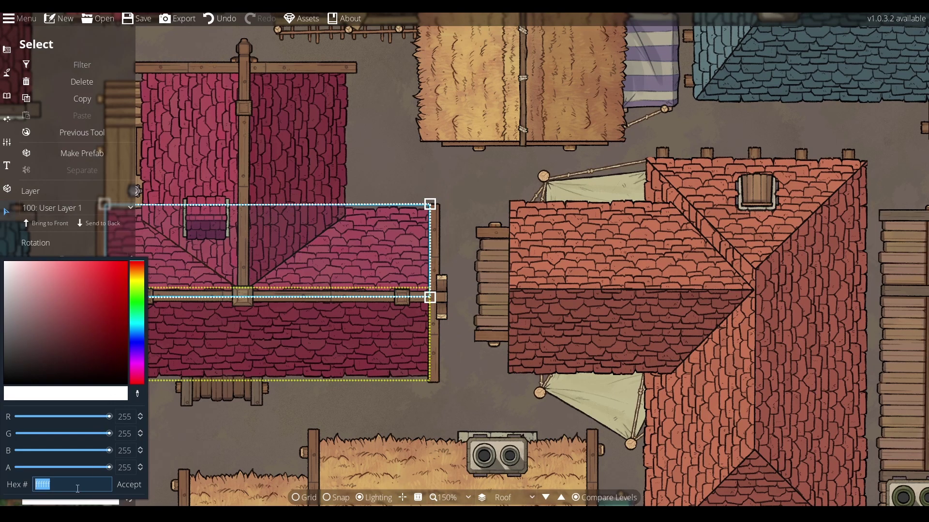
pyautogui.click(460, 369)
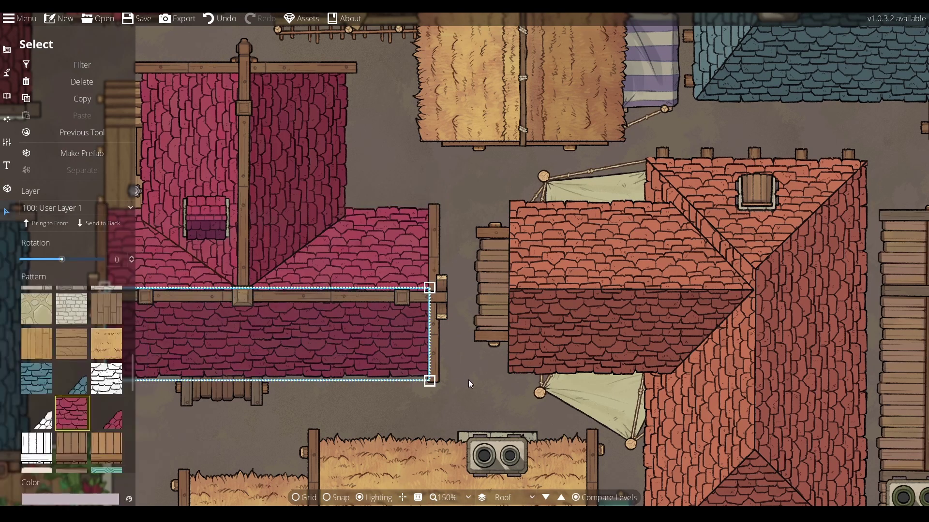
pyautogui.click(74, 502)
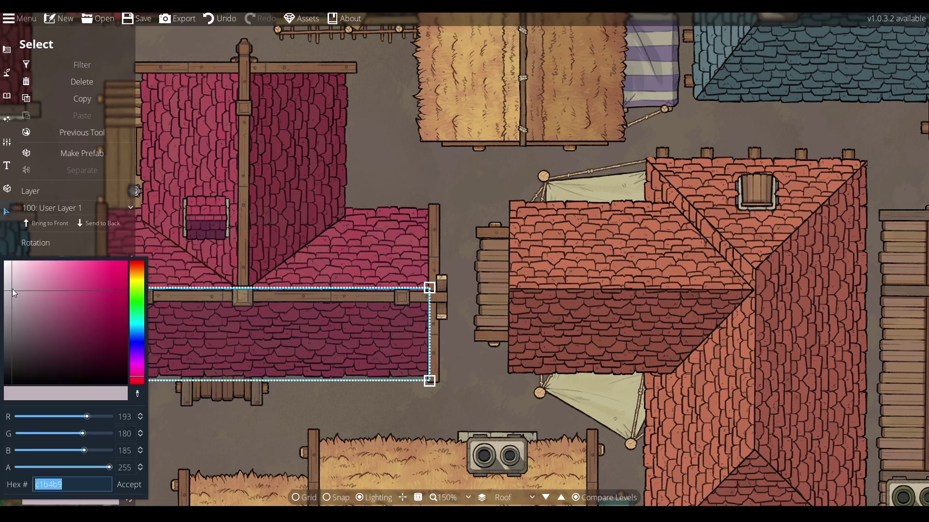
pyautogui.moveTo(13, 289); pyautogui.dragTo(40, 298)
pyautogui.click(392, 177)
# Try recolouring the northern slope of the orange roof's west wing to yellow-green.
pyautogui.scroll(-5, 386, 164)
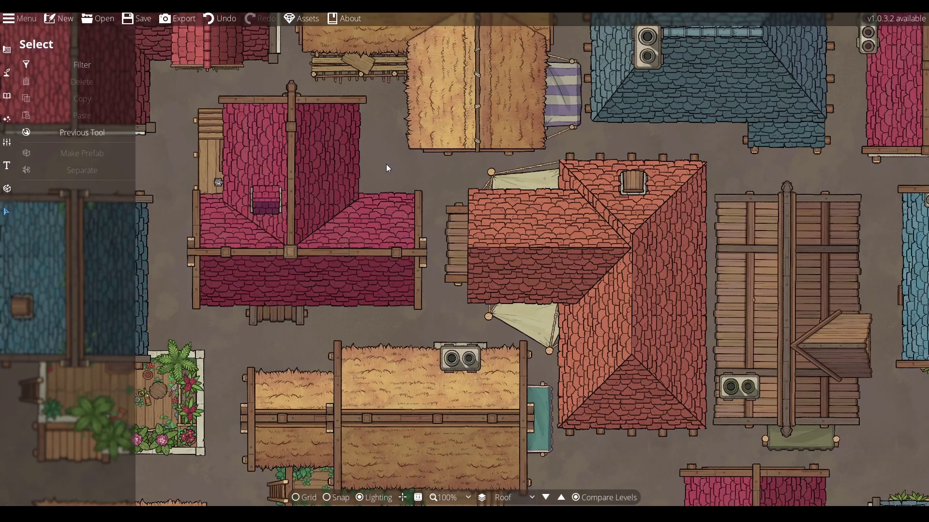
pyautogui.click(353, 312)
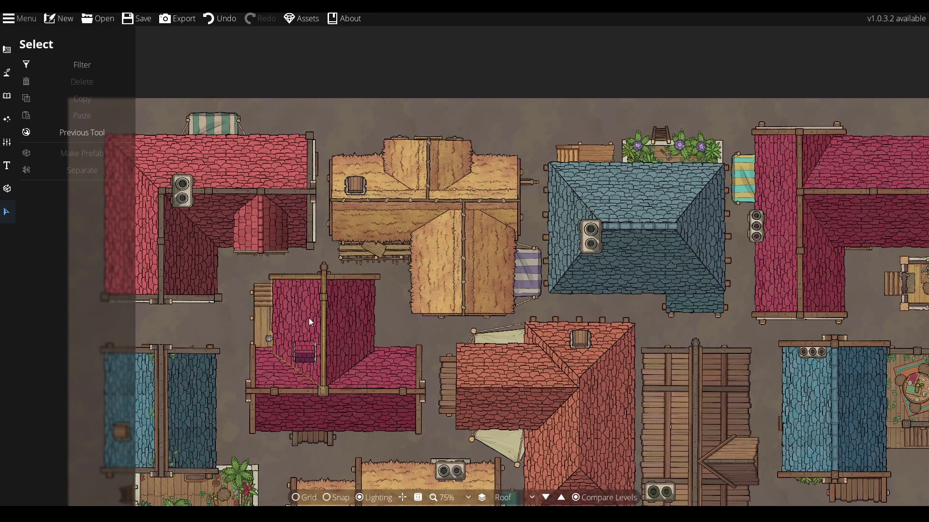
pyautogui.click(421, 183)
pyautogui.moveTo(644, 217); pyautogui.dragTo(518, 172)
pyautogui.scroll(4, 481, 361)
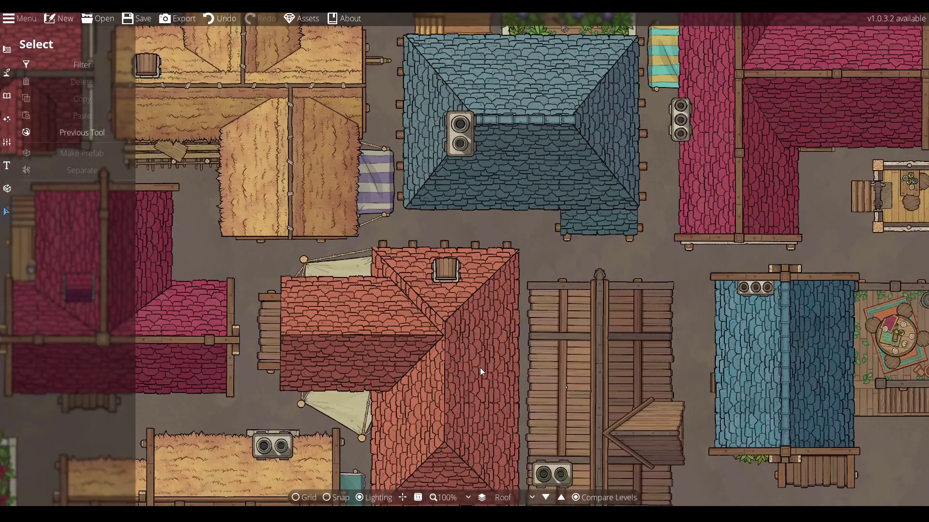
pyautogui.click(282, 298)
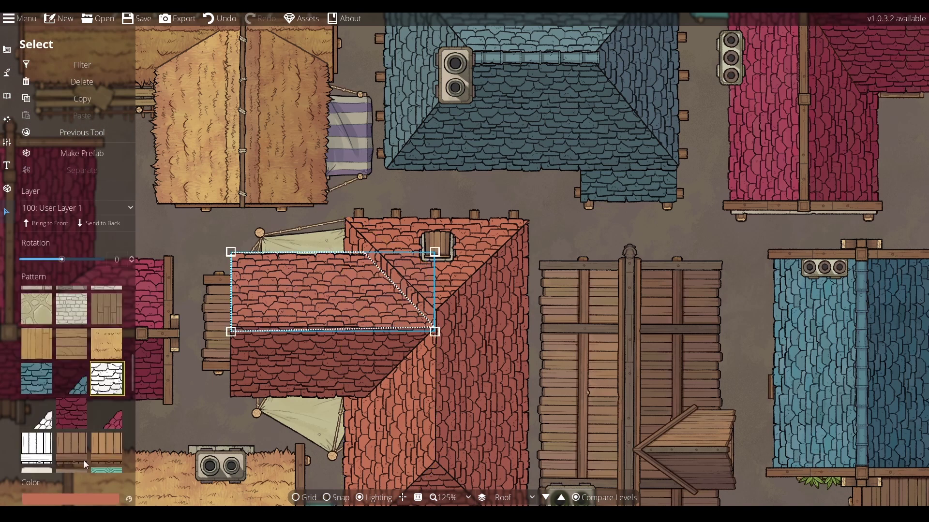
pyautogui.click(90, 499)
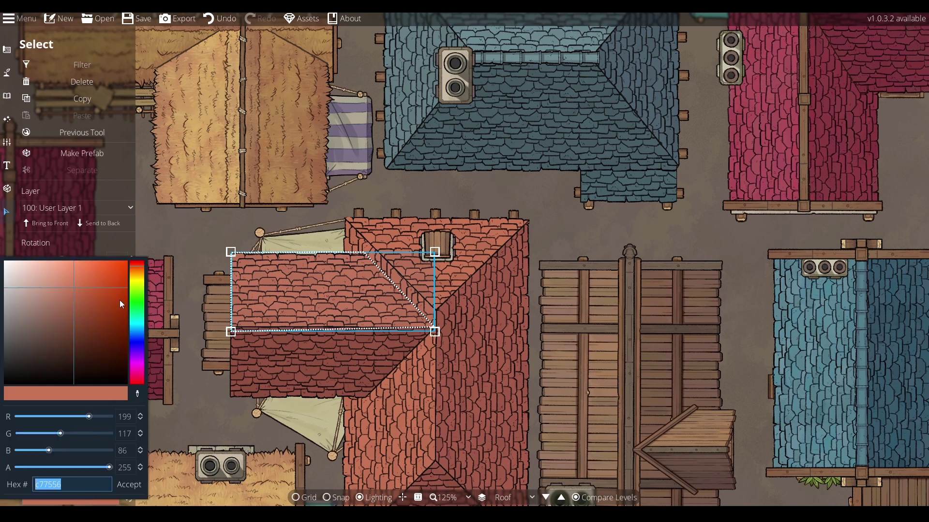
pyautogui.moveTo(144, 288); pyautogui.dragTo(140, 325)
pyautogui.moveTo(137, 363); pyautogui.dragTo(133, 282)
pyautogui.click(562, 207)
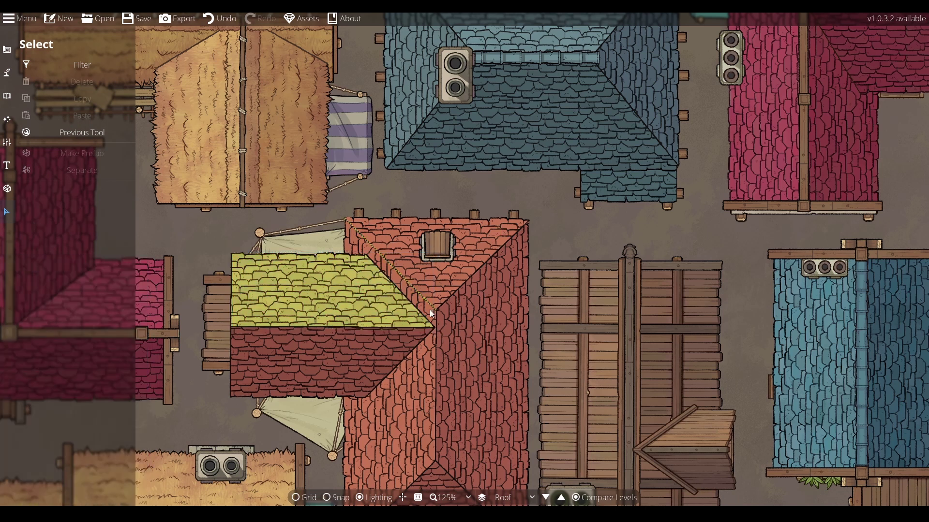
pyautogui.hotkey('ctrl', 'z')
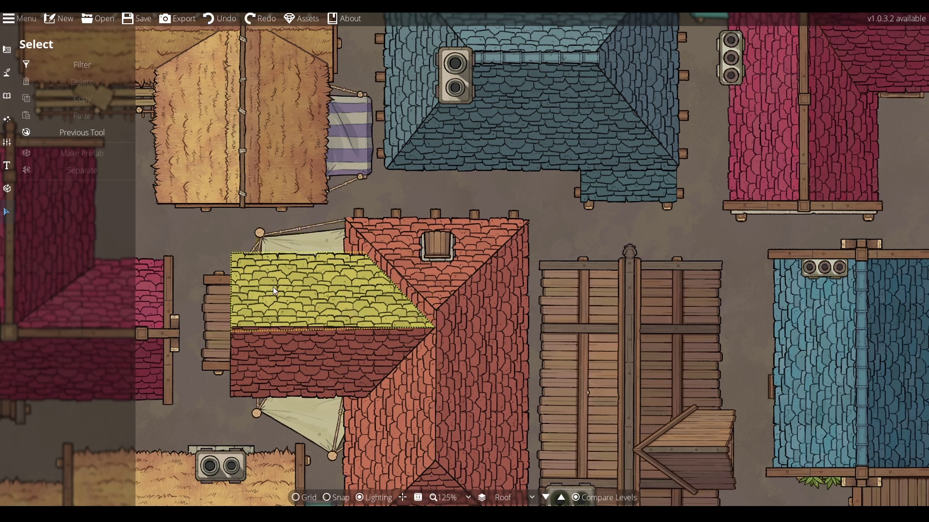
# Copy hex colour c77556 from the adjacent orange roof section and apply it to the yellow-green slope.
pyautogui.click(465, 228)
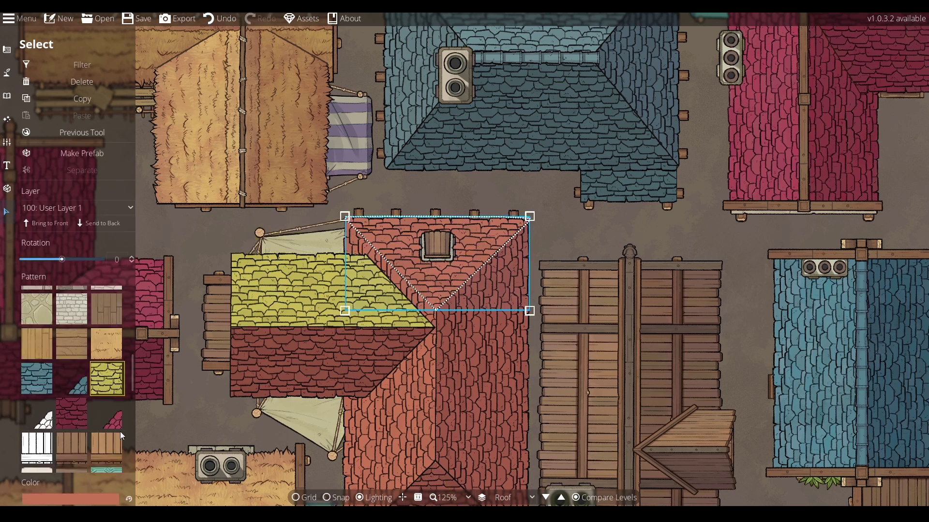
pyautogui.click(106, 495)
pyautogui.hotkey('ctrl', 'c')
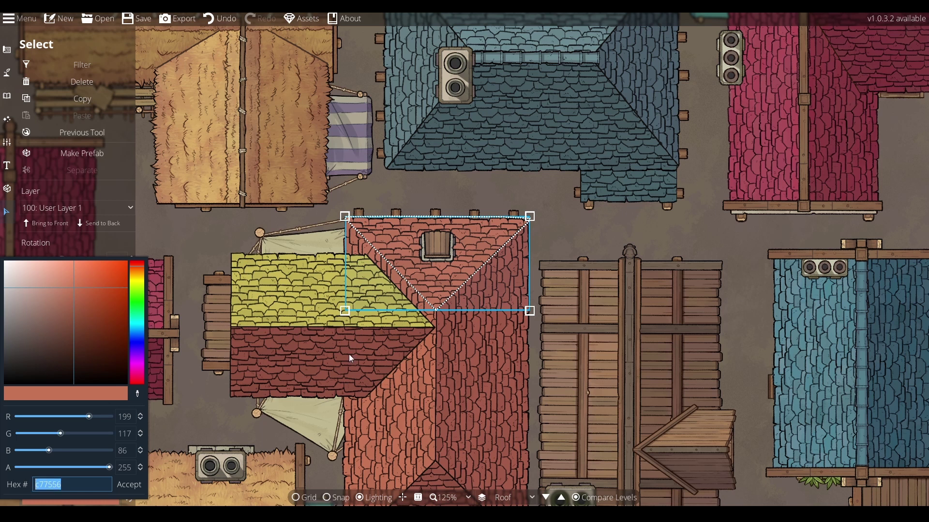
pyautogui.click(334, 264)
pyautogui.click(335, 270)
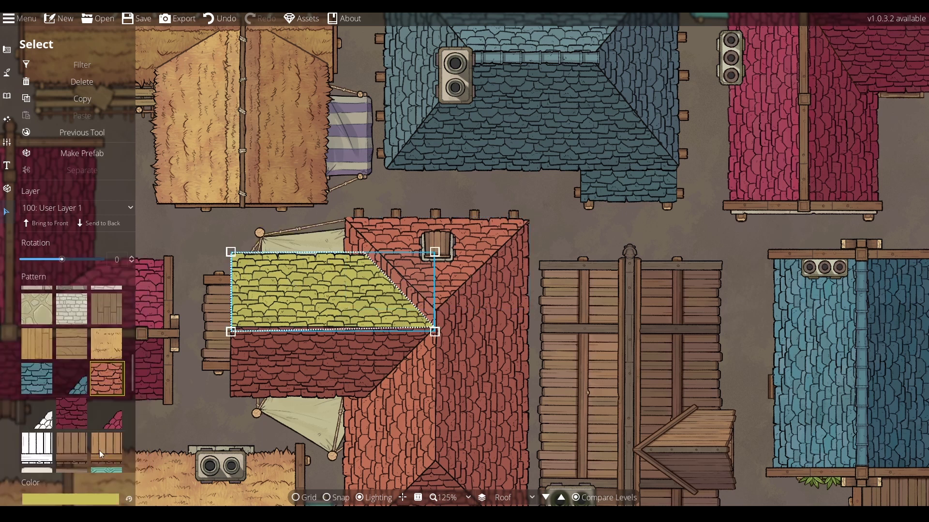
pyautogui.click(103, 496)
pyautogui.hotkey('ctrl', 'v')
pyautogui.press('Return')
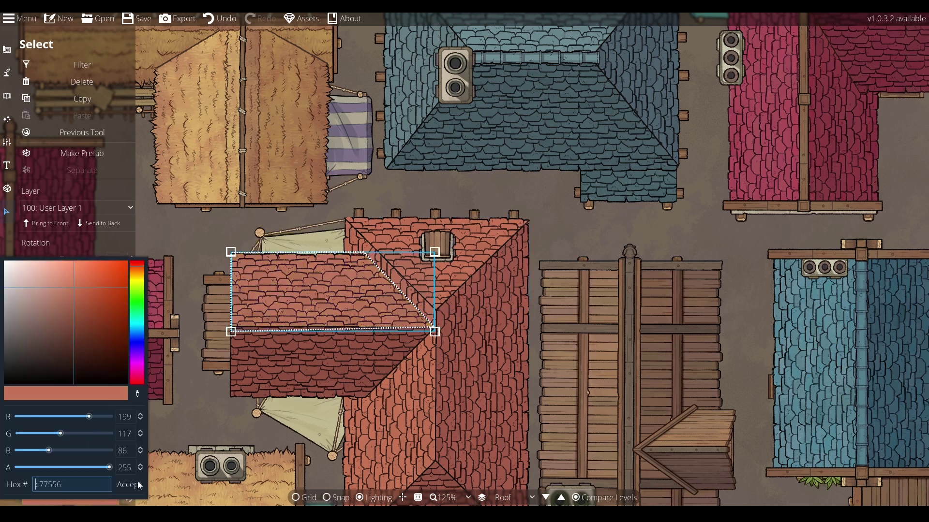
pyautogui.click(592, 213)
# Set up a rectangular pattern shape with crimson roof shingles on User Layer 1, with grid and snapping turned on.
pyautogui.scroll(-3, 588, 218)
pyautogui.moveTo(701, 188); pyautogui.dragTo(390, 225)
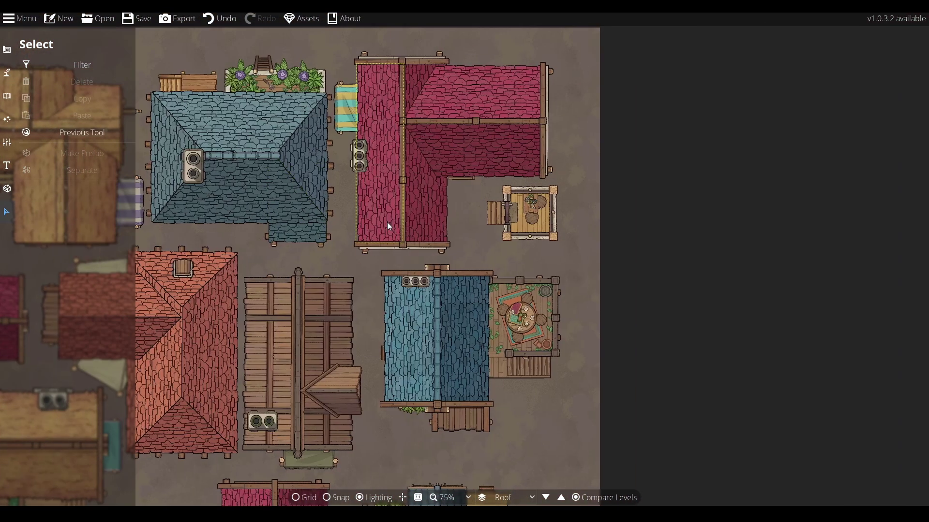
pyautogui.scroll(3, 572, 179)
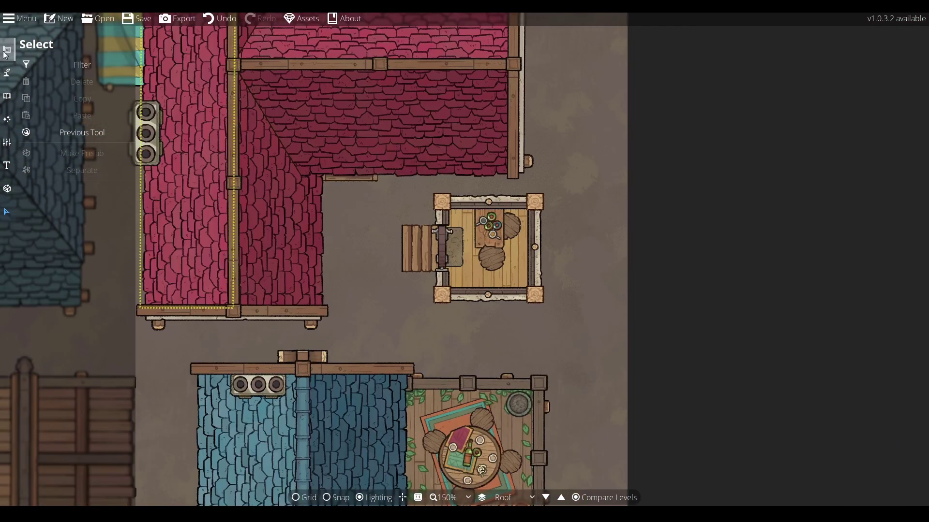
pyautogui.click(53, 164)
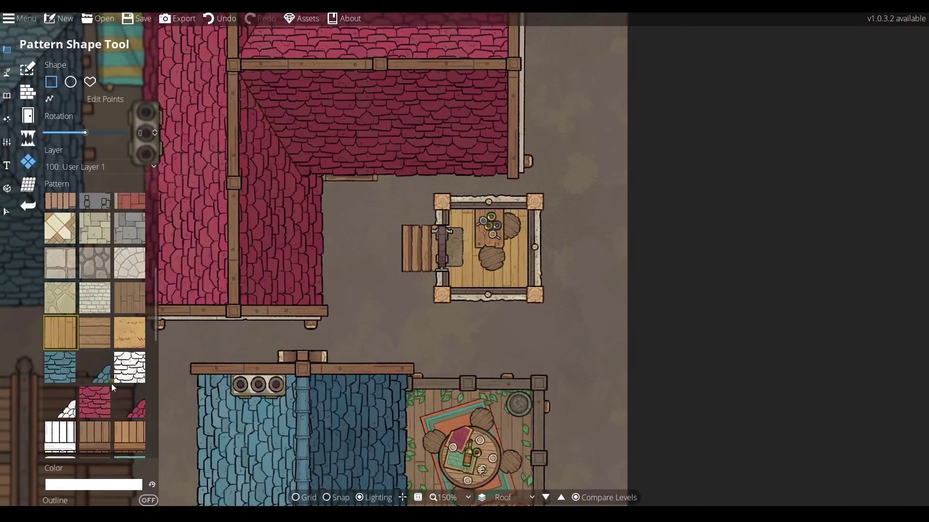
pyautogui.click(103, 399)
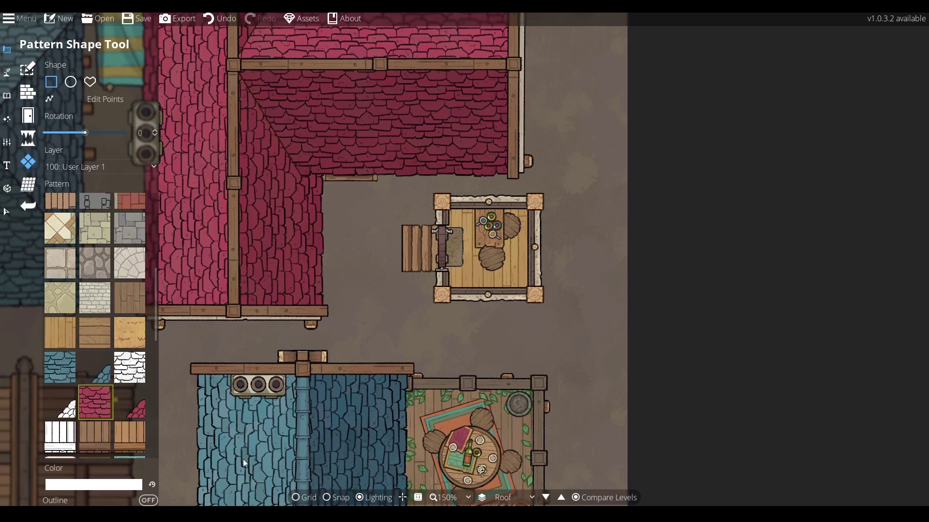
pyautogui.click(305, 498)
# Try laying rectangles of crimson shingles over the small house, undoing each one.
pyautogui.moveTo(442, 247); pyautogui.dragTo(576, 347)
pyautogui.hotkey('ctrl', 'z')
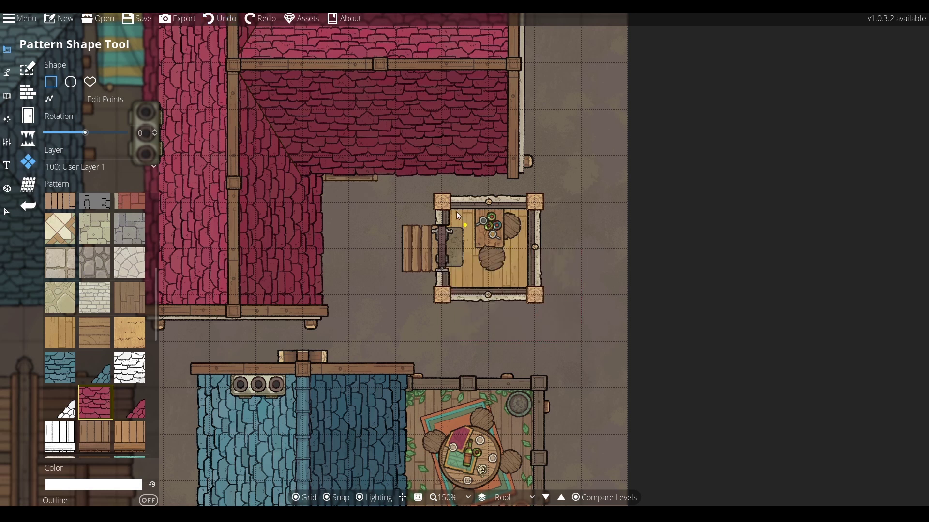
pyautogui.moveTo(441, 202); pyautogui.dragTo(595, 386)
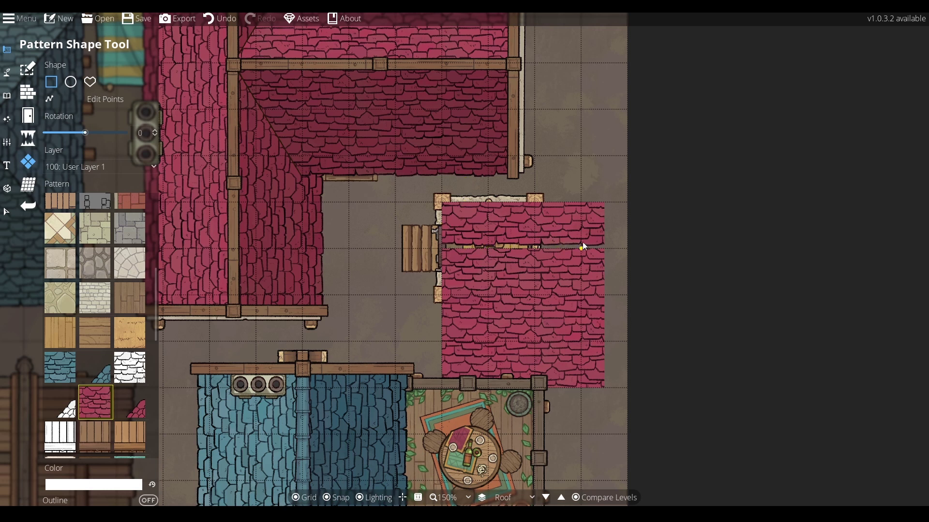
pyautogui.hotkey('ctrl', 'z')
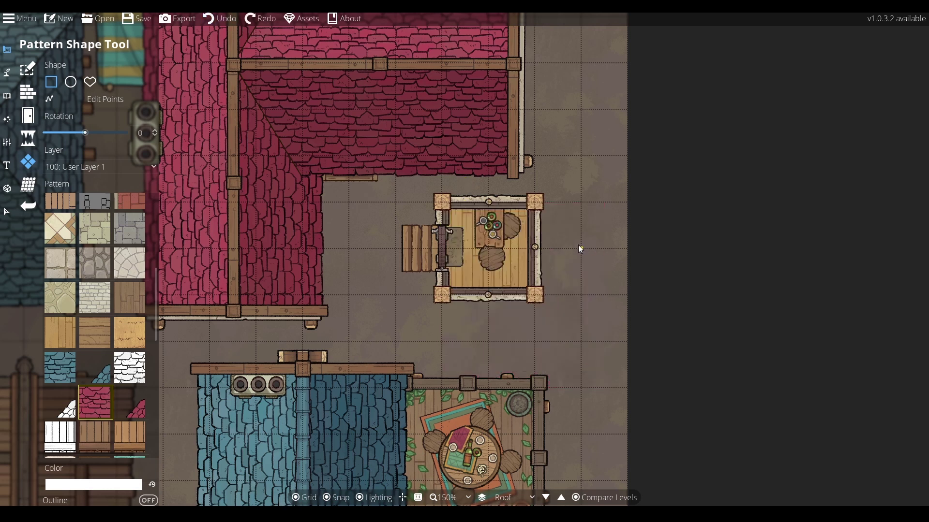
# Draw a crimson shingle rectangle about two by two grid squares, turn snapping off and move it over the small house, overhanging the south wall.
pyautogui.moveTo(508, 177); pyautogui.dragTo(496, 165)
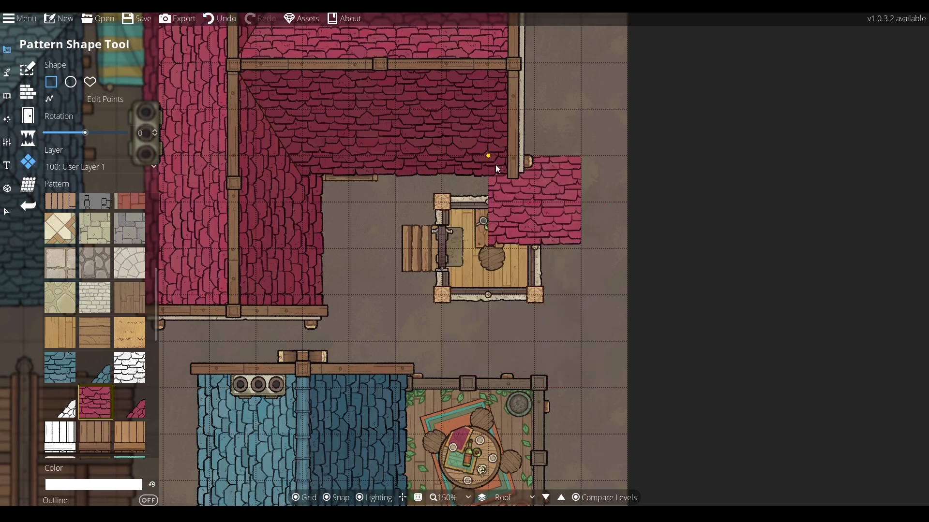
pyautogui.click(7, 212)
pyautogui.click(565, 222)
pyautogui.scroll(1, 565, 222)
pyautogui.press('Escape')
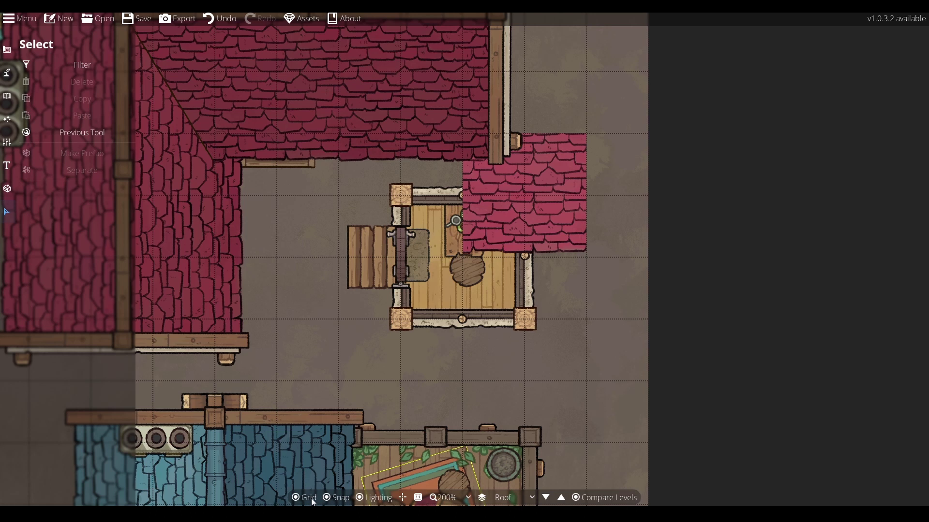
pyautogui.click(327, 498)
pyautogui.click(550, 151)
pyautogui.moveTo(550, 151); pyautogui.dragTo(487, 263)
pyautogui.press('Escape')
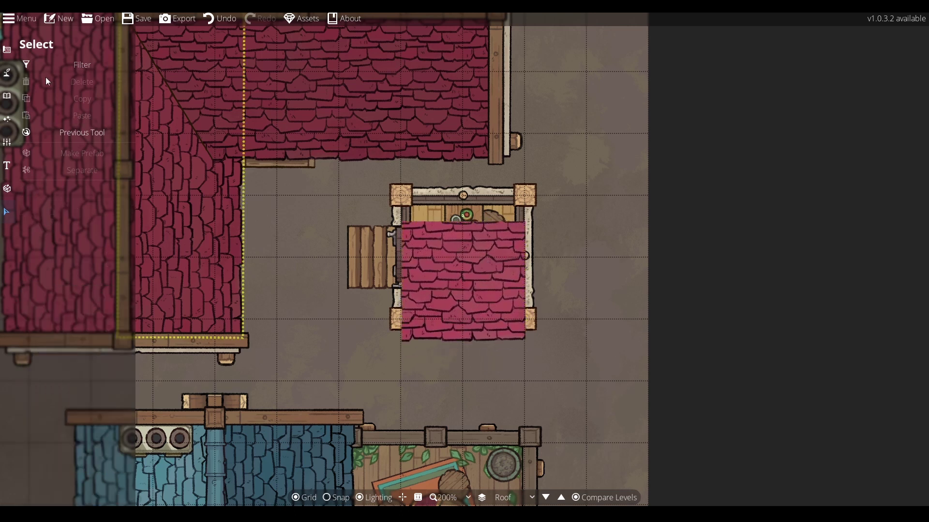
# Move the shingle rectangle's two northern corner points down to the small house's middle line, and hide the grid.
pyautogui.moveTo(7, 73)
pyautogui.click(48, 152)
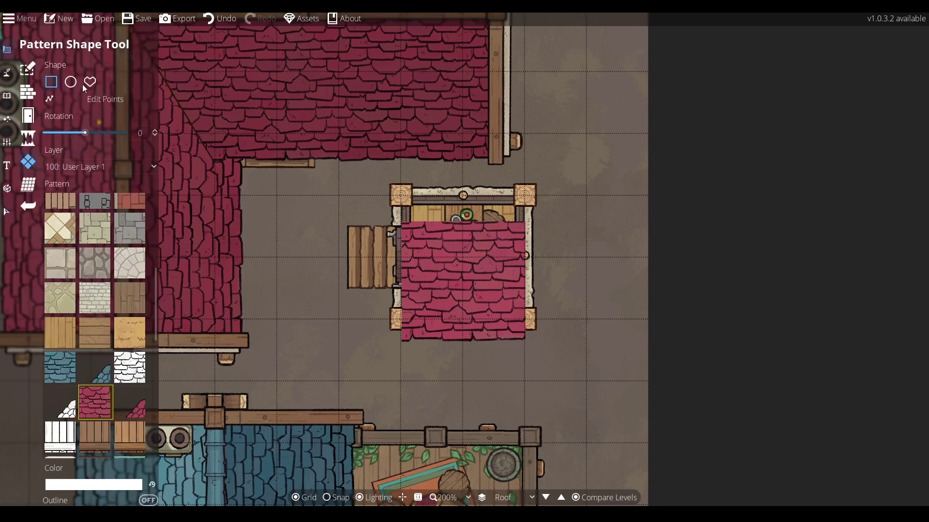
pyautogui.click(101, 98)
pyautogui.click(460, 242)
pyautogui.moveTo(402, 221); pyautogui.dragTo(402, 257)
pyautogui.moveTo(525, 221); pyautogui.dragTo(525, 256)
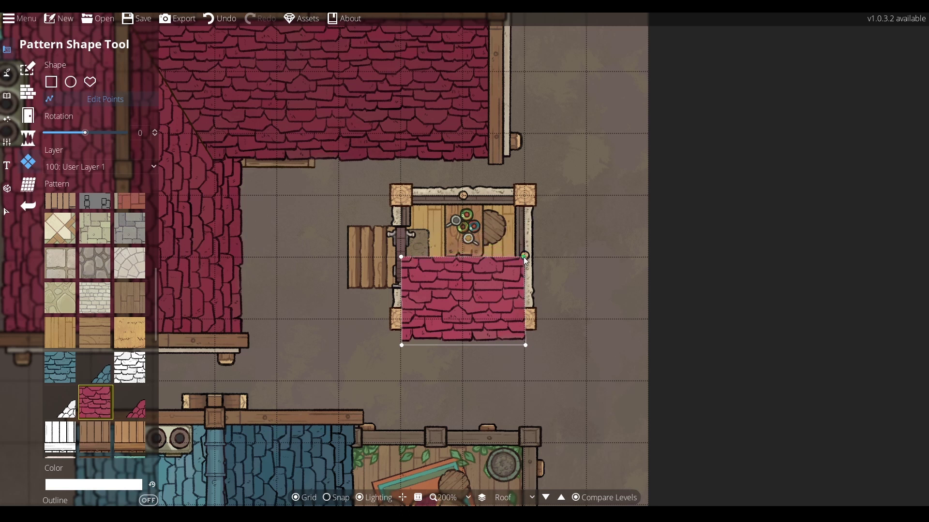
pyautogui.click(7, 212)
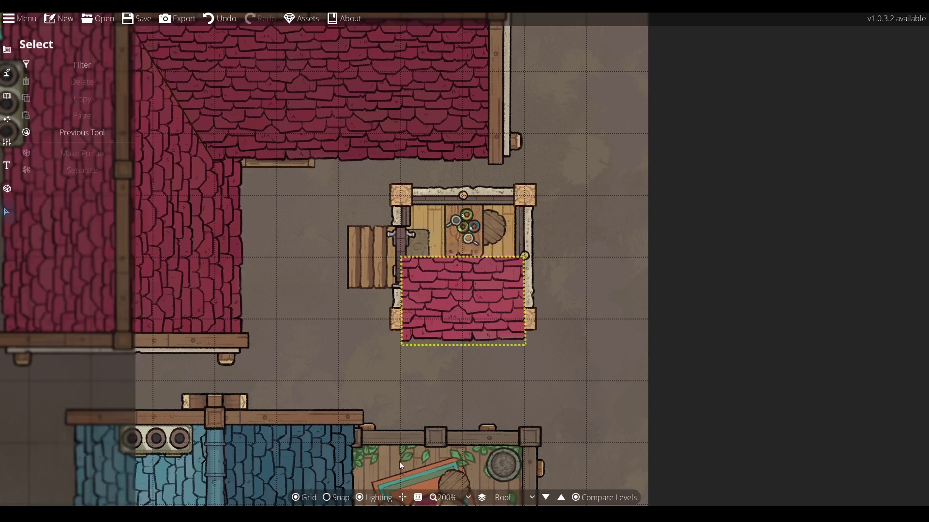
pyautogui.click(295, 498)
pyautogui.click(404, 270)
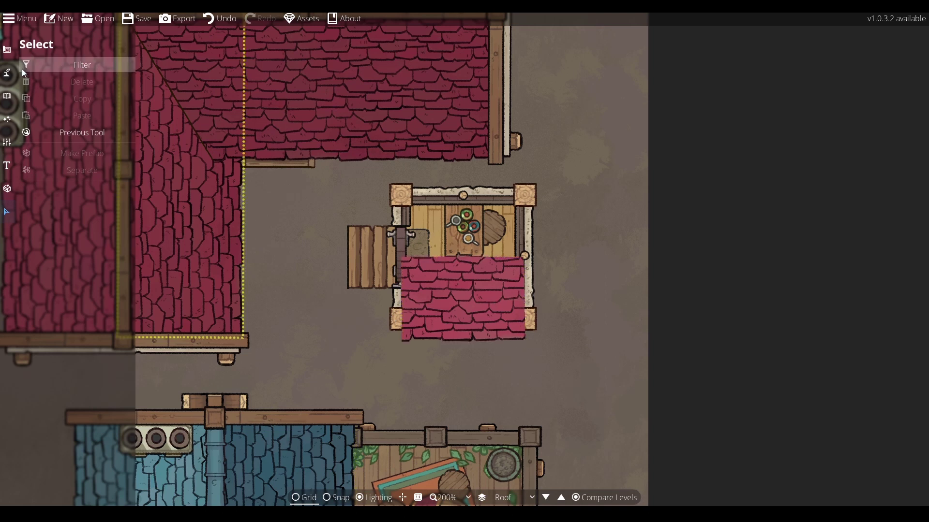
# Draw a brown wooden beam path with a protruding beam end along the west edge of the small house's crimson shingles.
pyautogui.click(7, 73)
pyautogui.click(37, 141)
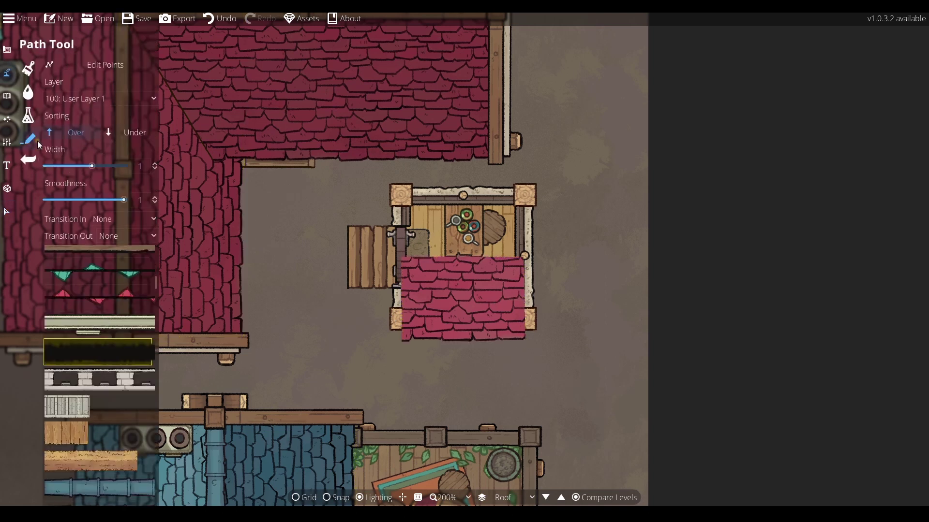
pyautogui.scroll(-4, 106, 390)
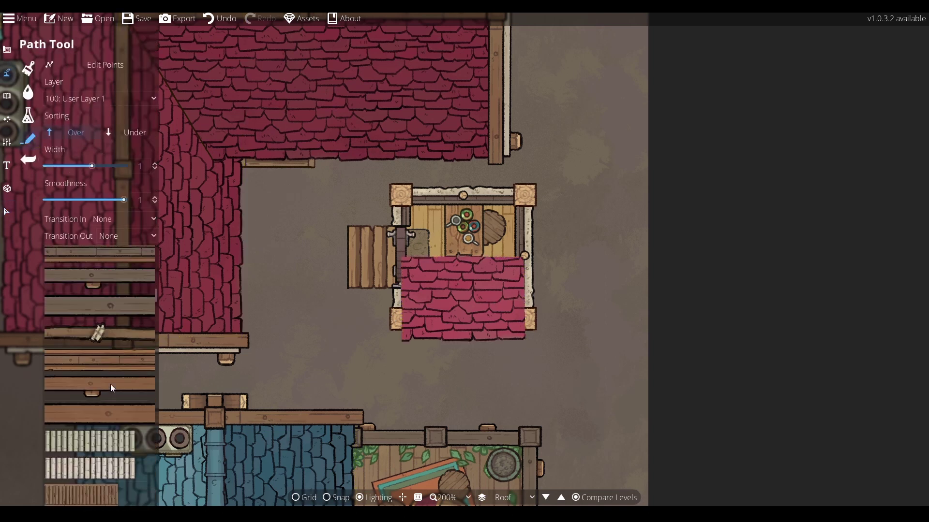
pyautogui.click(110, 384)
pyautogui.click(396, 257)
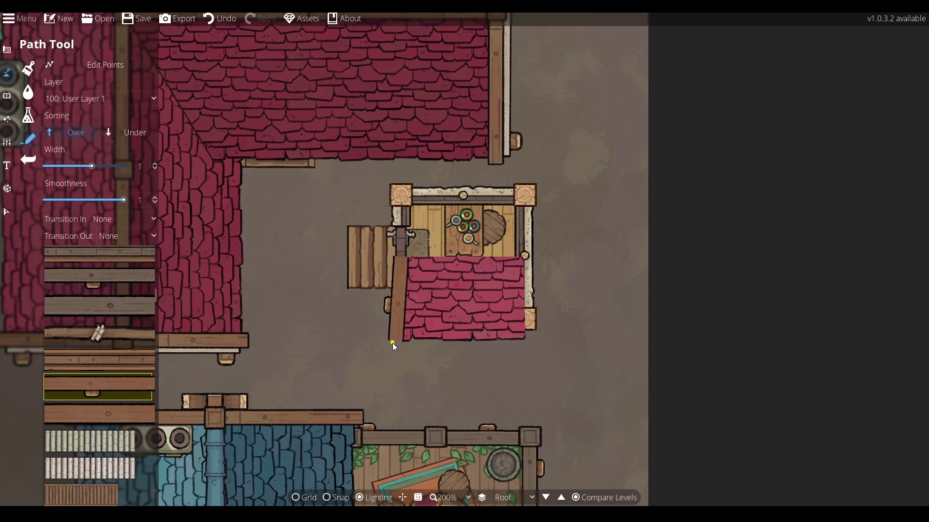
pyautogui.press('Escape')
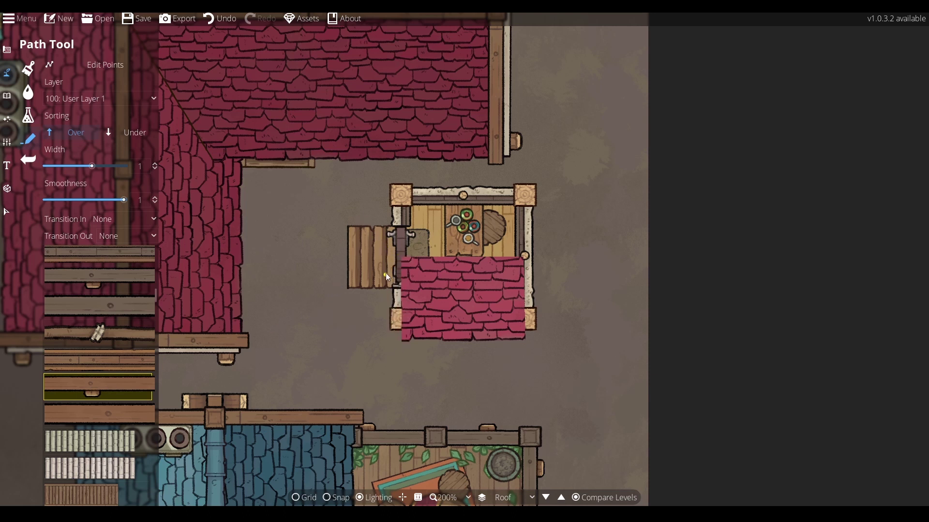
pyautogui.click(396, 256)
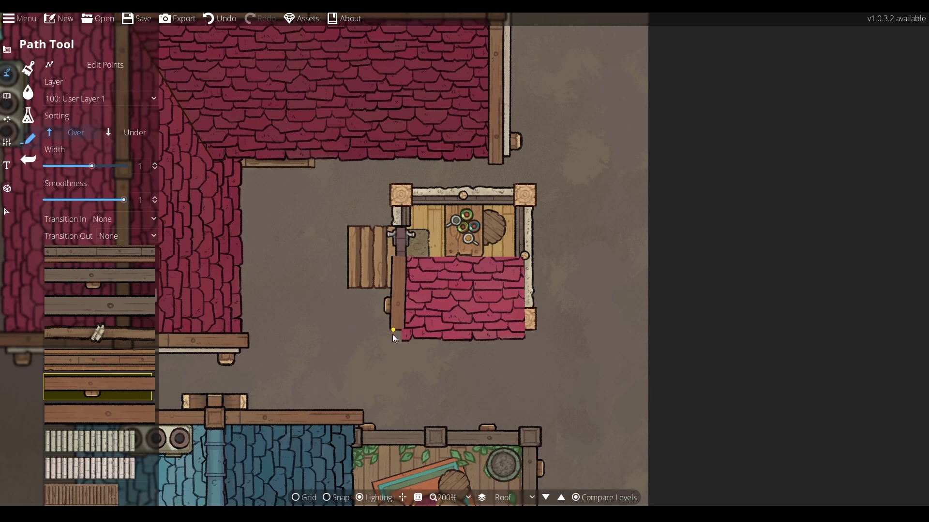
pyautogui.press('Escape')
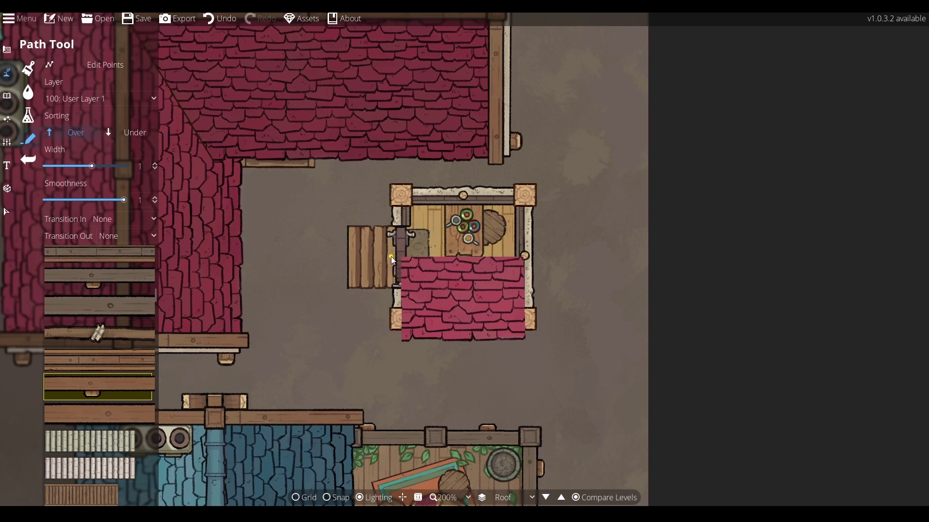
pyautogui.click(391, 256)
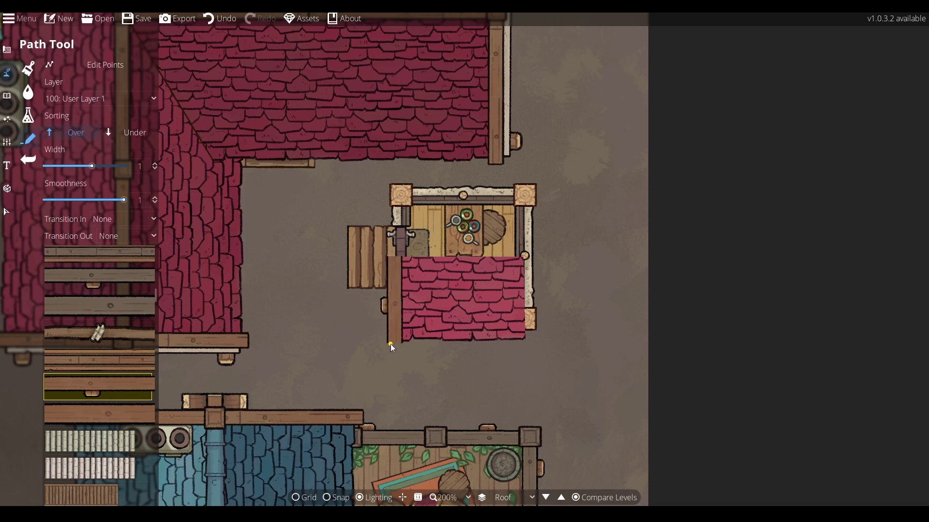
# Draw a plain brown wooden beam path along the east edge of the shingles, from the south eave to the house's middle line.
pyautogui.click(530, 344)
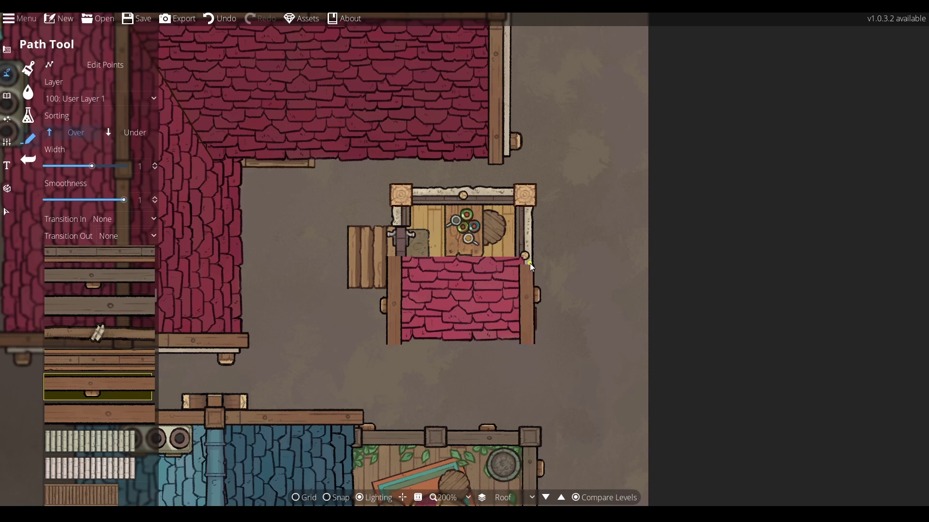
pyautogui.rightClick(529, 264)
pyautogui.click(137, 417)
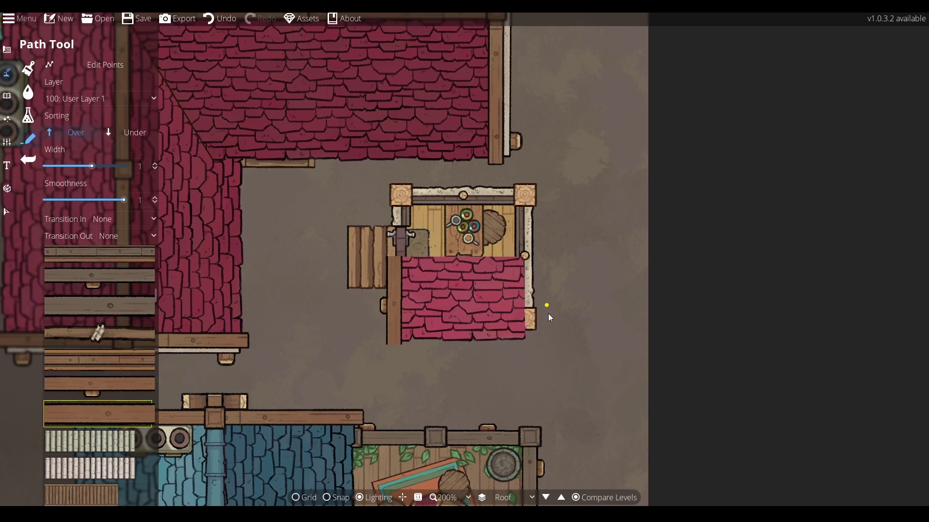
pyautogui.click(531, 344)
pyautogui.rightClick(529, 258)
pyautogui.click(533, 346)
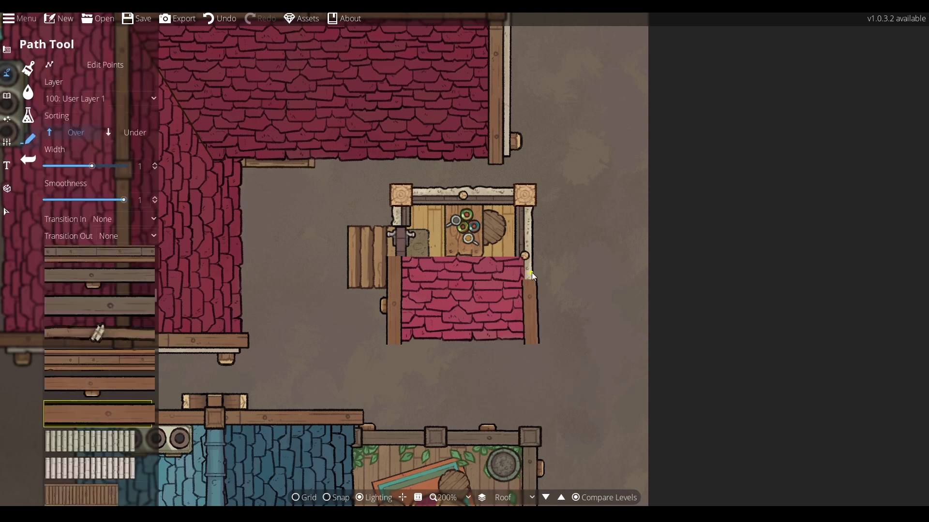
pyautogui.click(531, 257)
pyautogui.rightClick(532, 257)
# Draw a brown wooden plank wall as the ridge across the small house's middle line, overhanging both side beams slightly.
pyautogui.press('w')
pyautogui.click(385, 255)
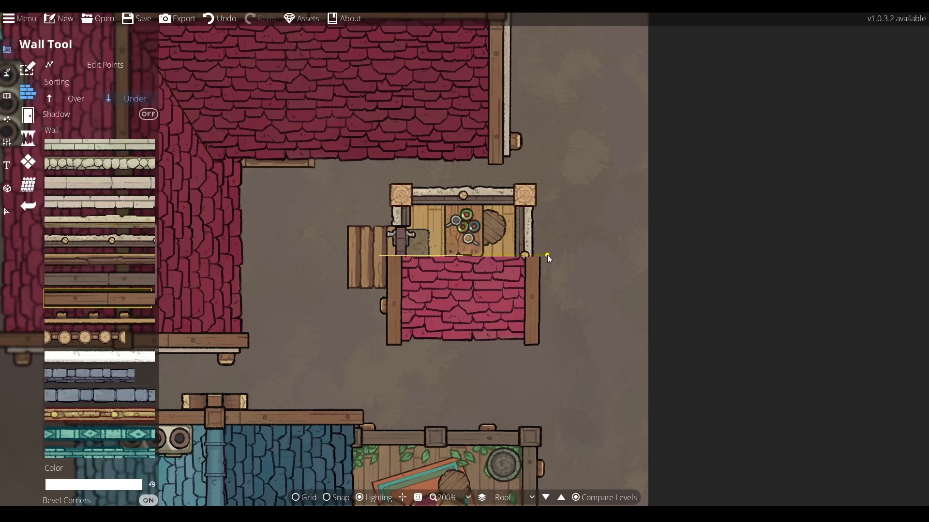
pyautogui.click(547, 254)
pyautogui.rightClick(547, 255)
# Place a brown beam-end block from the Wood objects beside the east beam, rotated 90 and set to the Below Water layer.
pyautogui.click(7, 96)
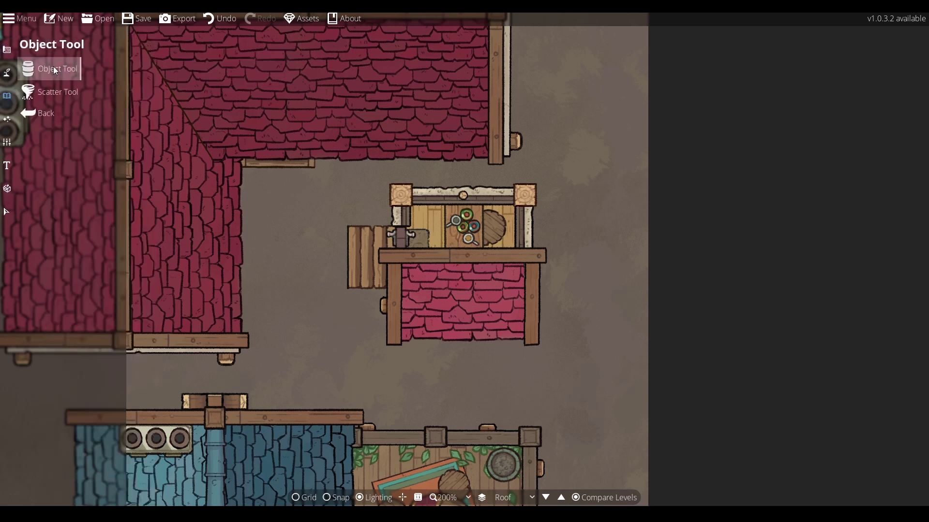
pyautogui.scroll(-3, 79, 406)
pyautogui.scroll(-3, 79, 405)
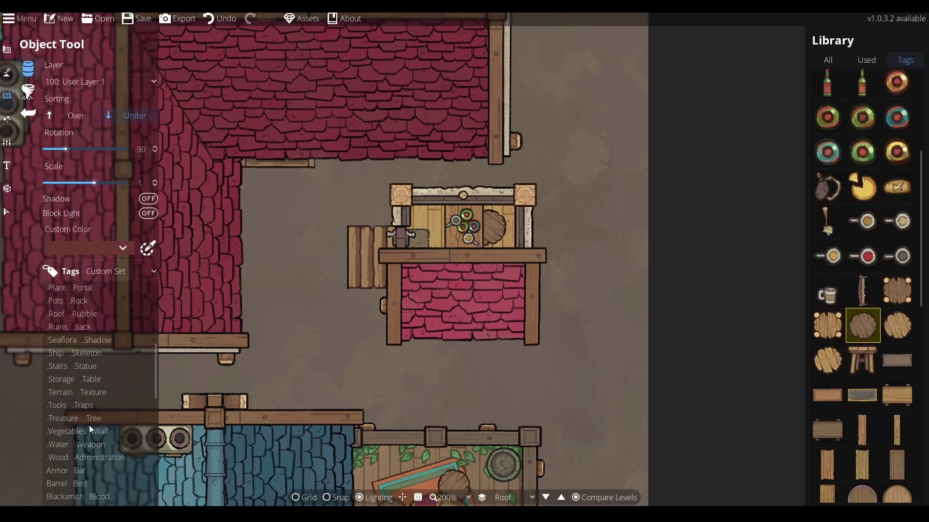
pyautogui.click(58, 457)
pyautogui.click(898, 255)
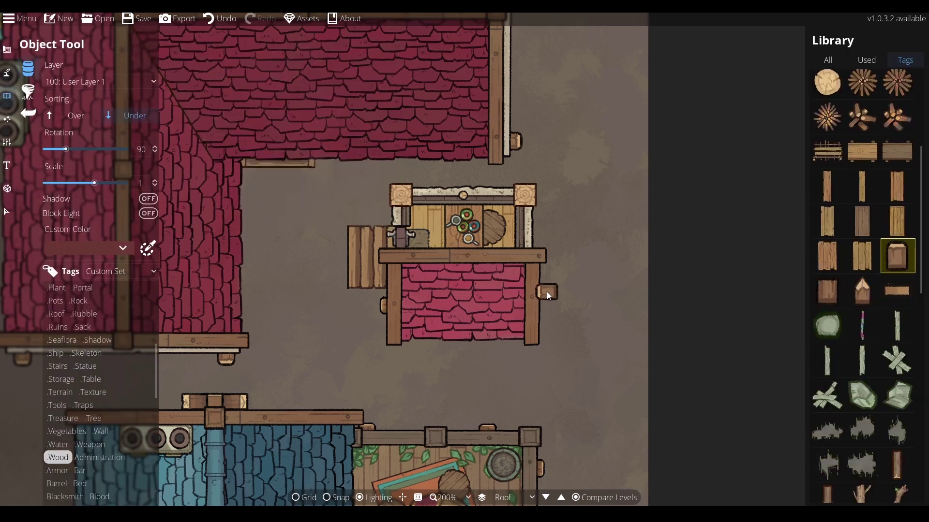
pyautogui.scroll(6, 546, 293)
pyautogui.click(126, 81)
pyautogui.click(117, 170)
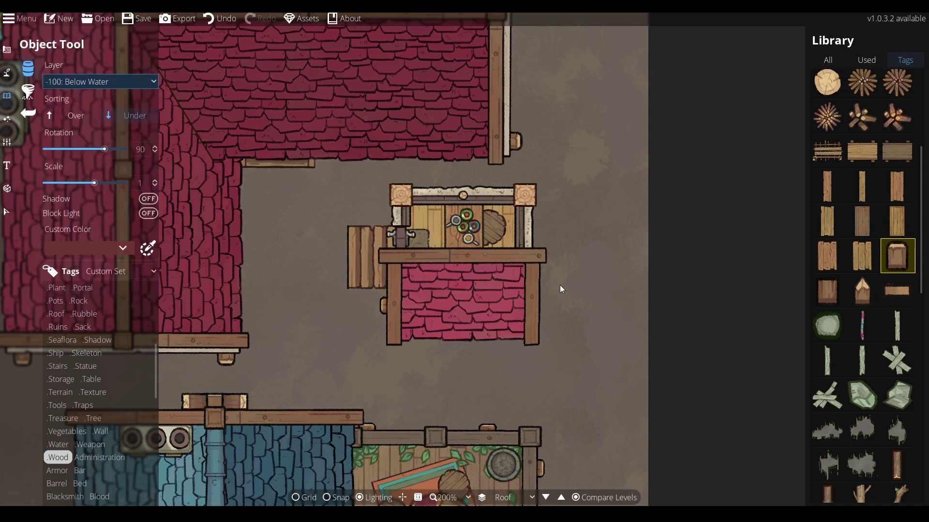
# Copy the southern roof half with its beams and beam end, and place the copy, rotated 180 degrees, over the house's northern half.
pyautogui.press('s')
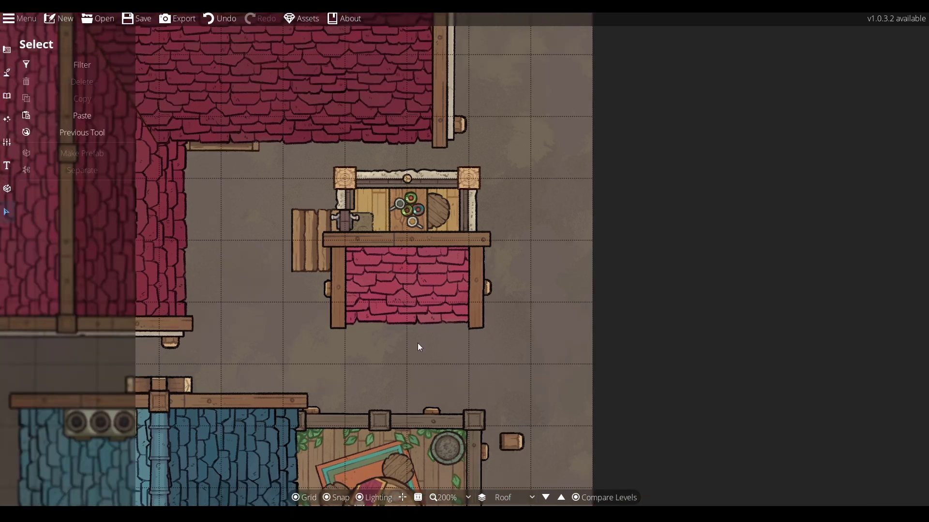
pyautogui.moveTo(531, 389); pyautogui.dragTo(244, 140)
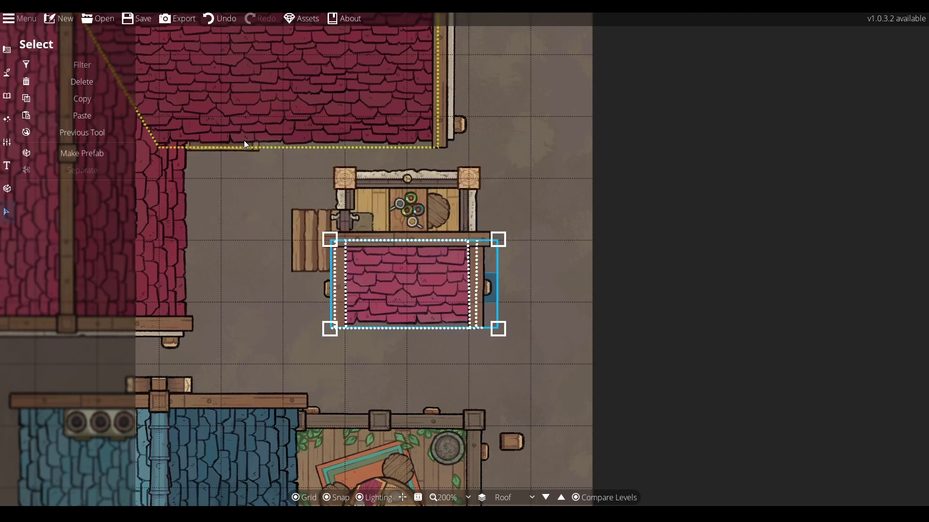
pyautogui.hotkey('ctrl', 'c')
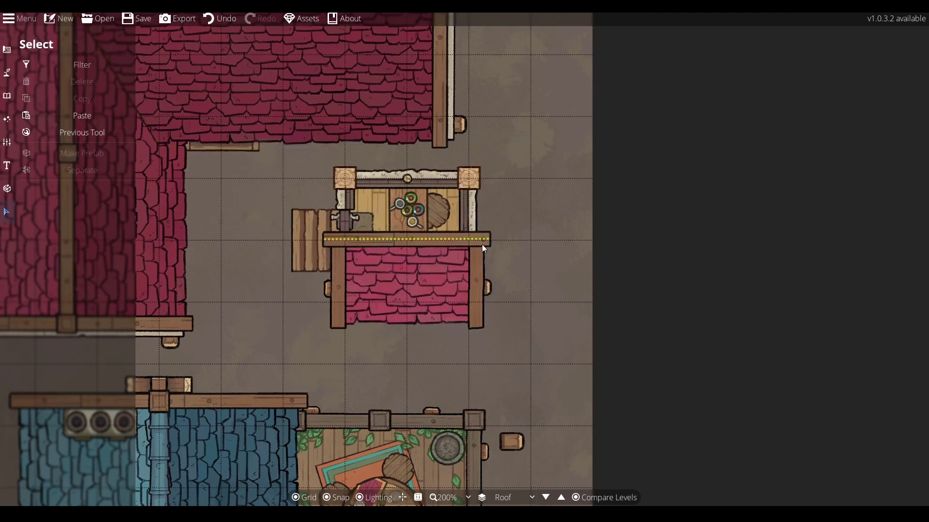
pyautogui.hotkey('ctrl', 'v')
pyautogui.moveTo(516, 261); pyautogui.dragTo(245, 190)
pyautogui.scroll(-12, 245, 216)
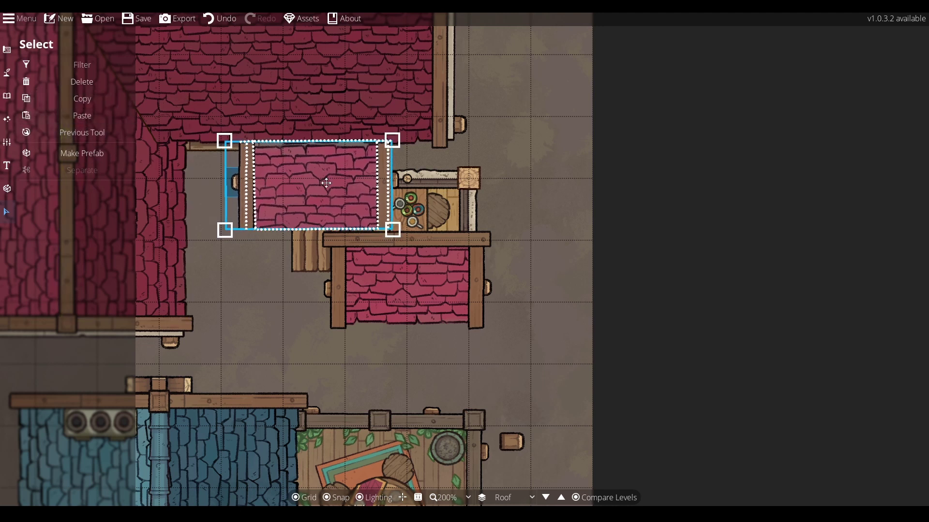
pyautogui.moveTo(321, 182); pyautogui.dragTo(458, 202)
pyautogui.click(550, 208)
# Set up a rectangular pattern shape with the round crimson roof pattern on User Layer 1, with grid and snapping turned on.
pyautogui.scroll(-4, 458, 195)
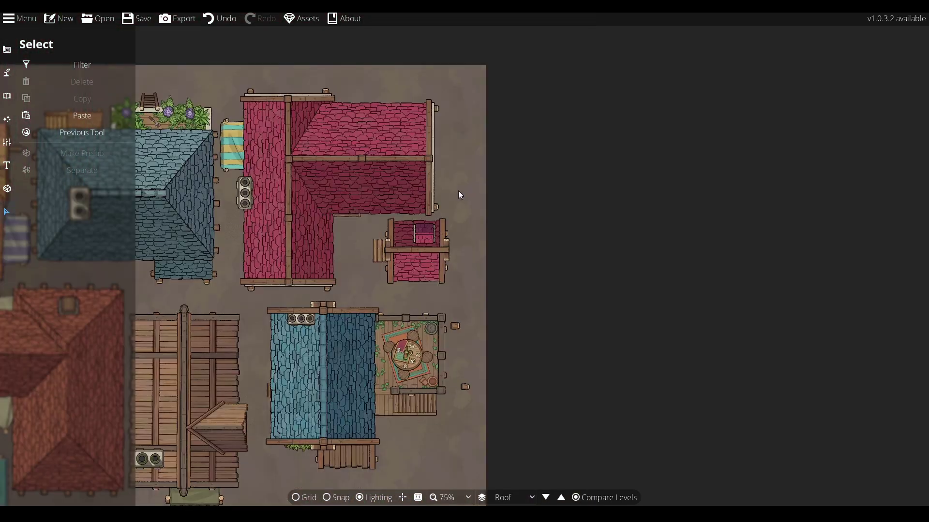
pyautogui.scroll(2, 458, 191)
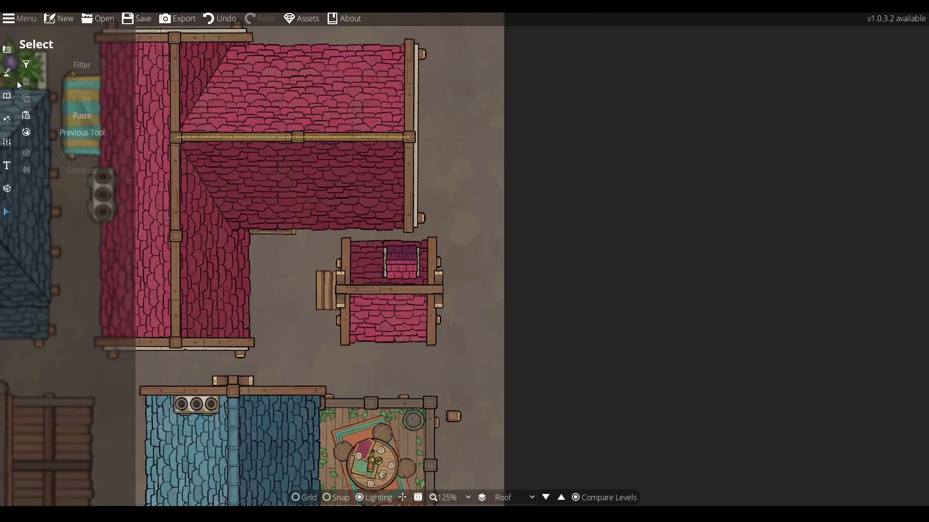
pyautogui.click(8, 71)
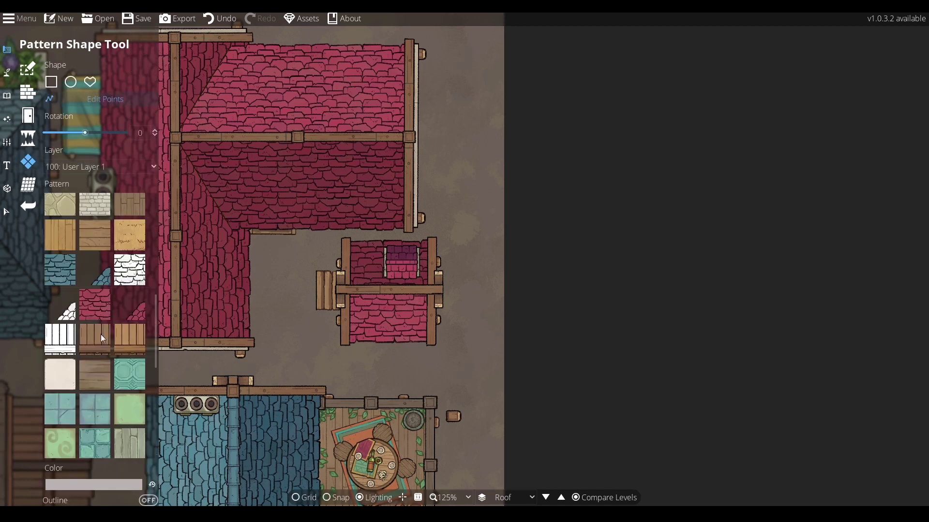
pyautogui.click(129, 303)
pyautogui.moveTo(313, 291); pyautogui.dragTo(418, 280)
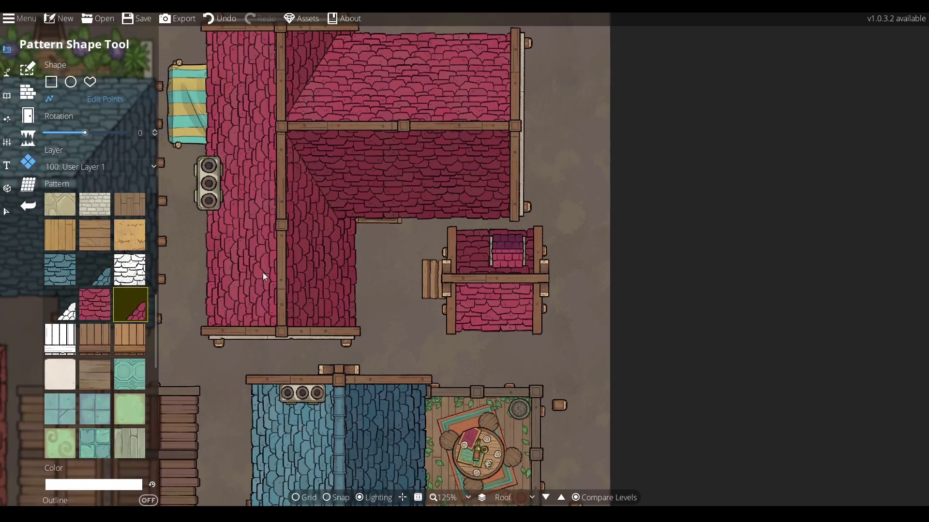
pyautogui.click(51, 81)
pyautogui.moveTo(465, 111); pyautogui.dragTo(440, 182)
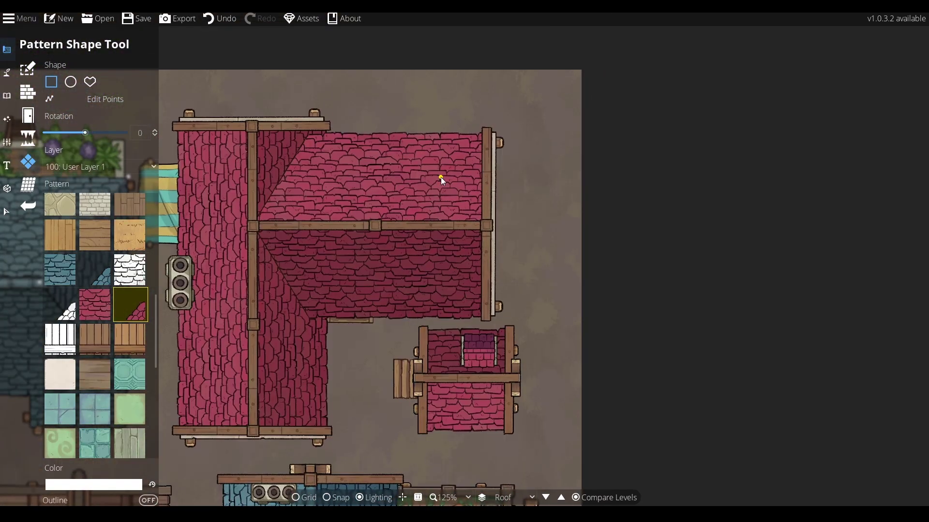
pyautogui.click(307, 498)
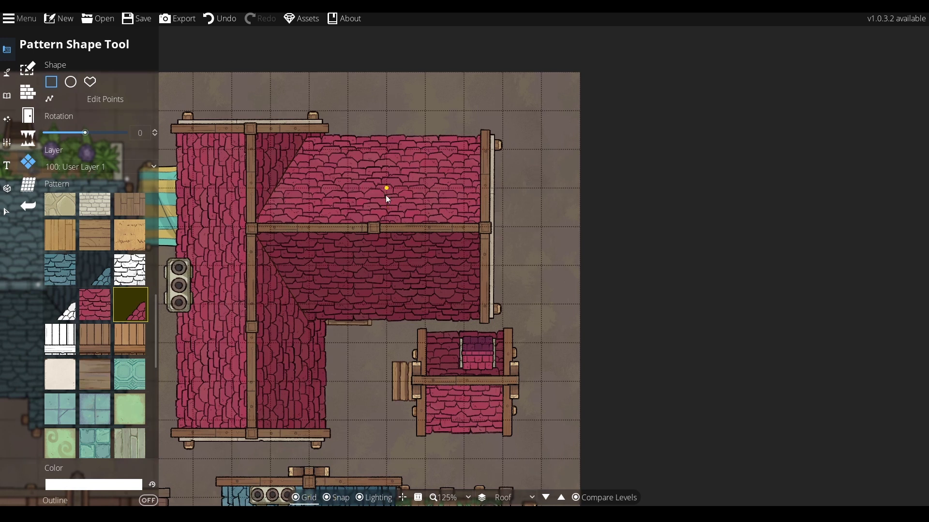
pyautogui.moveTo(293, 416); pyautogui.dragTo(282, 111)
pyautogui.moveTo(556, 183); pyautogui.dragTo(390, 265)
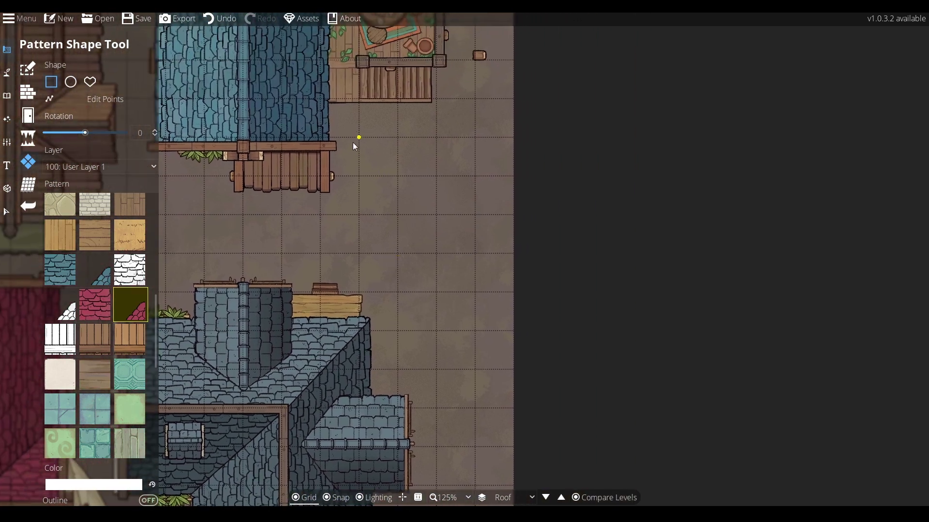
# Try rectangles of the round crimson roof pattern in different sizes and positions on the open ground, undoing each one.
pyautogui.moveTo(354, 143); pyautogui.dragTo(526, 305)
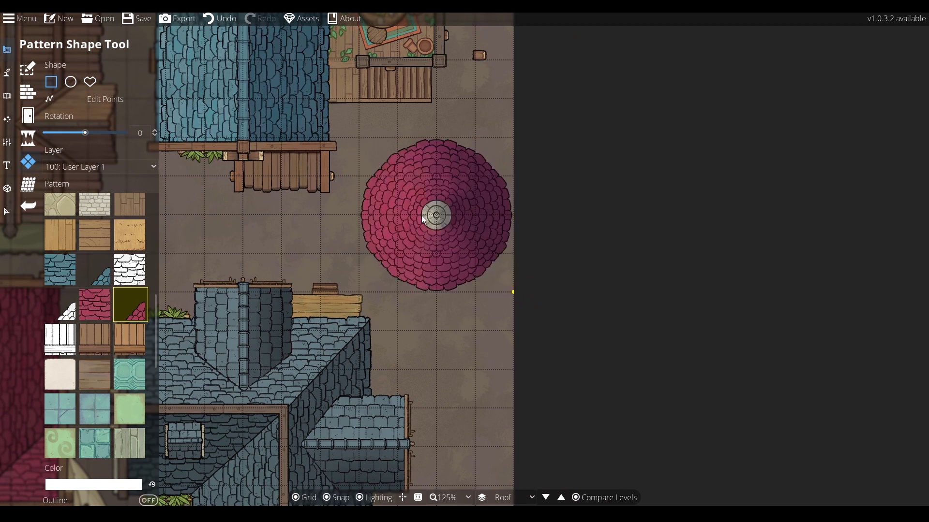
pyautogui.hotkey('ctrl', 'z')
pyautogui.moveTo(424, 150); pyautogui.dragTo(440, 184)
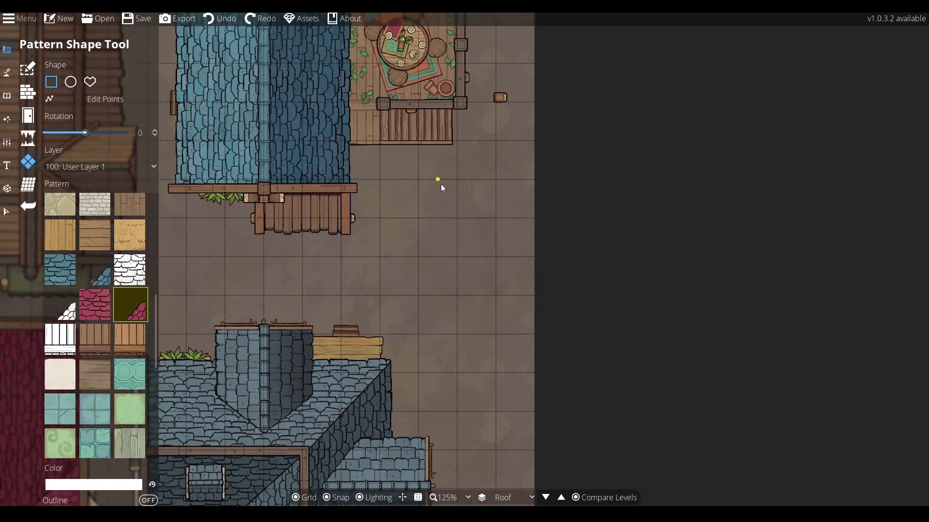
pyautogui.moveTo(477, 278); pyautogui.dragTo(326, 140)
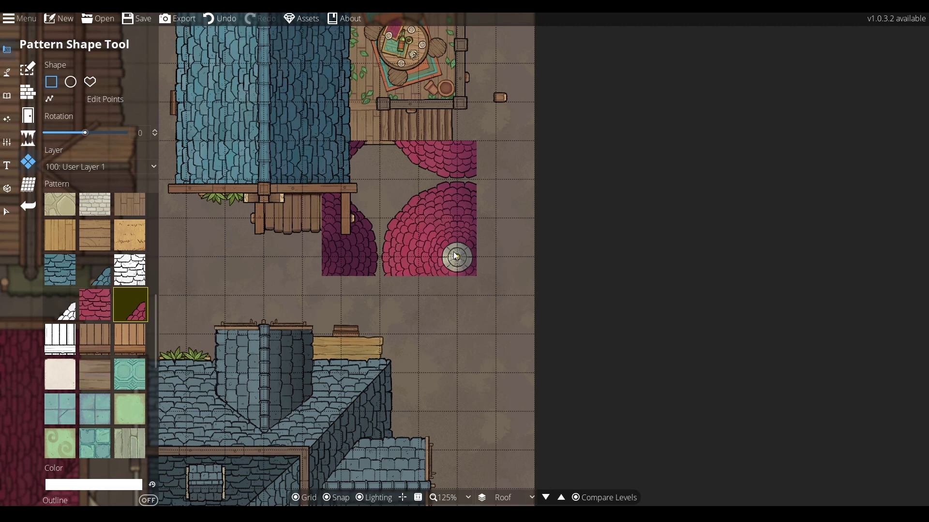
pyautogui.hotkey('ctrl', 'z')
pyautogui.moveTo(419, 219); pyautogui.dragTo(495, 296)
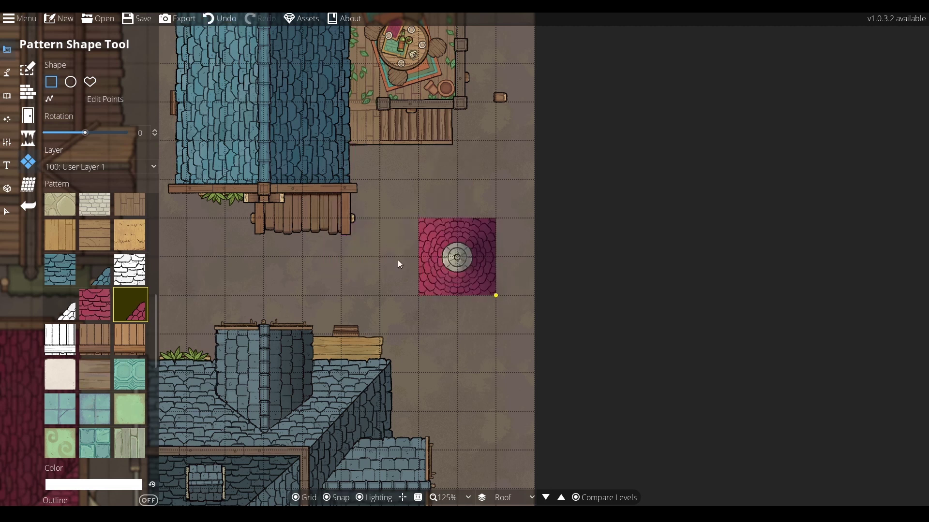
pyautogui.hotkey('ctrl', 'z')
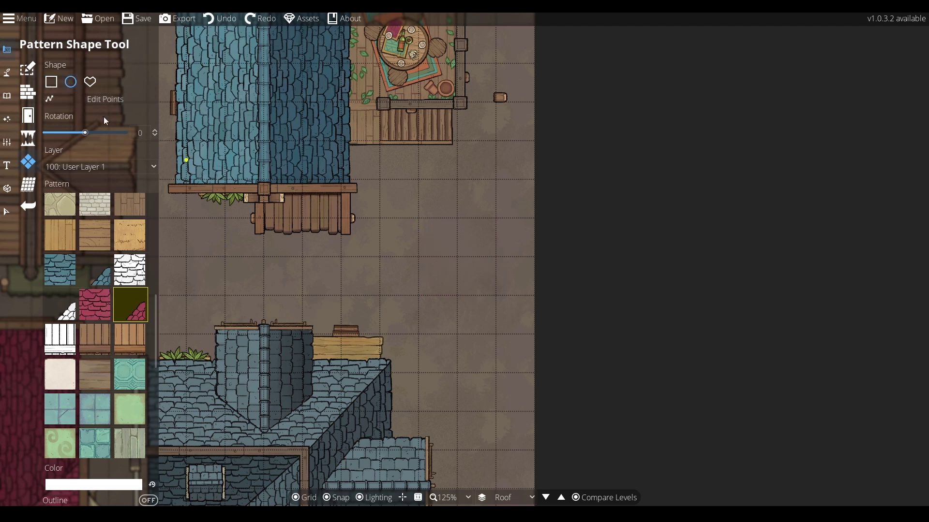
# Draw a circle of the round crimson roof pattern, two grid squares across, on the open ground by the map's east edge.
pyautogui.moveTo(419, 219); pyautogui.dragTo(500, 299)
pyautogui.scroll(3, 471, 252)
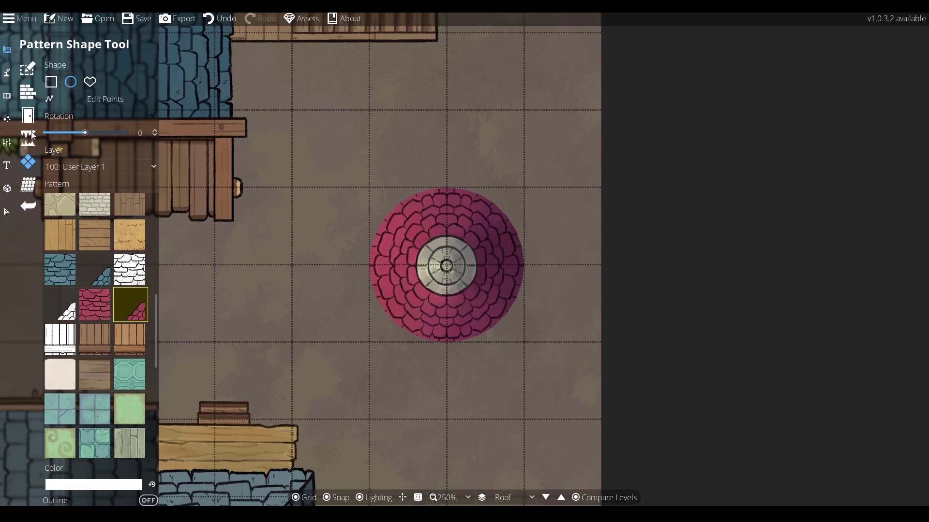
# Trace a closed, smooth path in the rough black line style on User Layer 1 around the edge of the round crimson roof.
pyautogui.click(9, 74)
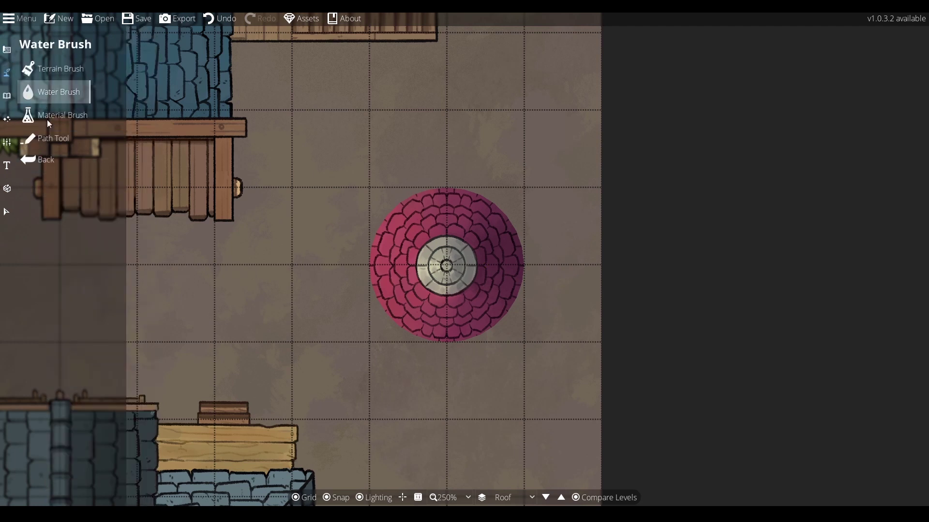
pyautogui.click(53, 141)
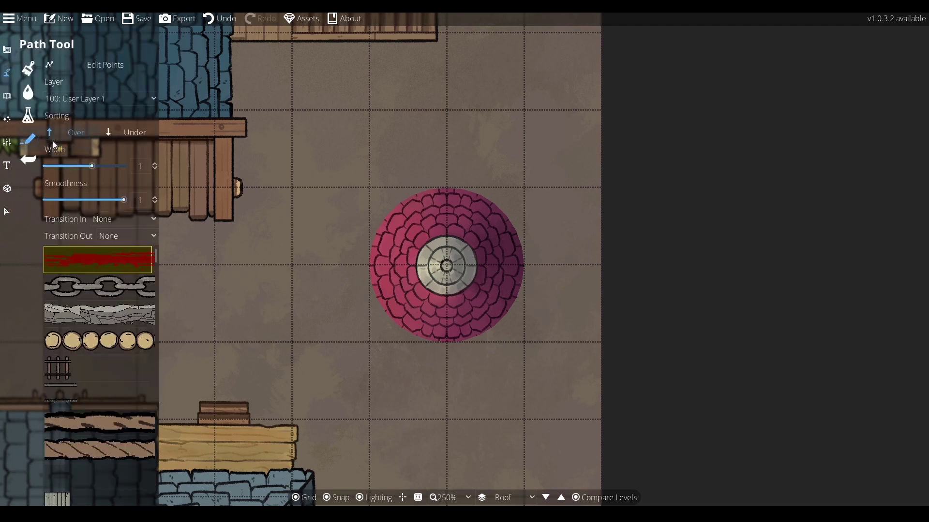
pyautogui.scroll(-5, 97, 381)
pyautogui.scroll(-5, 95, 380)
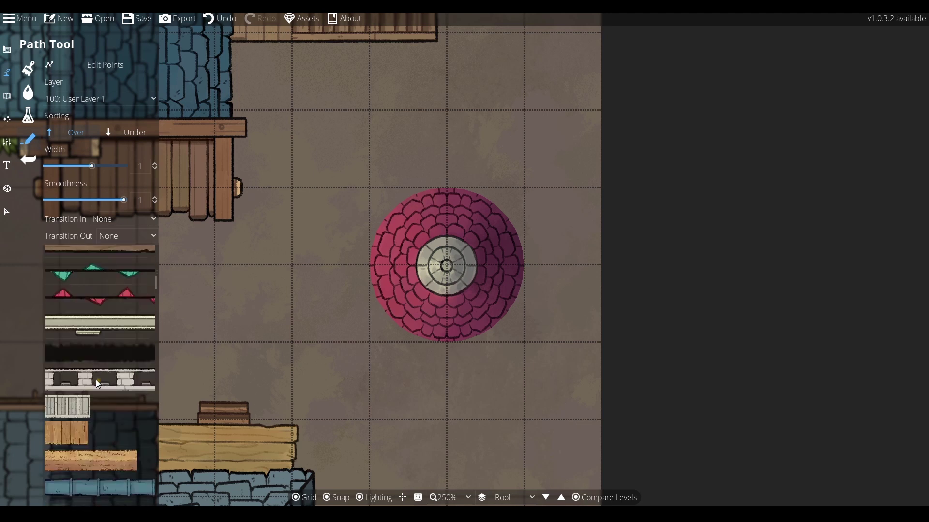
pyautogui.click(373, 275)
pyautogui.click(443, 184)
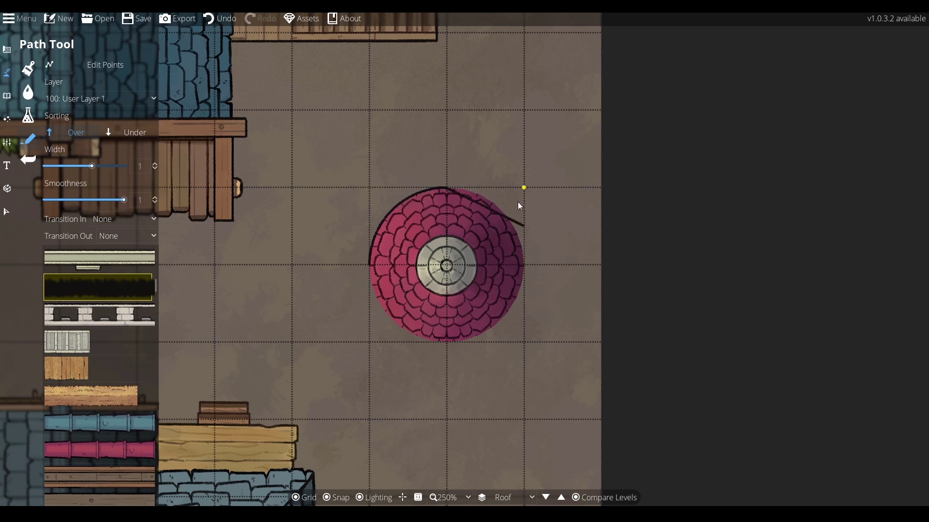
pyautogui.click(525, 266)
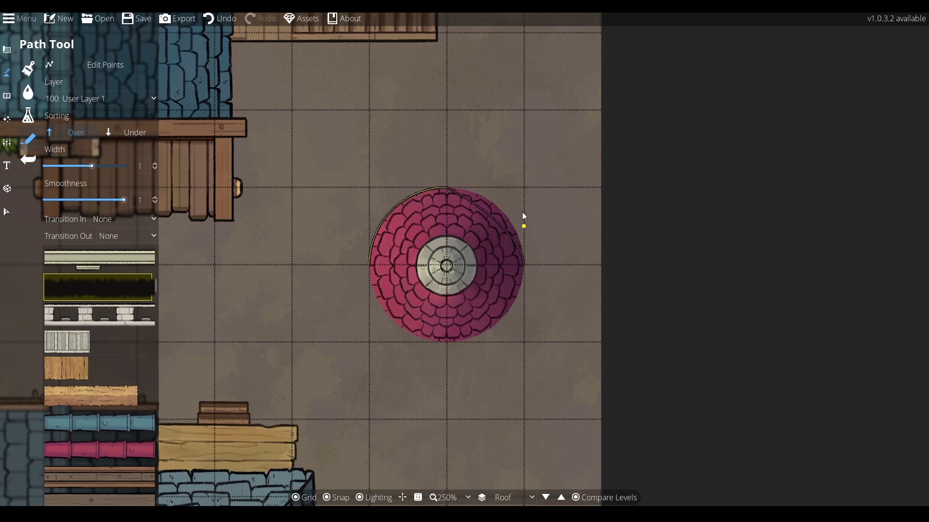
pyautogui.click(446, 343)
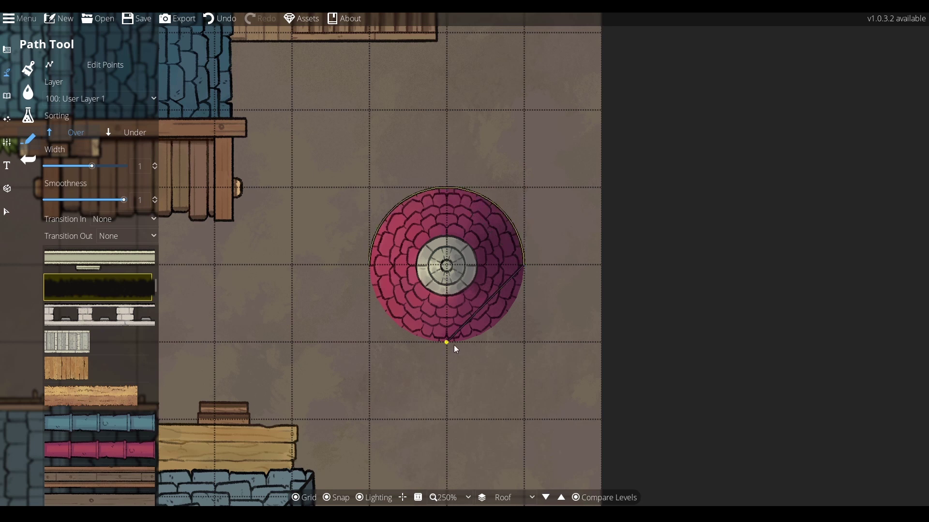
pyautogui.click(375, 263)
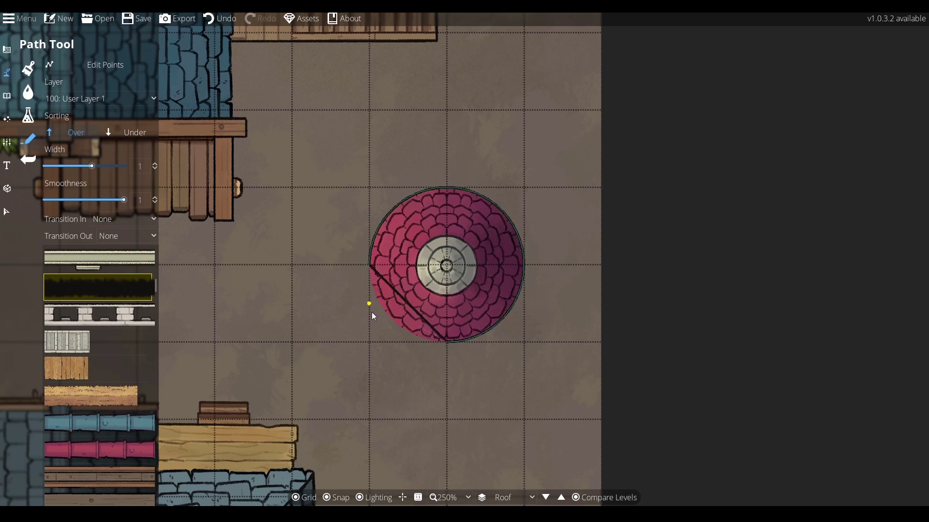
# Hide the grid, select the round roof together with its black outline, and move them about one grid square north.
pyautogui.click(7, 211)
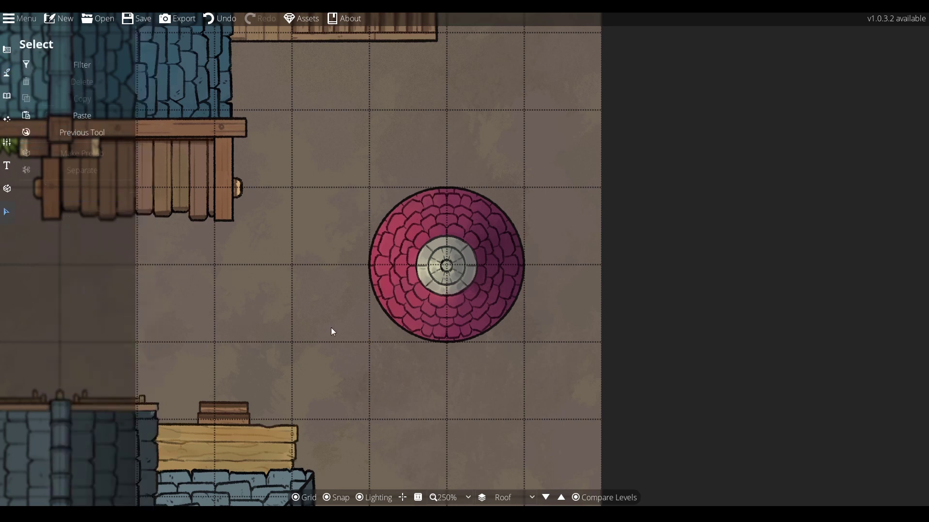
pyautogui.click(310, 497)
pyautogui.scroll(-2, 431, 353)
pyautogui.press('Up')
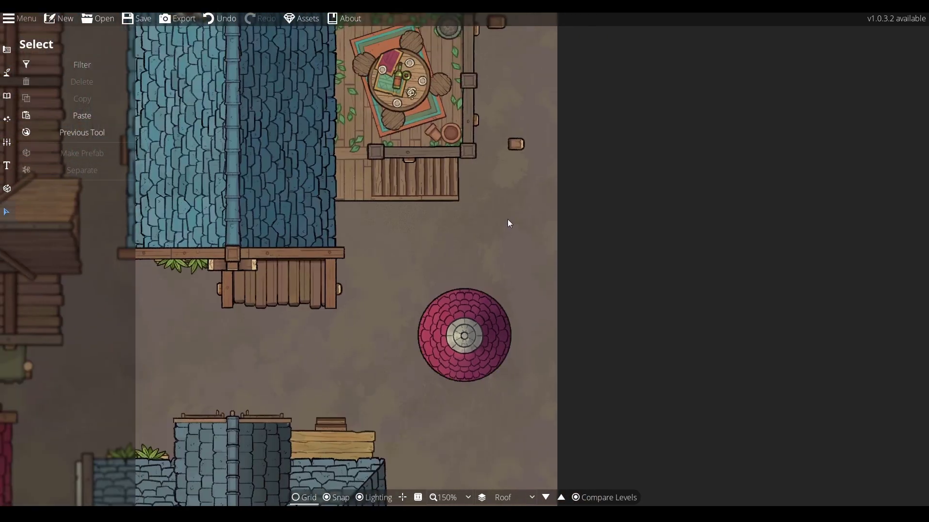
pyautogui.click(448, 405)
pyautogui.moveTo(409, 301); pyautogui.dragTo(519, 447)
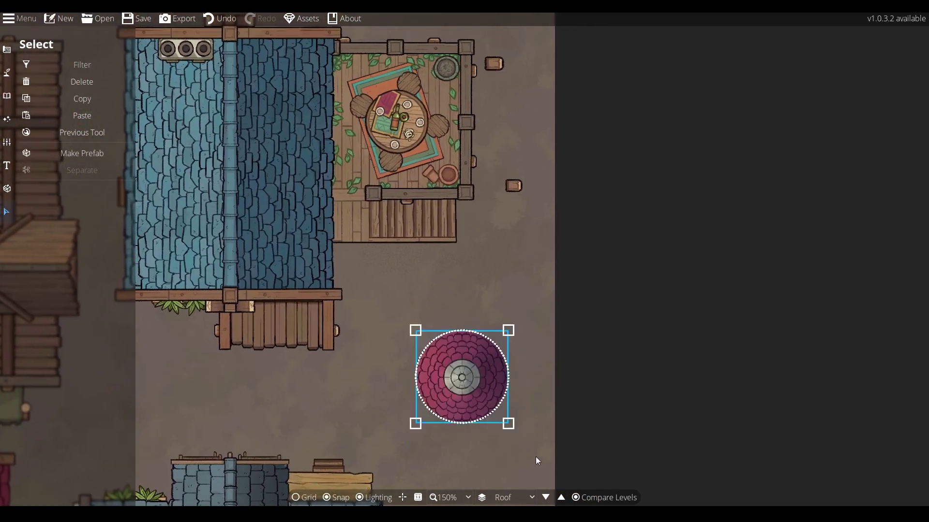
pyautogui.moveTo(500, 382); pyautogui.dragTo(499, 348)
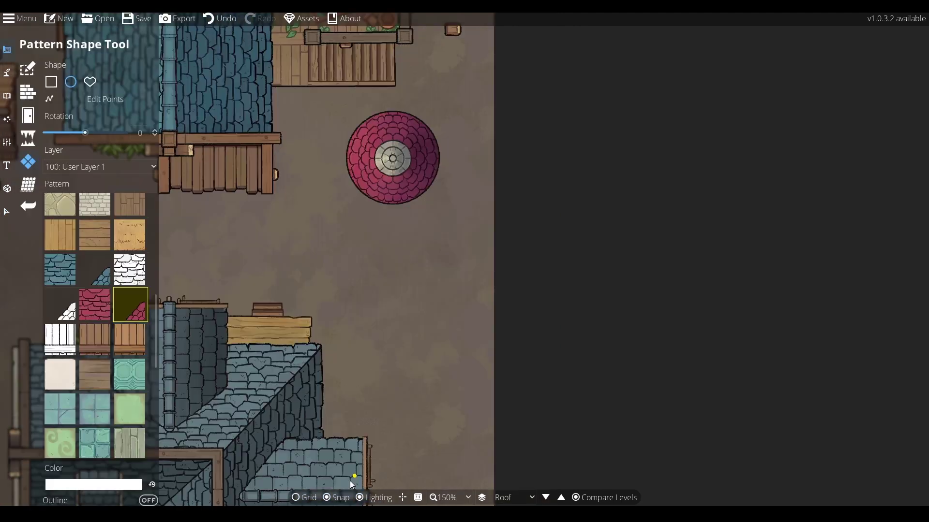
# Show the grid and draw a square of the round crimson roof pattern, four grid squares across, overlapping the small round roof.
pyautogui.click(307, 495)
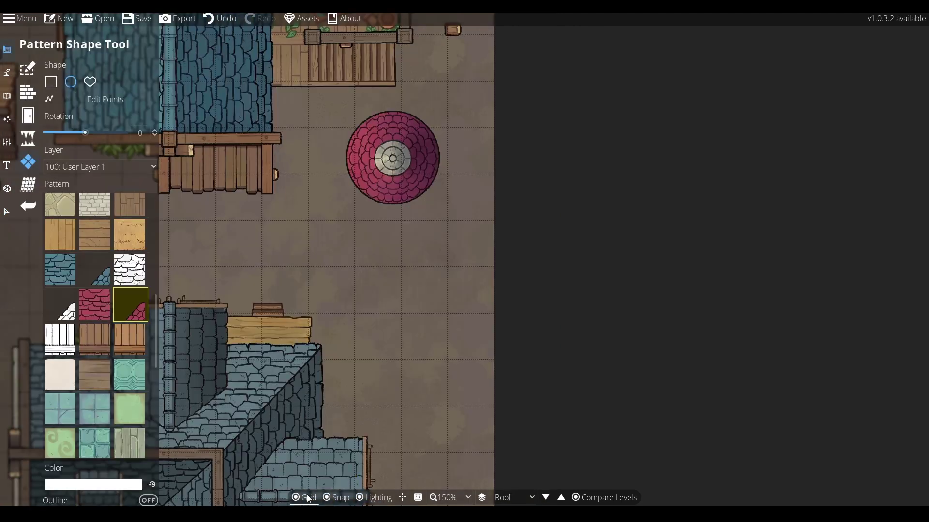
pyautogui.moveTo(312, 177); pyautogui.dragTo(475, 309)
pyautogui.hotkey('ctrl', 'z')
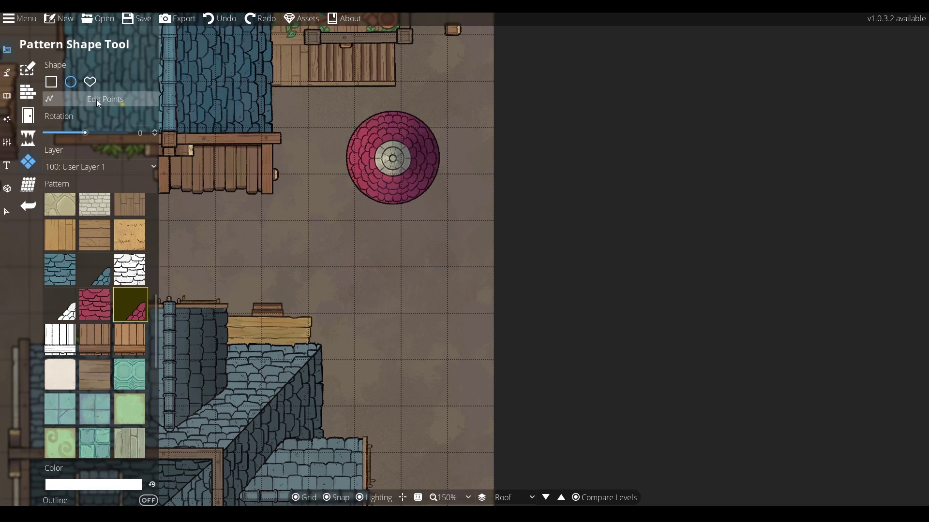
pyautogui.click(51, 82)
pyautogui.moveTo(311, 129); pyautogui.dragTo(494, 308)
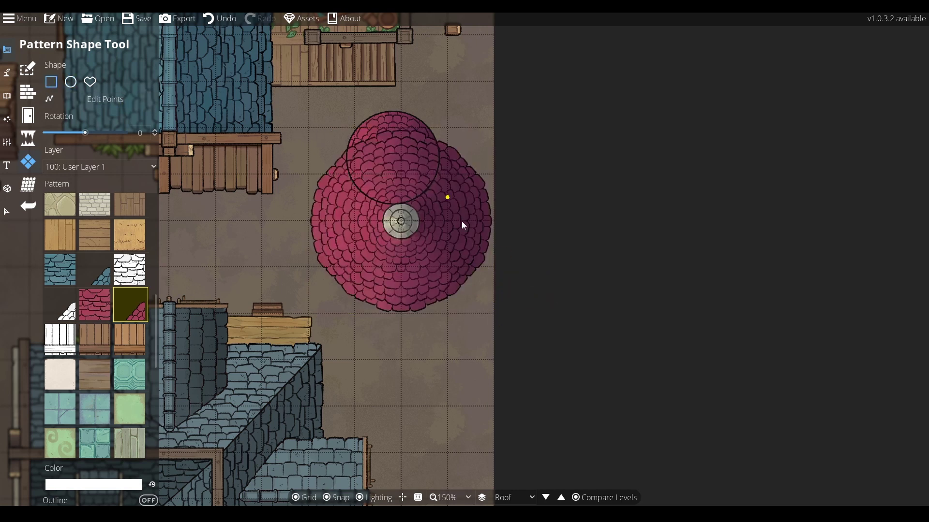
# Move the large round roof onto the southern end of the blue-roofed house and set its layer to 700: Above Walls.
pyautogui.click(7, 211)
pyautogui.moveTo(398, 248); pyautogui.dragTo(432, 267)
pyautogui.click(424, 299)
pyautogui.click(452, 324)
pyautogui.click(441, 346)
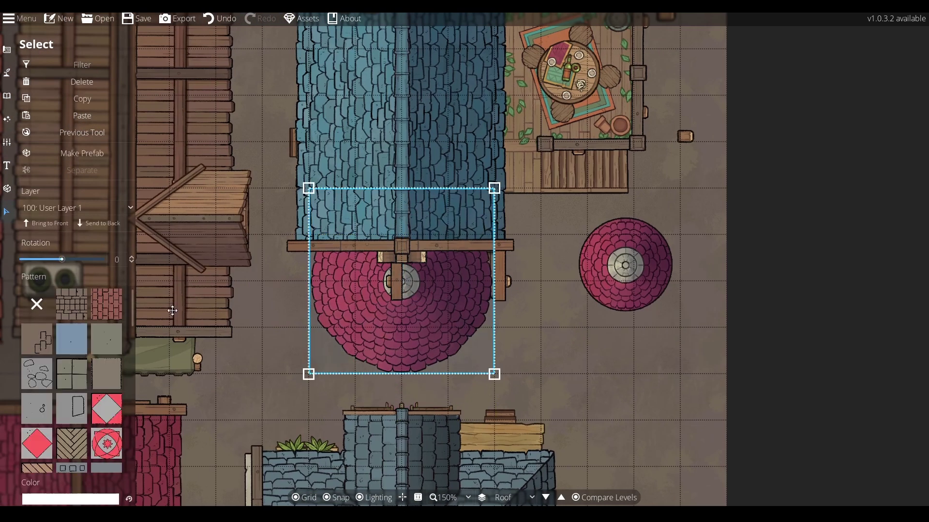
pyautogui.click(77, 208)
pyautogui.click(53, 390)
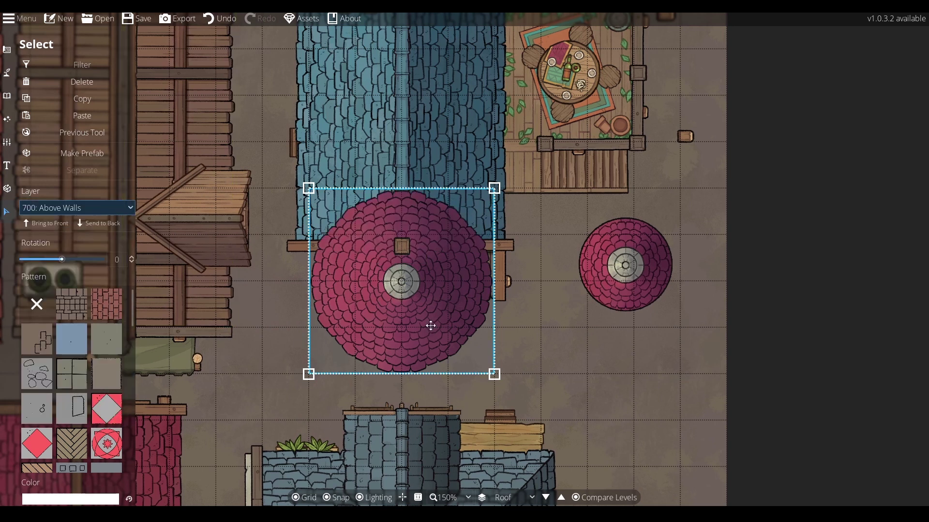
# Move the large round roof onto the eastern end of the crimson-roofed house and set its layer to 900: Above Roofs.
pyautogui.moveTo(430, 326); pyautogui.dragTo(317, 277)
pyautogui.moveTo(431, 156); pyautogui.dragTo(588, 238)
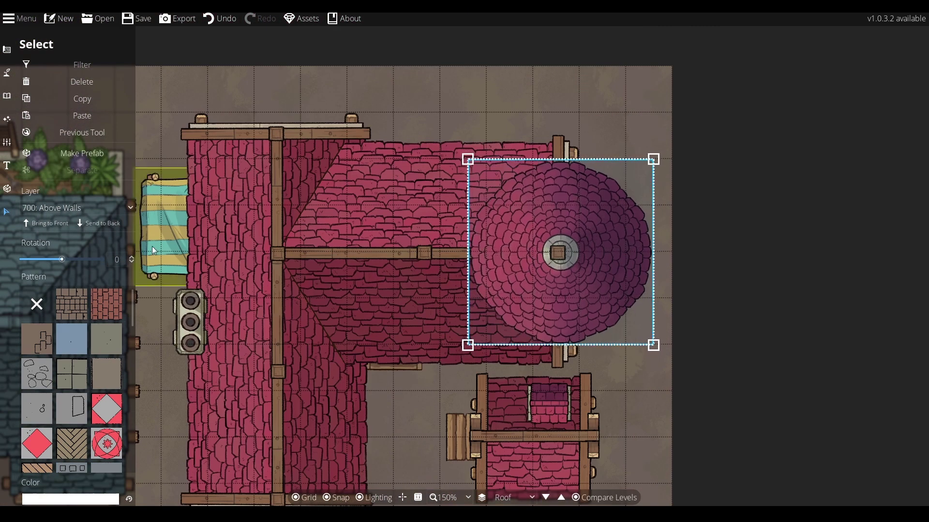
pyautogui.click(63, 208)
pyautogui.click(79, 412)
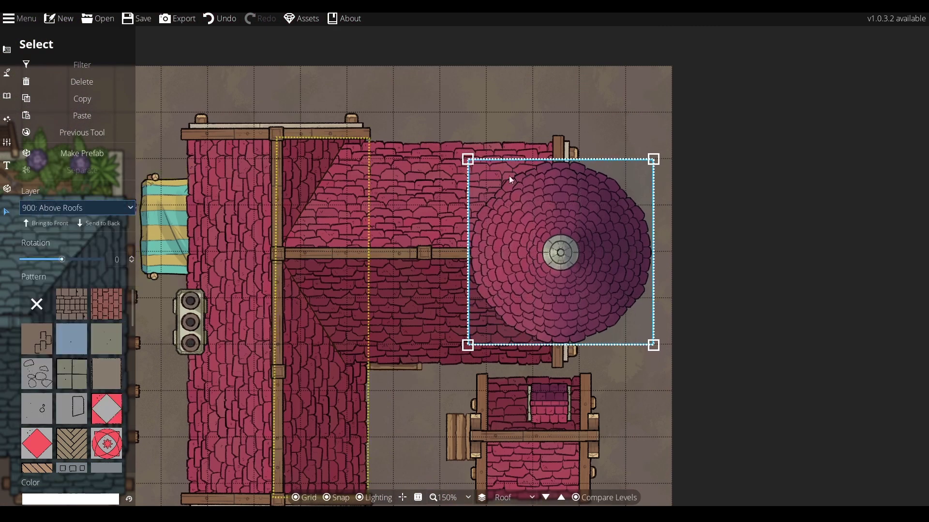
pyautogui.click(610, 116)
# Hide the grid and examine the furnished house interiors across the village map's Ground level.
pyautogui.scroll(-3, 374, 354)
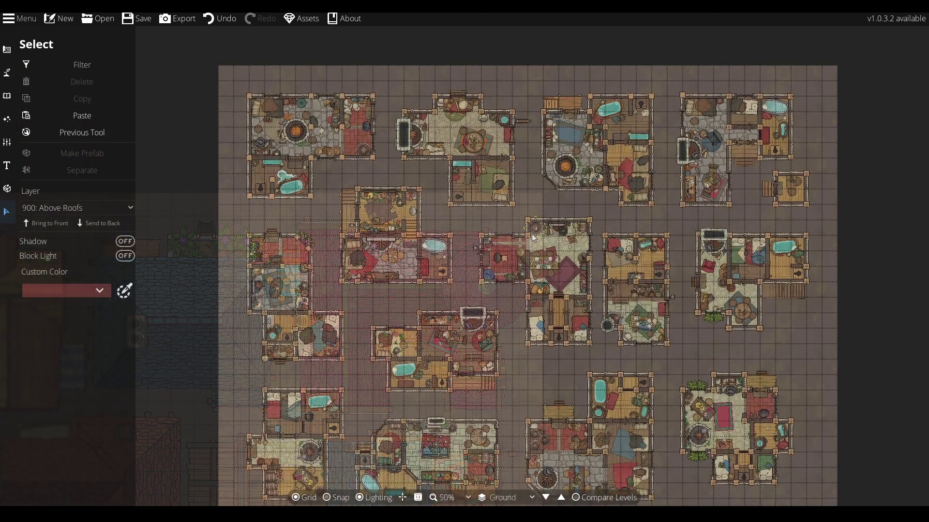
pyautogui.click(316, 496)
pyautogui.moveTo(591, 292); pyautogui.dragTo(498, 266)
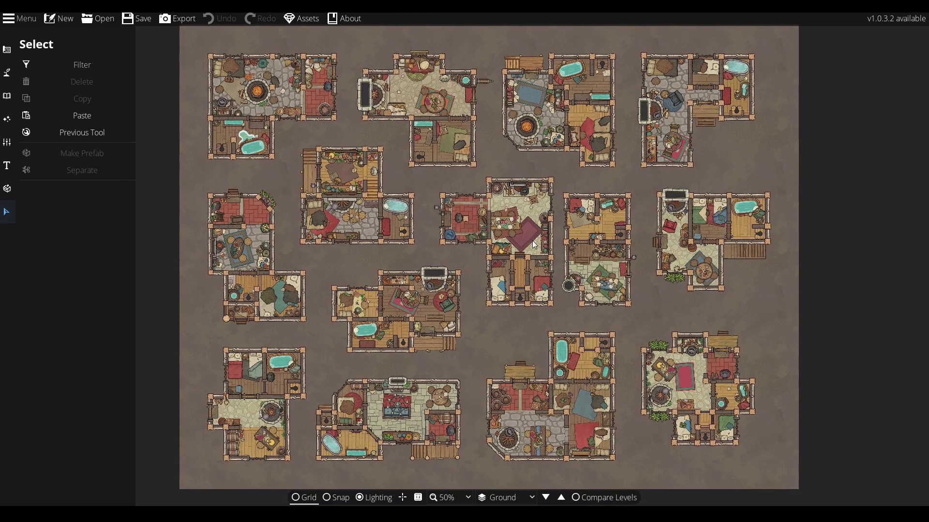
pyautogui.scroll(3, 361, 182)
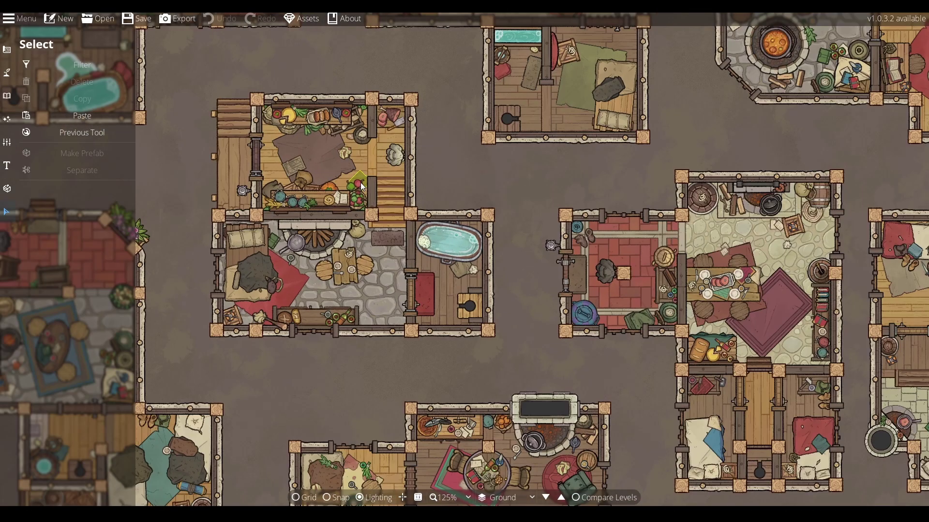
pyautogui.moveTo(431, 265); pyautogui.dragTo(474, 370)
pyautogui.scroll(1, 387, 270)
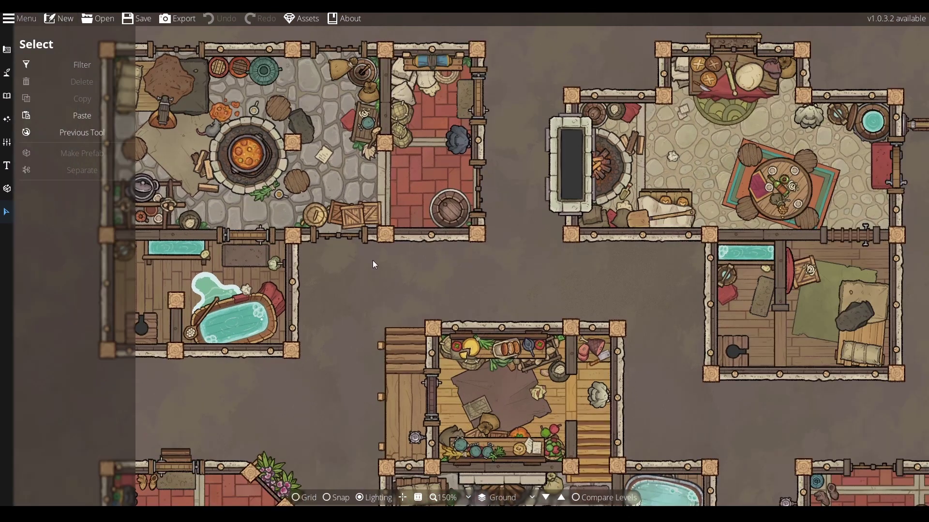
pyautogui.moveTo(372, 260); pyautogui.dragTo(475, 309)
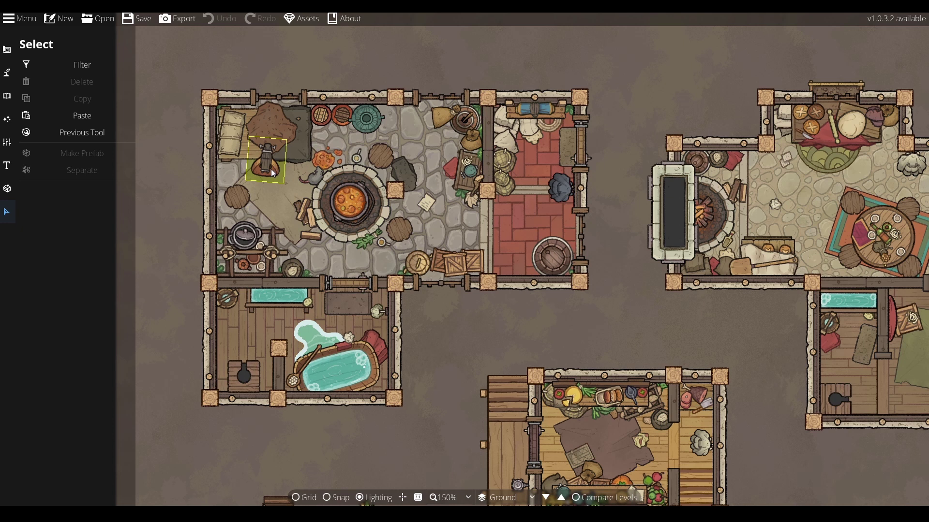
pyautogui.moveTo(480, 344); pyautogui.dragTo(344, 140)
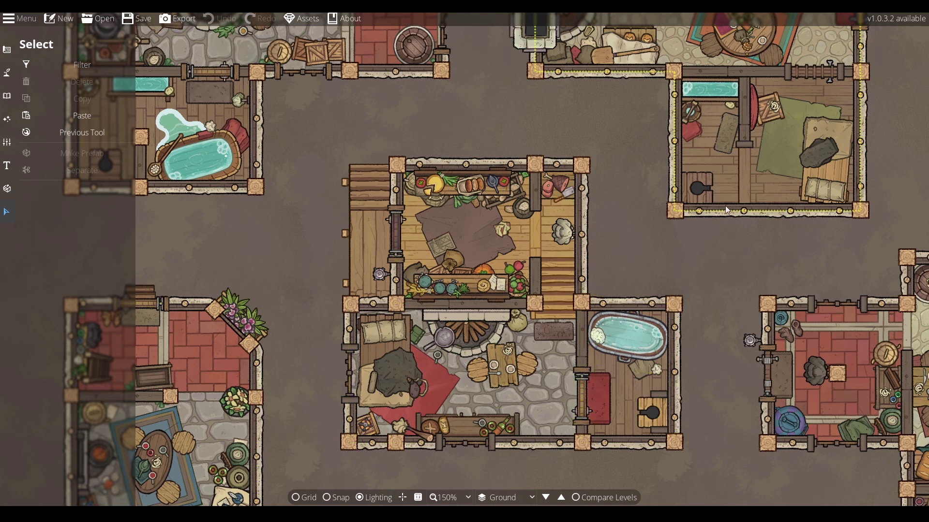
pyautogui.moveTo(715, 131); pyautogui.dragTo(519, 323)
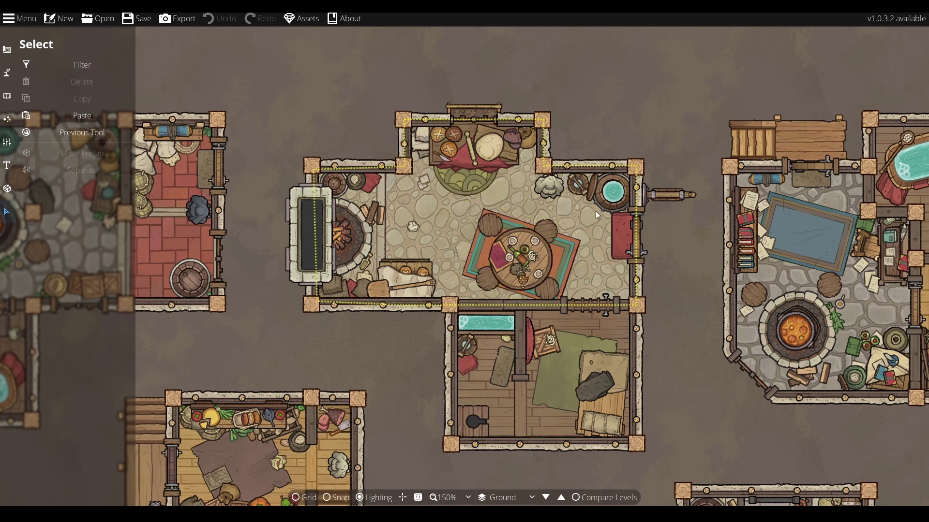
pyautogui.moveTo(706, 405); pyautogui.dragTo(607, 155)
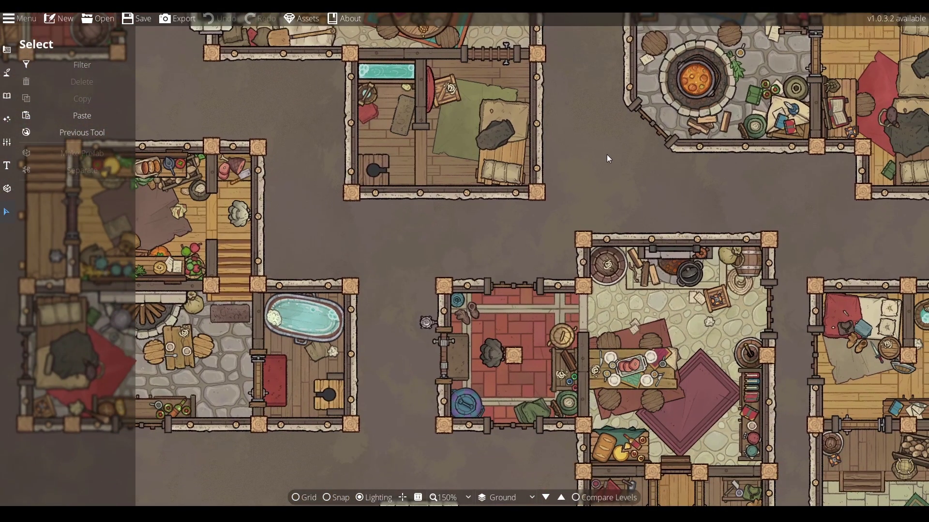
pyautogui.moveTo(477, 362); pyautogui.dragTo(410, 139)
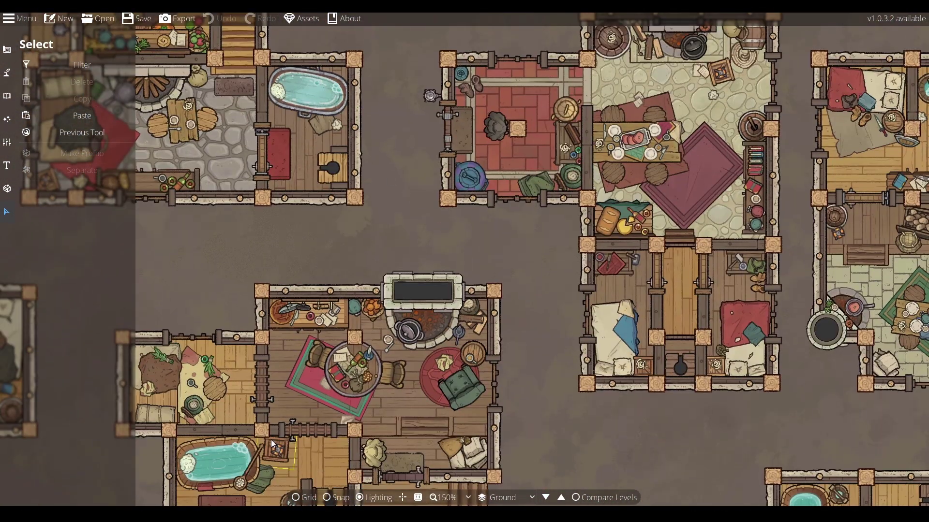
pyautogui.moveTo(271, 440); pyautogui.dragTo(364, 312)
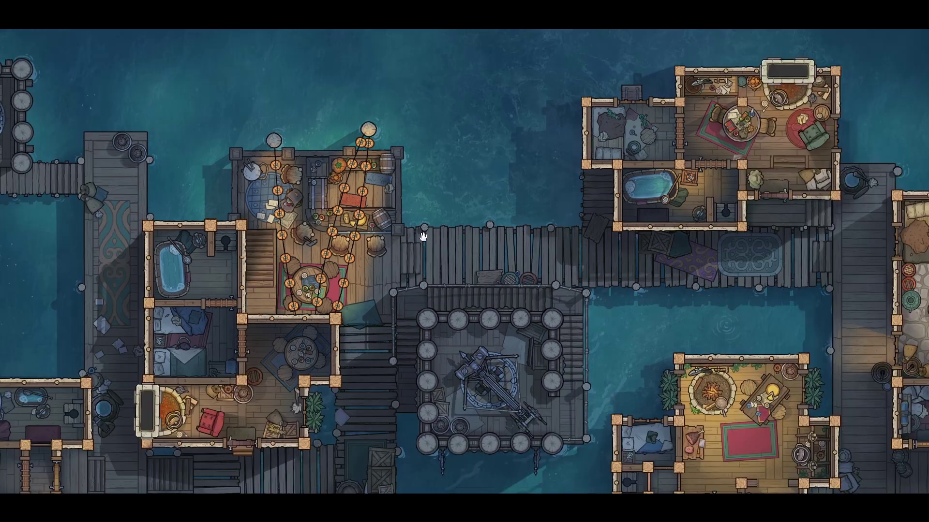
# Look over the finished lake village map, with its houses, ballista platforms and wooden walkways.
pyautogui.scroll(-2, 422, 237)
pyautogui.scroll(-2, 423, 236)
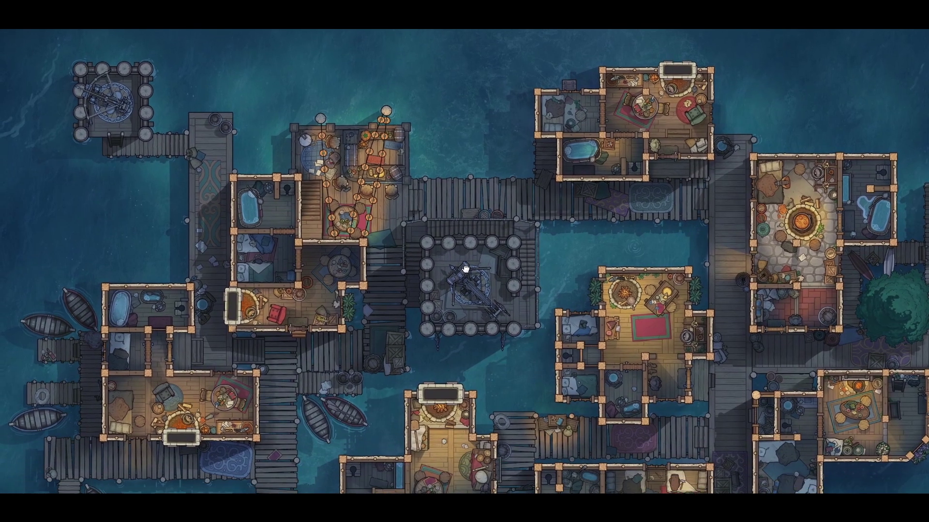
pyautogui.moveTo(465, 269); pyautogui.dragTo(467, 183)
pyautogui.moveTo(335, 365); pyautogui.dragTo(382, 287)
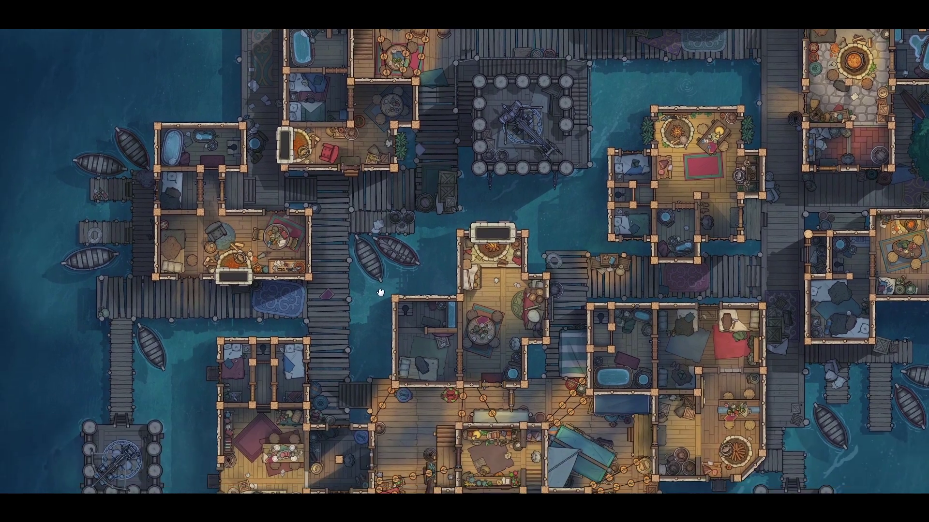
pyautogui.scroll(-2, 382, 287)
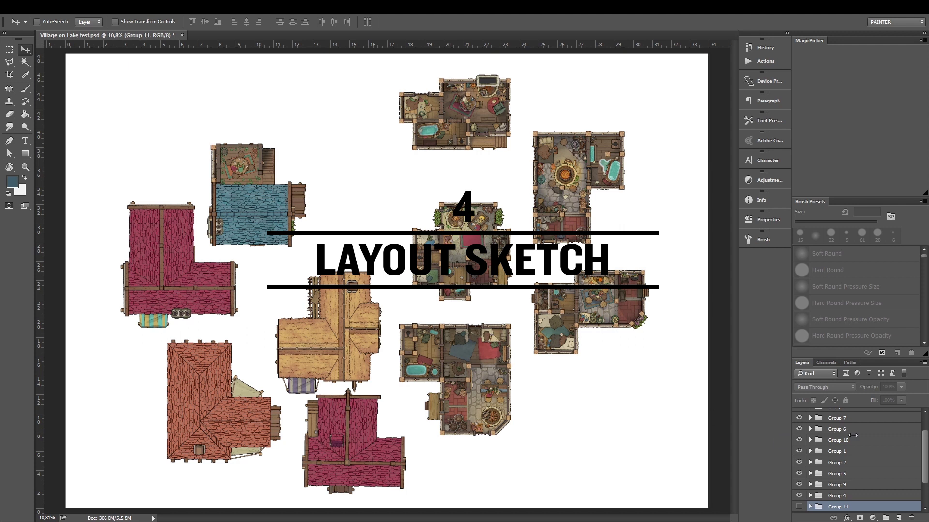
# In Photoshop, show Group 11 to check the grey walkway layout between the houses, and hide it again.
pyautogui.scroll(-2, 856, 449)
pyautogui.click(800, 469)
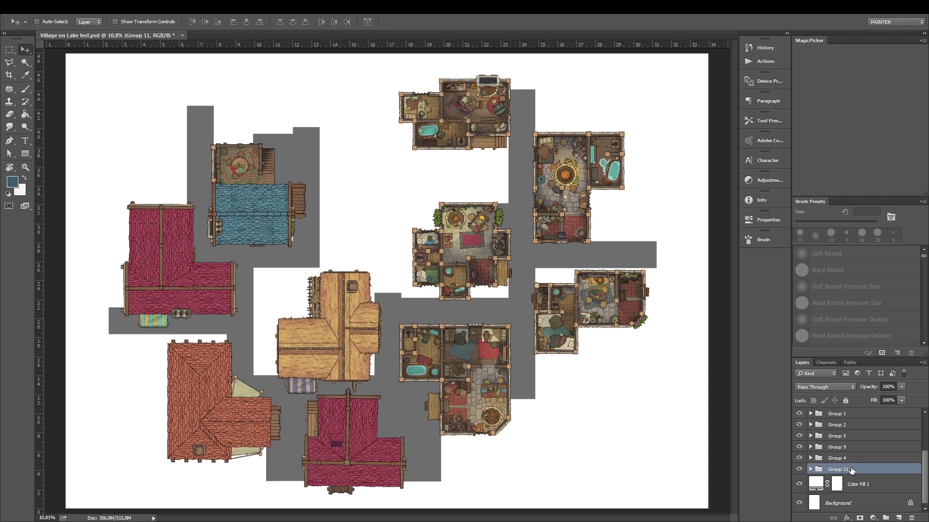
pyautogui.click(799, 469)
# Duplicate Group 8, shift the copy slightly to the right on the canvas, and hide the copy.
pyautogui.scroll(3, 855, 460)
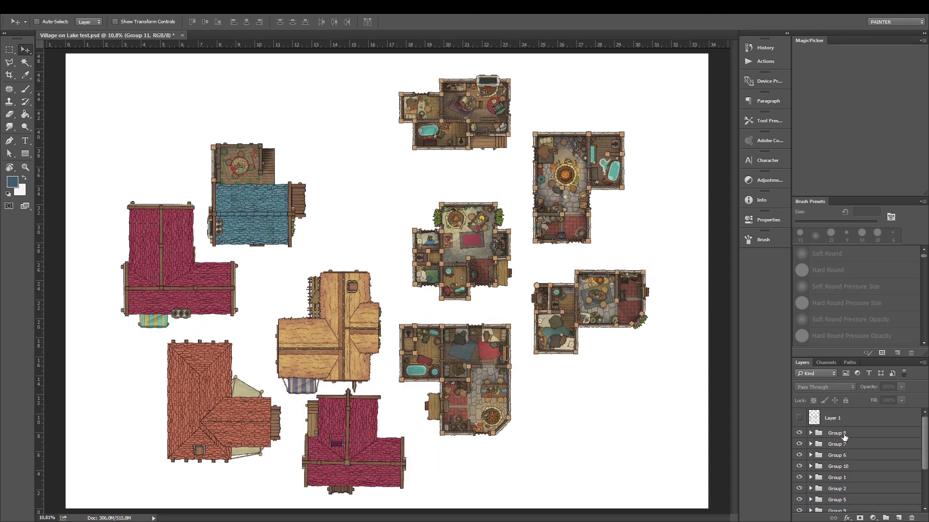
pyautogui.moveTo(845, 437)
pyautogui.mouseDown()
pyautogui.moveTo(855, 438)
pyautogui.moveTo(858, 426)
pyautogui.mouseUp()
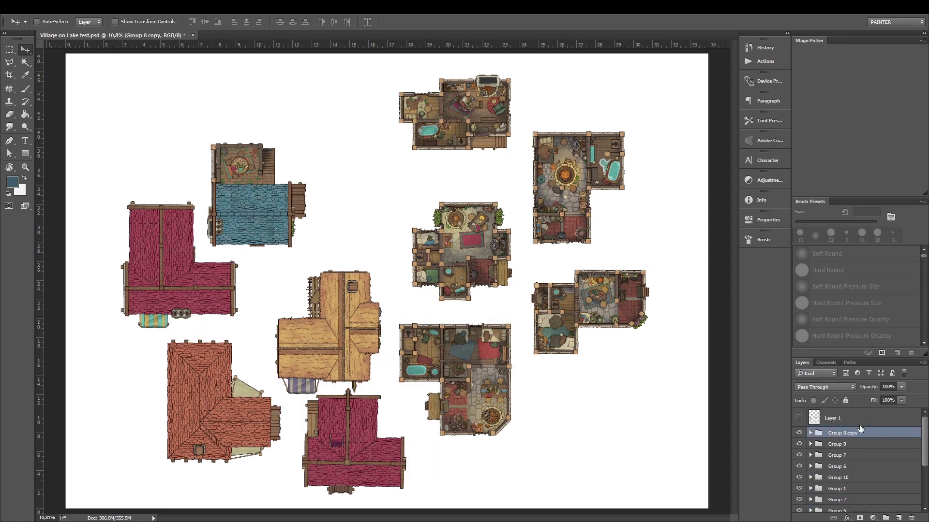
pyautogui.moveTo(389, 187); pyautogui.dragTo(447, 195)
pyautogui.click(799, 433)
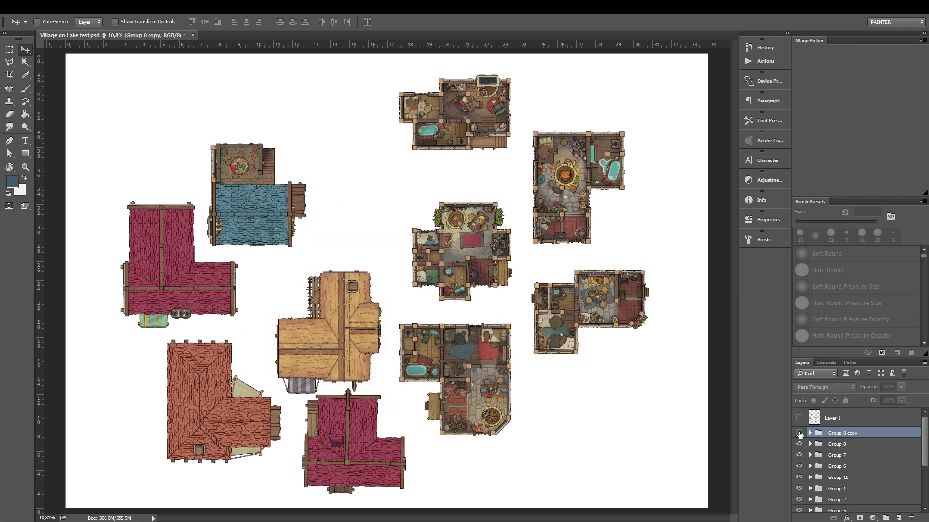
# Show Group 8 copy, expand it, and toggle its House NR.6 - ROOF layer to compare the house interior with the roofed view.
pyautogui.click(799, 433)
pyautogui.click(810, 433)
pyautogui.click(799, 449)
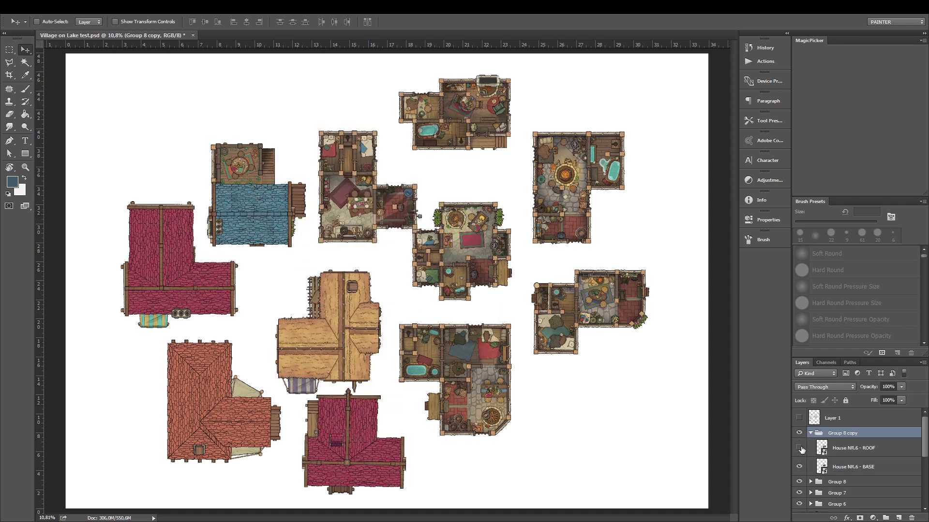
pyautogui.click(799, 448)
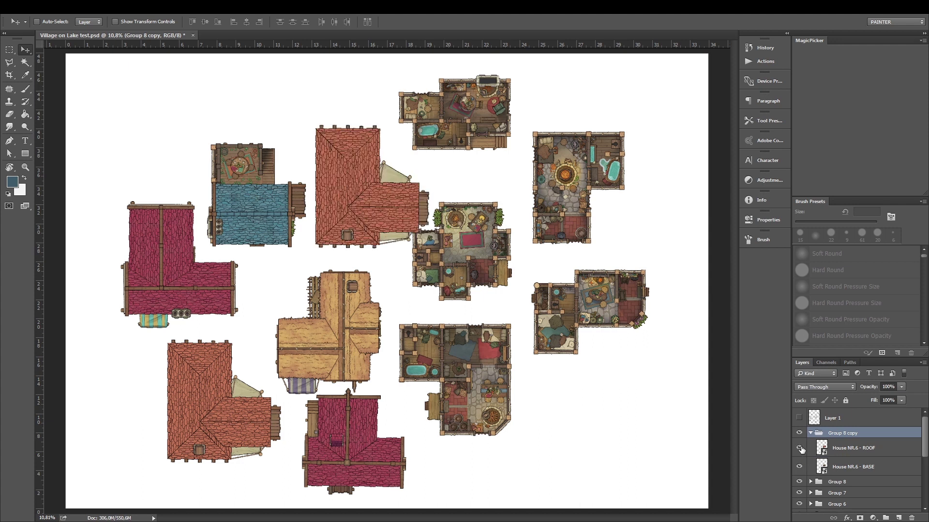
# Rotate the Group 8 copy house slightly clockwise, move it up beside the northernmost house, and hide the group.
pyautogui.hotkey('ctrl', 't')
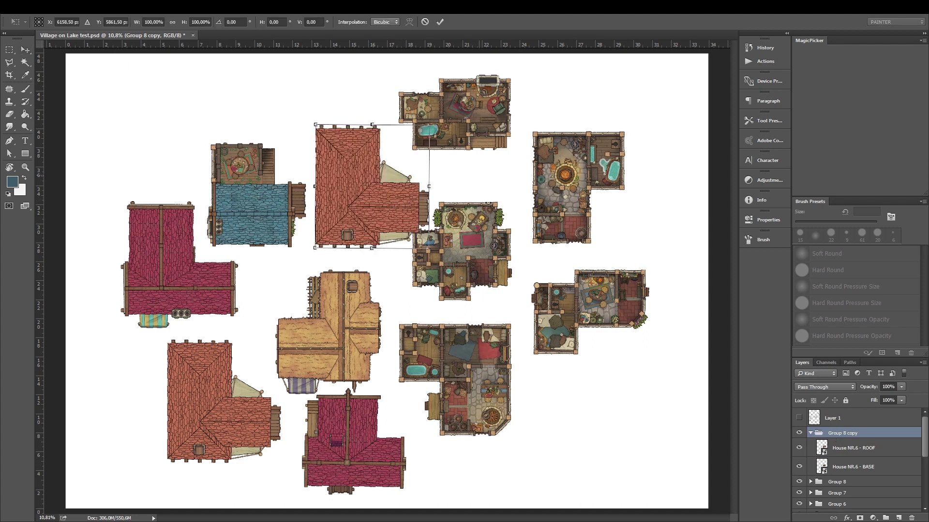
pyautogui.moveTo(488, 203); pyautogui.dragTo(485, 218)
pyautogui.press('Return')
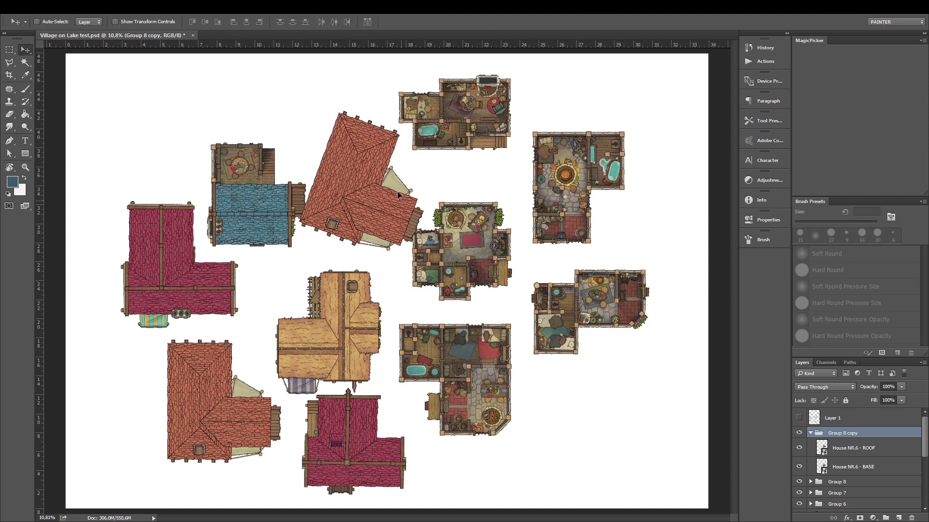
pyautogui.moveTo(401, 205); pyautogui.dragTo(379, 157)
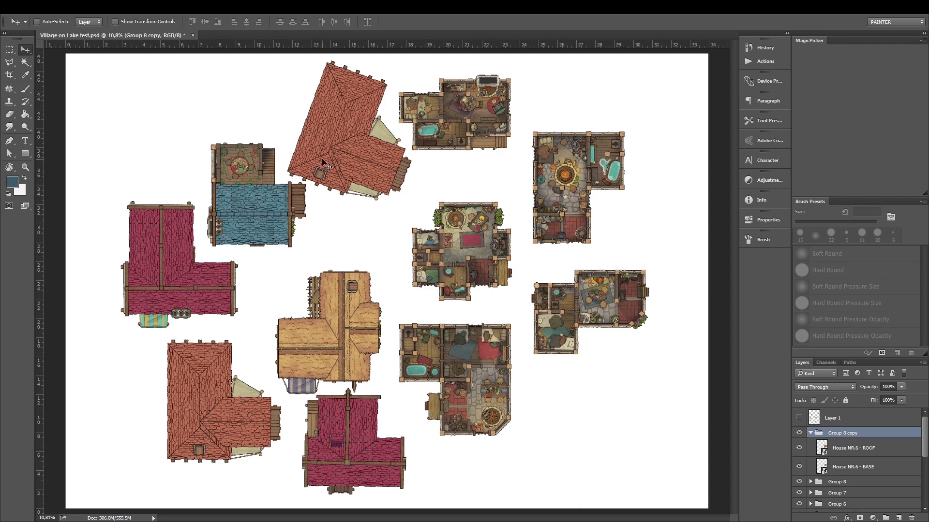
pyautogui.click(799, 433)
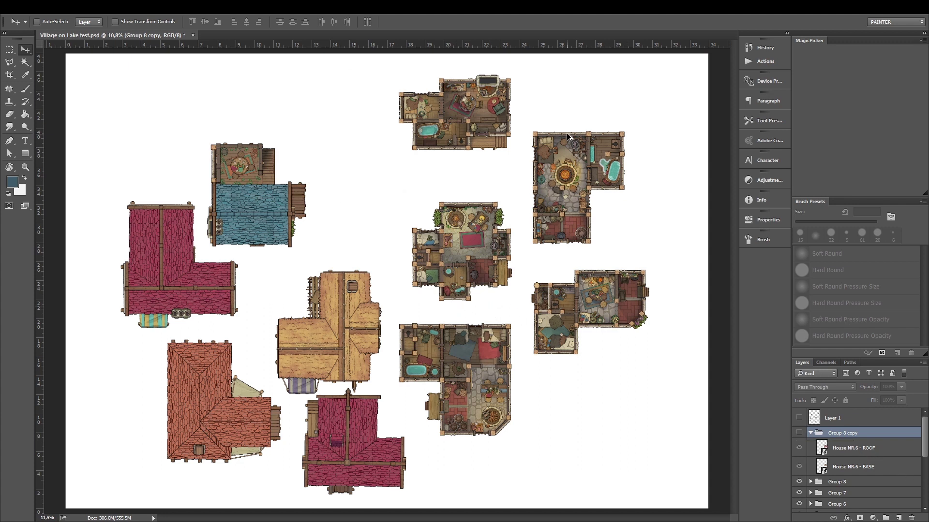
# Show Group 11 so the grey walkway layout between the houses can be examined across the whole canvas.
pyautogui.scroll(3, 563, 127)
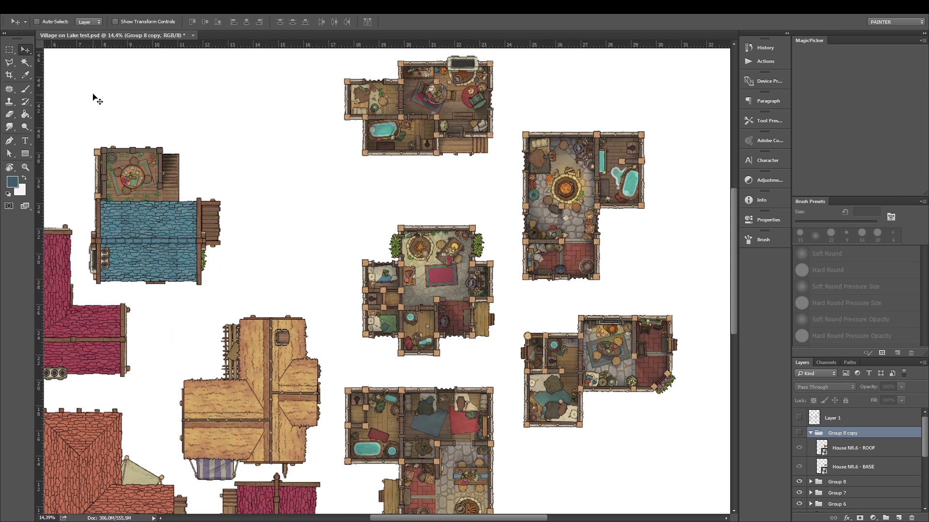
pyautogui.moveTo(40, 107)
pyautogui.mouseDown()
pyautogui.moveTo(507, 104)
pyautogui.moveTo(48, 112)
pyautogui.moveTo(38, 122)
pyautogui.mouseUp()
pyautogui.scroll(-5, 823, 468)
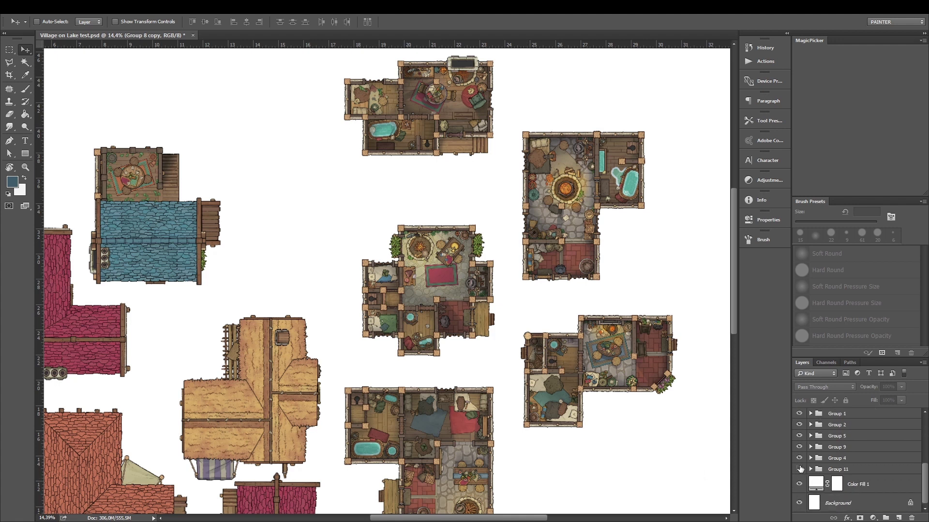
pyautogui.click(799, 469)
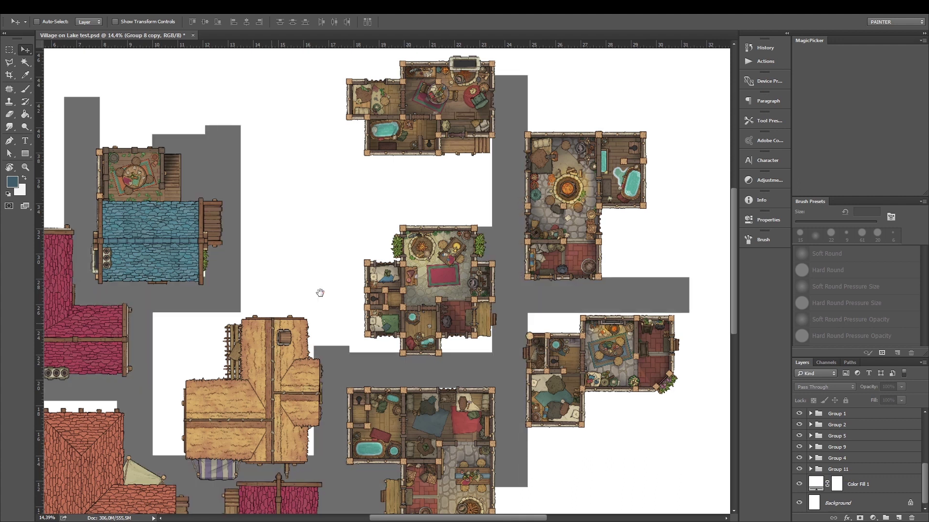
pyautogui.scroll(-1, 318, 290)
pyautogui.moveTo(317, 290); pyautogui.dragTo(384, 251)
pyautogui.scroll(-3, 383, 251)
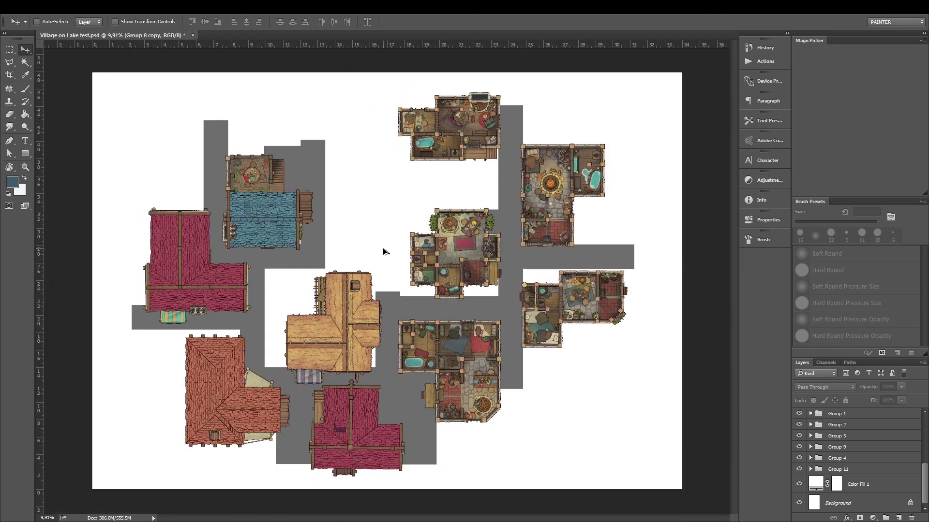
pyautogui.rightClick(528, 45)
pyautogui.press('Escape')
# Hide the House NR.13 and House NR.2 roof layers, and show the Layer 1 sketch over the layout.
pyautogui.keyDown('ctrl'); pyautogui.click(357, 349); pyautogui.keyUp('ctrl')
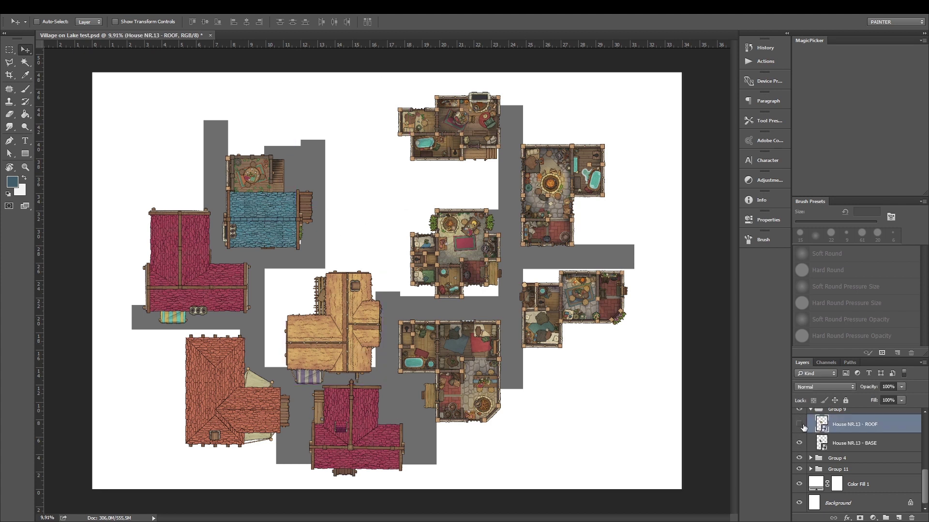
pyautogui.click(361, 426)
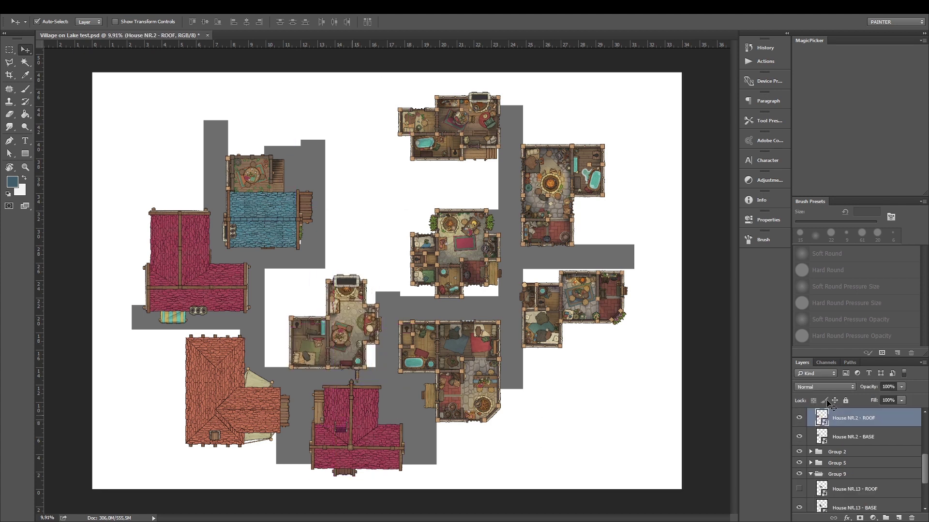
pyautogui.click(799, 418)
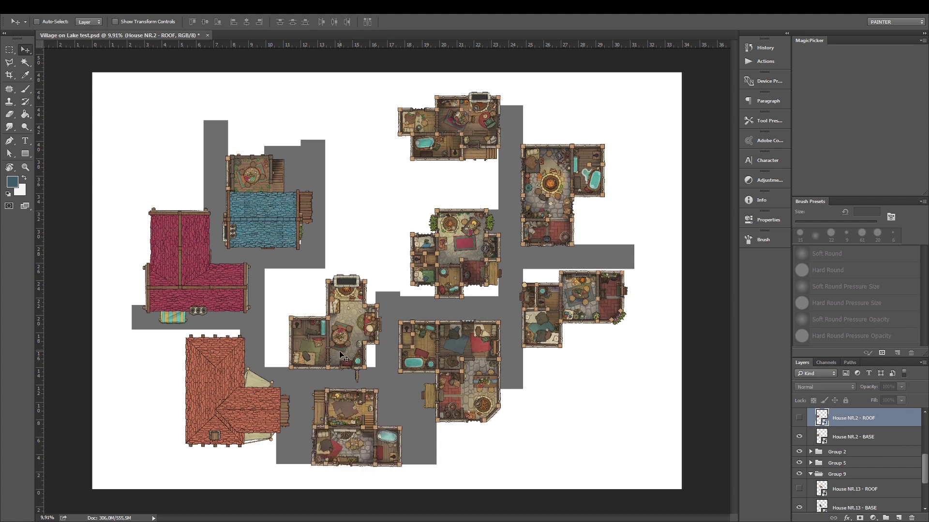
pyautogui.keyDown('ctrl'); pyautogui.click(271, 402); pyautogui.keyUp('ctrl')
pyautogui.click(799, 418)
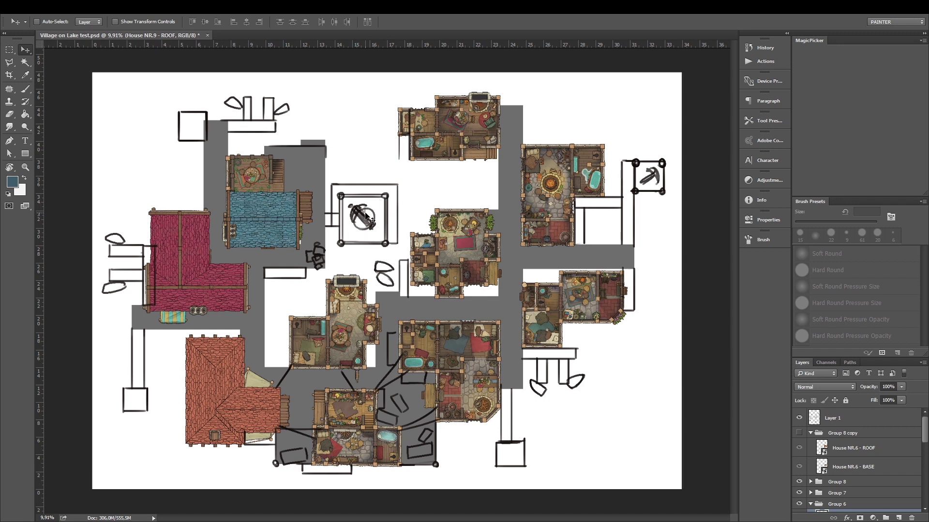
# On a new layer, sketch a side view of the ballista tower above the central platform, with a firing arrow and rotation arrows around the ballista.
pyautogui.moveTo(351, 151); pyautogui.dragTo(361, 158)
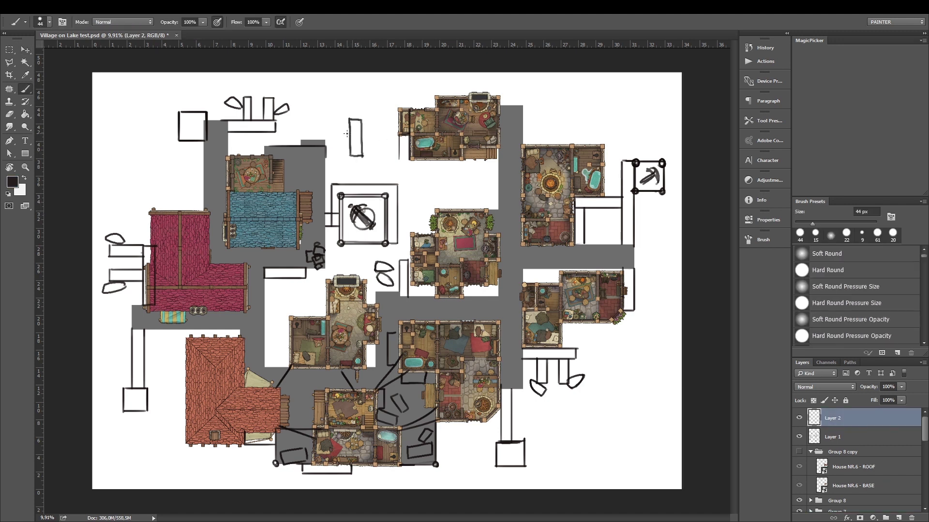
pyautogui.moveTo(348, 124)
pyautogui.mouseDown()
pyautogui.moveTo(365, 145)
pyautogui.moveTo(345, 153)
pyautogui.moveTo(369, 154)
pyautogui.mouseUp()
pyautogui.moveTo(356, 117); pyautogui.dragTo(354, 118)
pyautogui.moveTo(370, 153)
pyautogui.mouseDown()
pyautogui.moveTo(381, 147)
pyautogui.moveTo(344, 155)
pyautogui.mouseUp()
pyautogui.moveTo(378, 205); pyautogui.dragTo(380, 221)
pyautogui.moveTo(360, 118); pyautogui.dragTo(386, 119)
# Number the four outer square platforms 1 to 4, clockwise from the northeastern ballista platform.
pyautogui.moveTo(651, 196)
pyautogui.mouseDown()
pyautogui.moveTo(647, 207)
pyautogui.moveTo(654, 203)
pyautogui.mouseUp()
pyautogui.moveTo(530, 450)
pyautogui.mouseDown()
pyautogui.moveTo(538, 457)
pyautogui.moveTo(531, 446)
pyautogui.mouseUp()
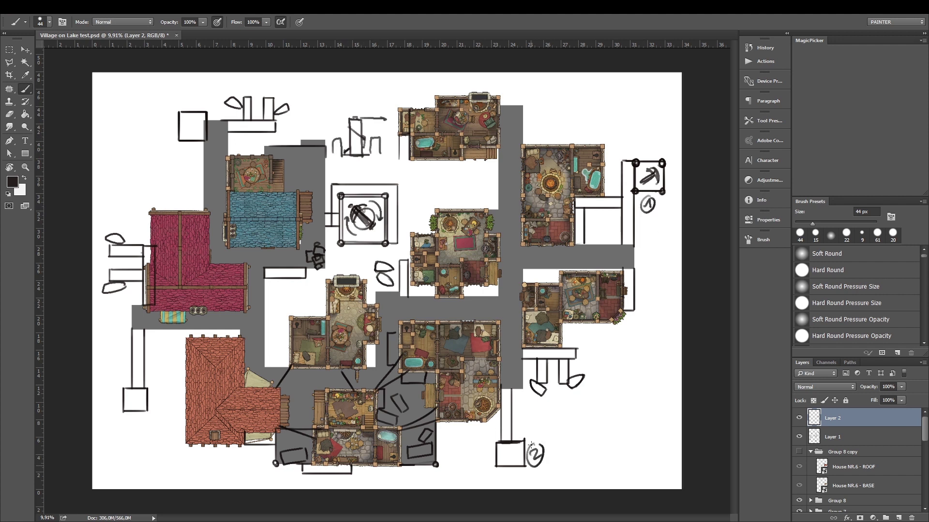
pyautogui.moveTo(154, 388)
pyautogui.mouseDown()
pyautogui.moveTo(153, 405)
pyautogui.moveTo(153, 390)
pyautogui.mouseUp()
pyautogui.moveTo(200, 95); pyautogui.dragTo(199, 89)
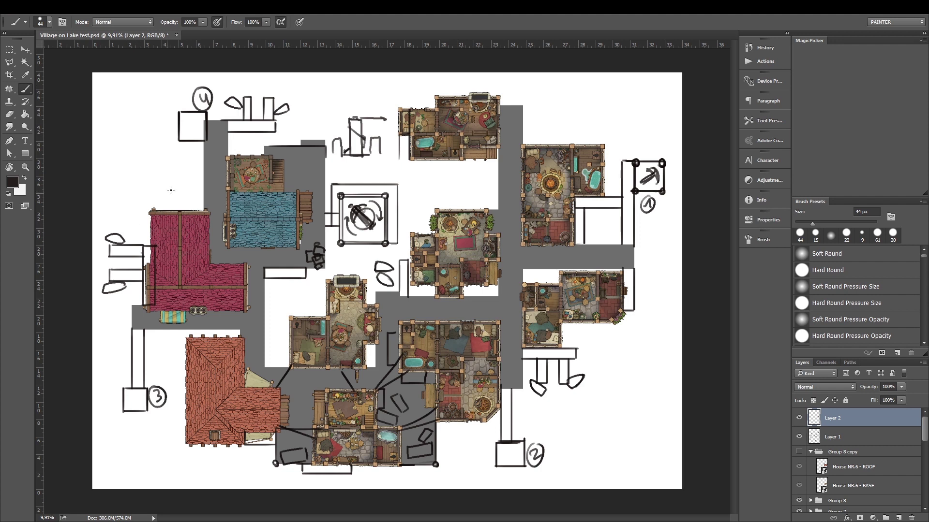
# Draw a diagonal line across each of the four corners of the canvas.
pyautogui.moveTo(154, 205); pyautogui.dragTo(93, 240)
pyautogui.moveTo(287, 125); pyautogui.dragTo(393, 67)
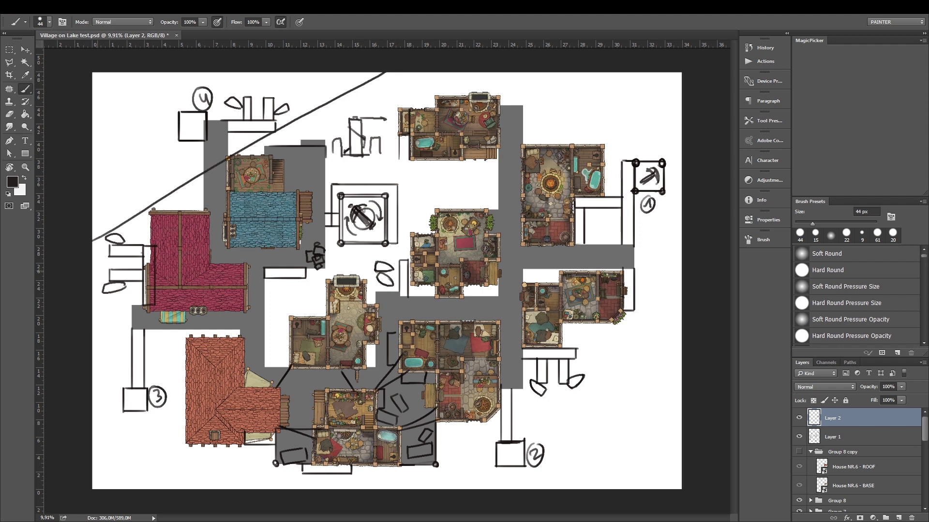
pyautogui.moveTo(91, 266); pyautogui.dragTo(265, 490)
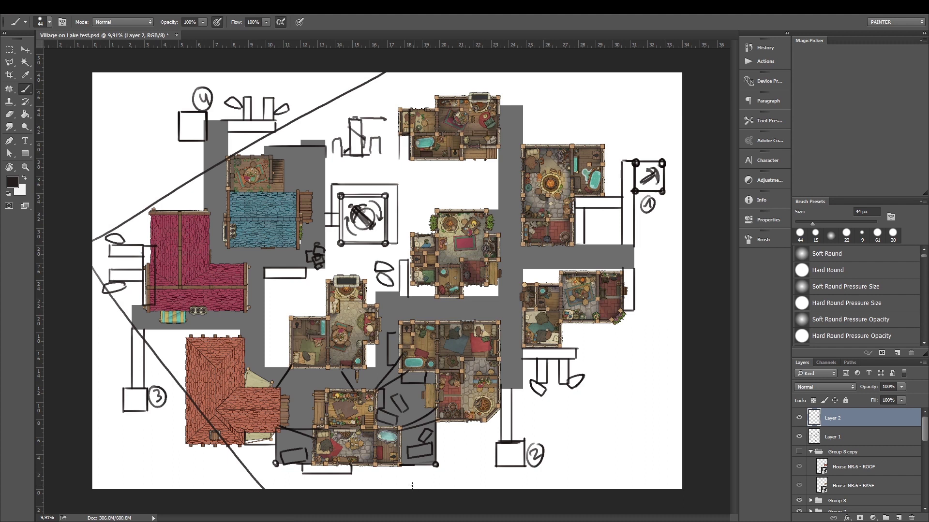
pyautogui.moveTo(346, 489); pyautogui.dragTo(681, 330)
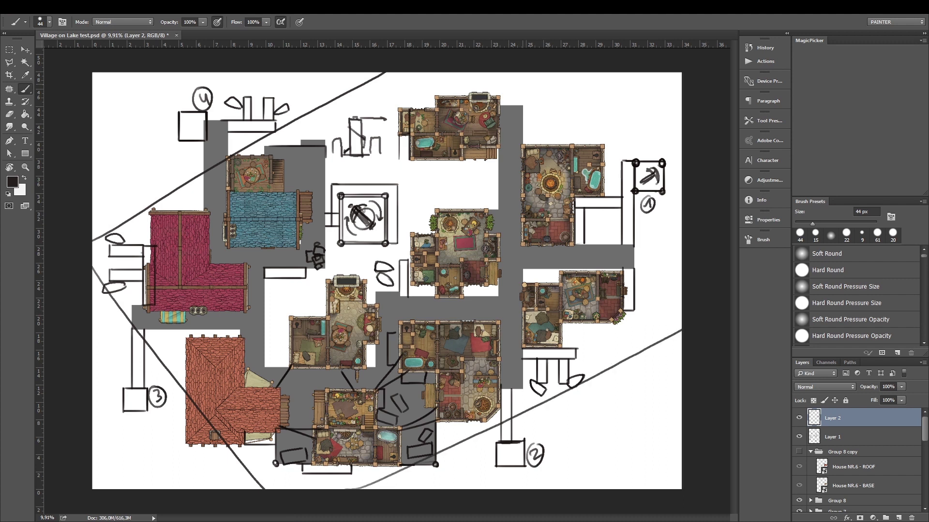
pyautogui.moveTo(505, 69); pyautogui.dragTo(731, 331)
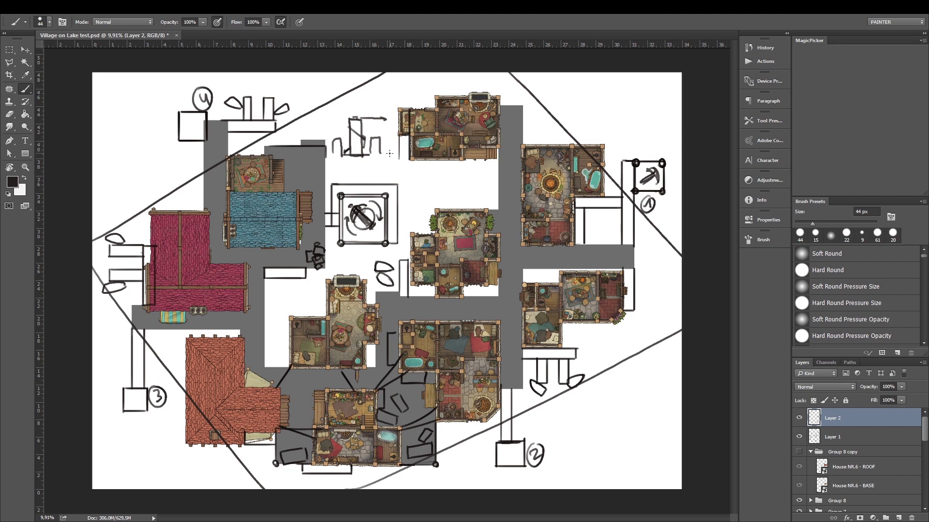
# Extend the tower side-view sketch towards the northern house, draw arrows to the western and southeastern boat docks, and mark the ropes around the southern house.
pyautogui.moveTo(389, 153); pyautogui.dragTo(390, 156)
pyautogui.moveTo(394, 145); pyautogui.dragTo(408, 145)
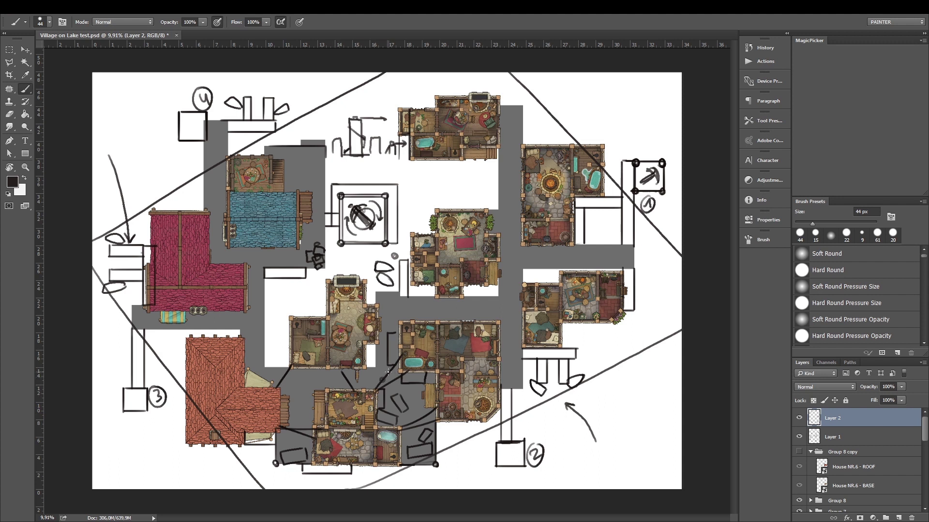
pyautogui.moveTo(388, 372); pyautogui.dragTo(391, 368)
pyautogui.moveTo(281, 381); pyautogui.dragTo(281, 382)
pyautogui.moveTo(284, 374); pyautogui.dragTo(286, 375)
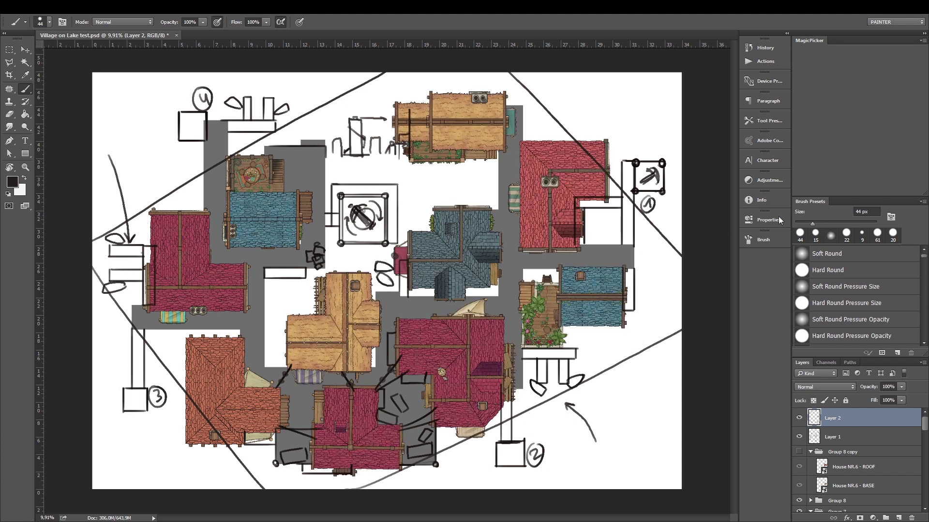
# Using red e60f0f, draw arrows between the neighbouring eastern houses and circle the small sketched group beside the blue-roofed western house.
pyautogui.press('i')
pyautogui.click(16, 183)
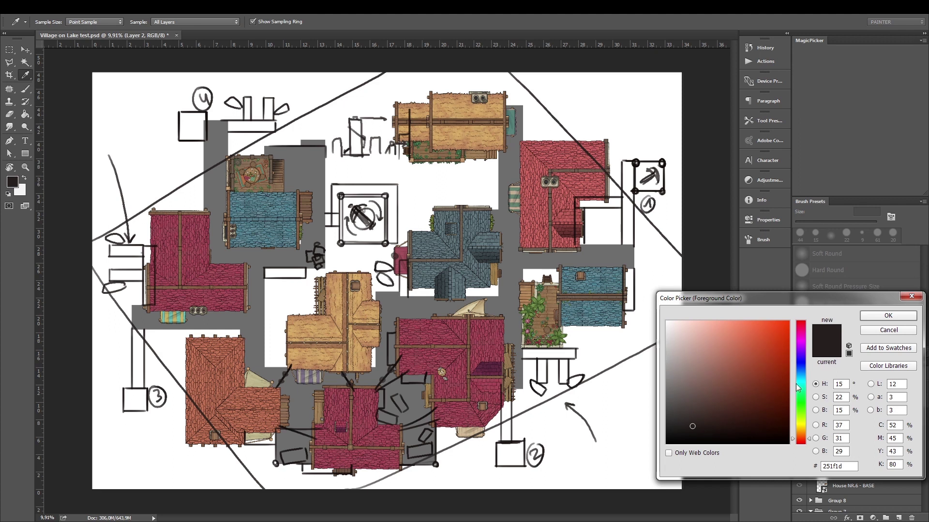
pyautogui.click(779, 333)
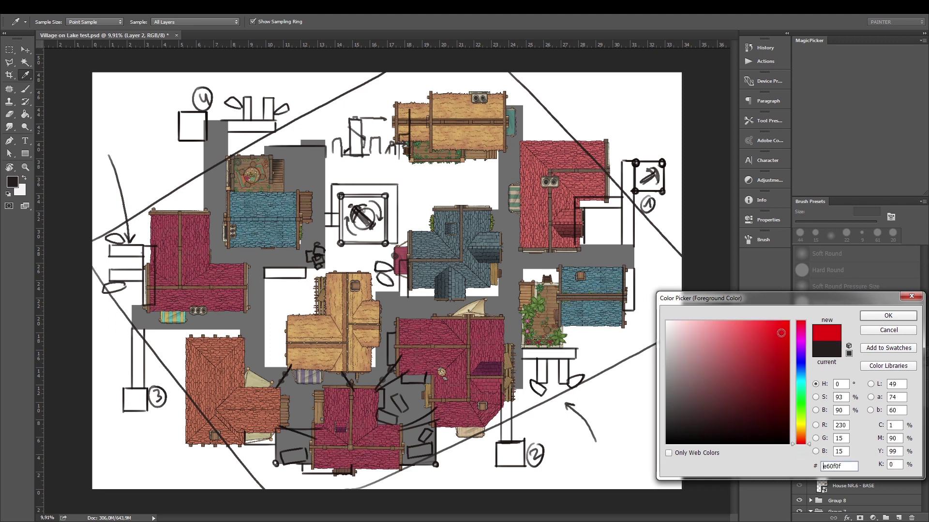
pyautogui.click(879, 315)
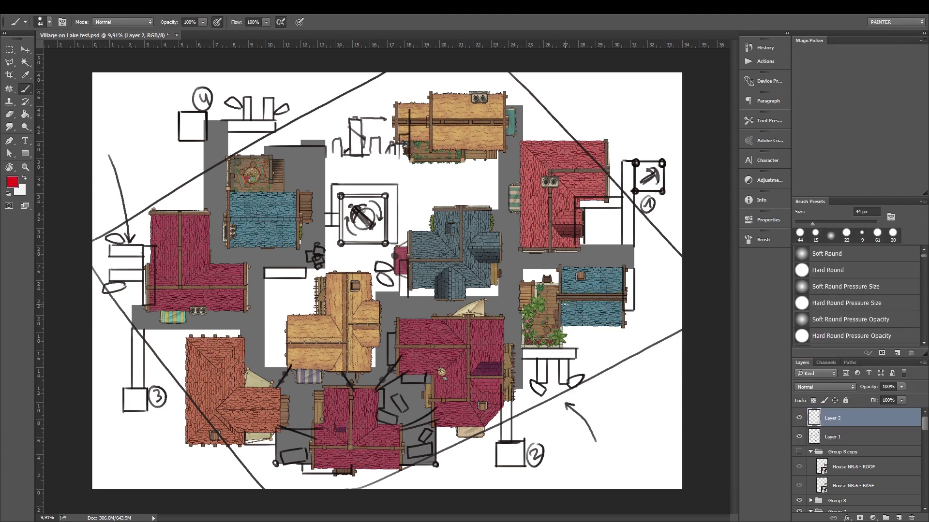
pyautogui.moveTo(507, 371); pyautogui.dragTo(532, 333)
pyautogui.hotkey('ctrl', 'z')
pyautogui.moveTo(550, 323)
pyautogui.mouseDown()
pyautogui.moveTo(568, 310)
pyautogui.moveTo(568, 243)
pyautogui.moveTo(559, 233)
pyautogui.mouseUp()
pyautogui.moveTo(448, 323); pyautogui.dragTo(449, 296)
pyautogui.moveTo(303, 244)
pyautogui.mouseDown()
pyautogui.moveTo(329, 266)
pyautogui.moveTo(321, 240)
pyautogui.mouseUp()
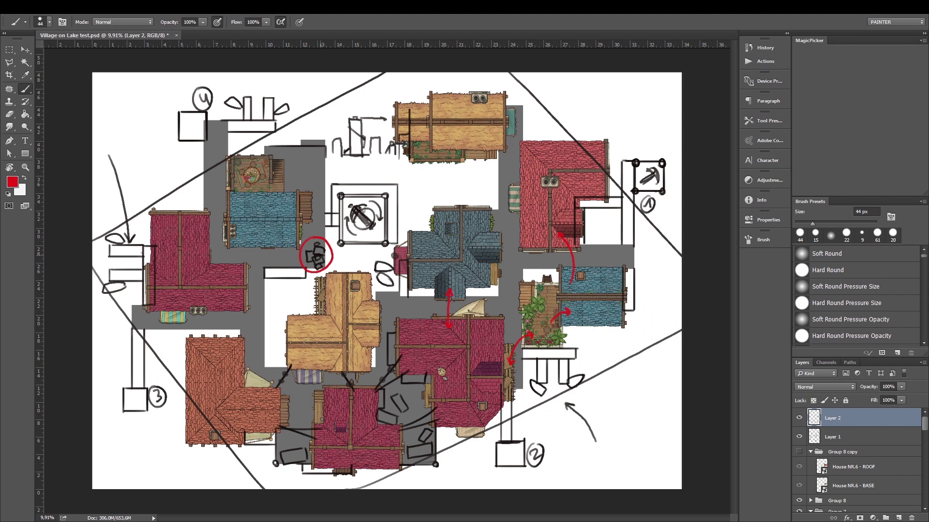
pyautogui.moveTo(318, 219); pyautogui.dragTo(318, 296)
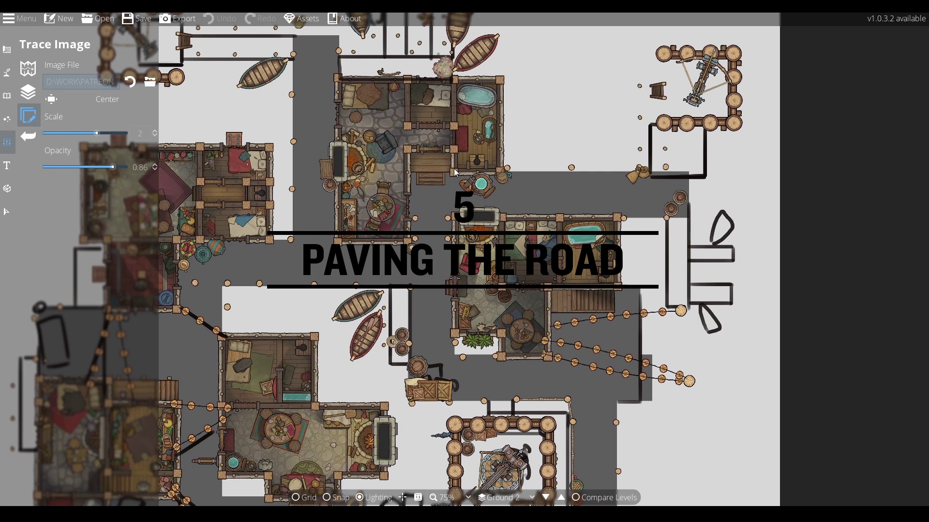
# In Dungeondraft, enable snapping and lay a vertical wooden plank path over the grey walkway beside the northern house with the Path Tool.
pyautogui.scroll(-4, 454, 171)
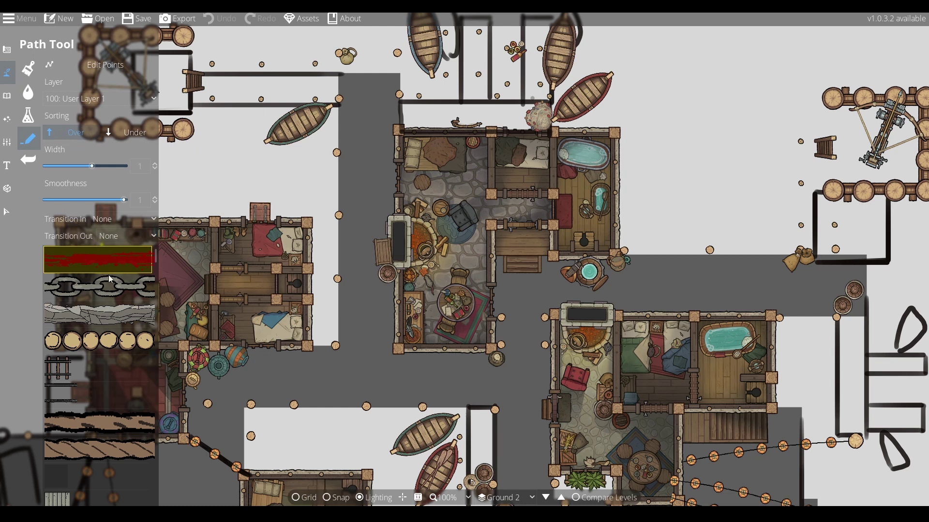
pyautogui.scroll(-10, 109, 275)
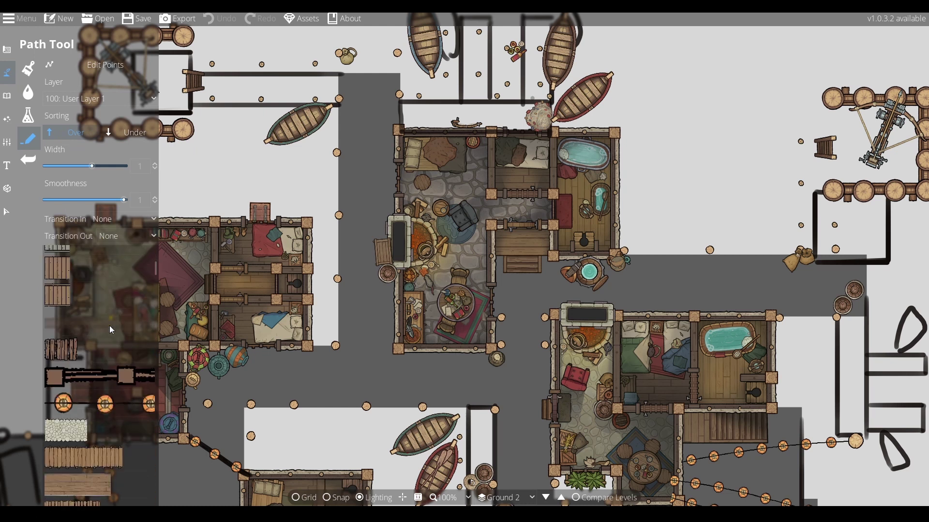
pyautogui.click(92, 347)
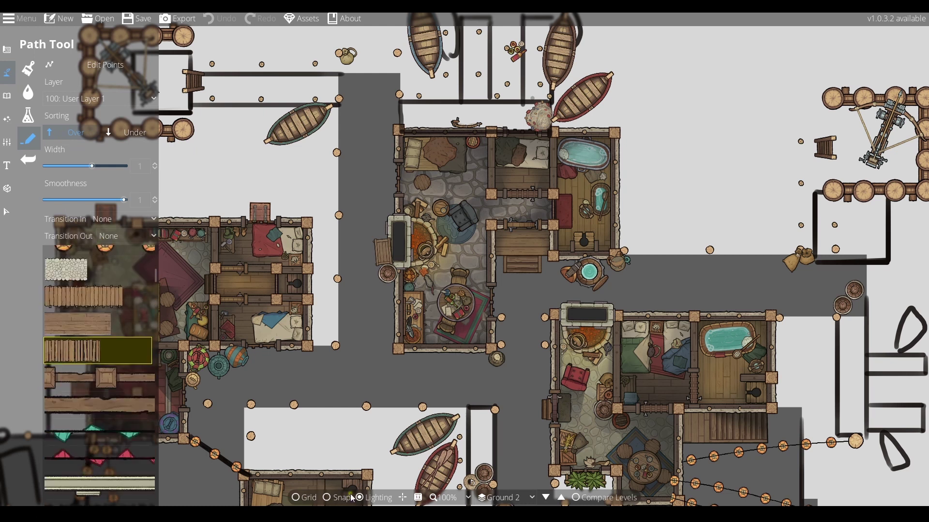
pyautogui.click(336, 498)
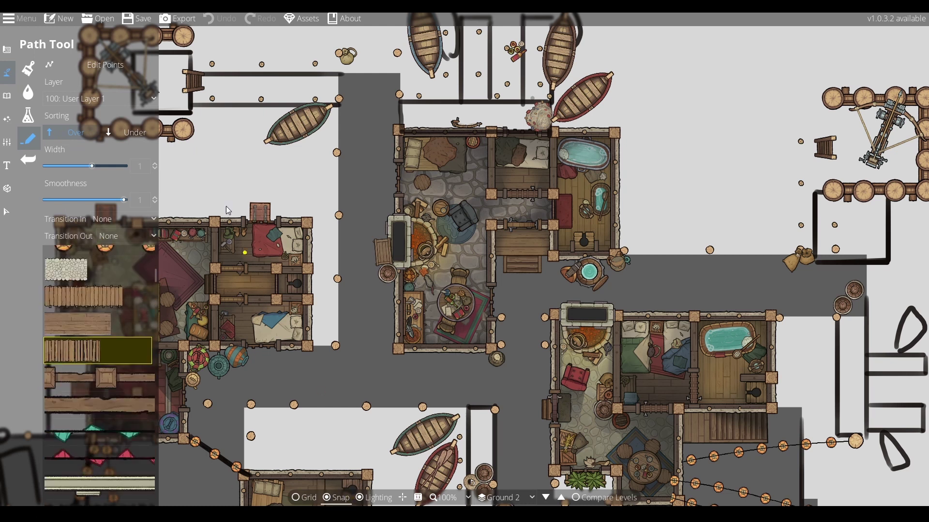
pyautogui.click(372, 63)
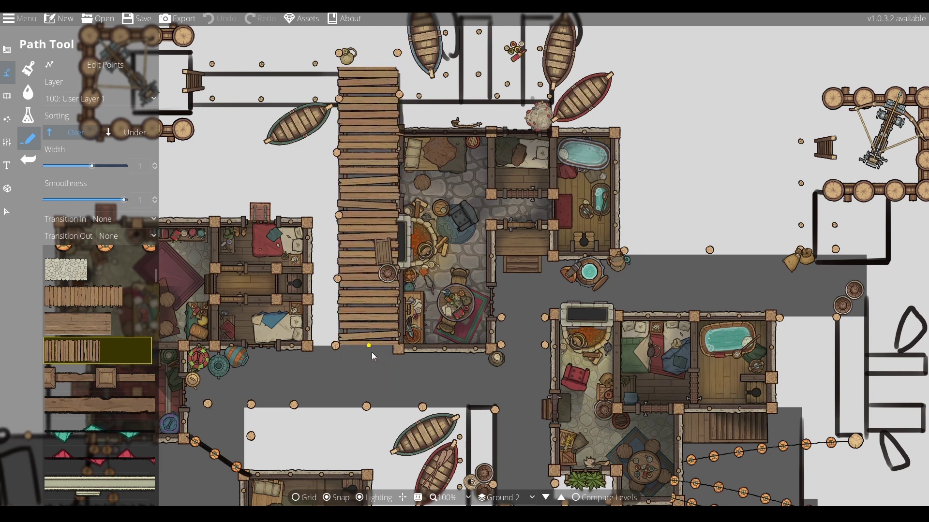
pyautogui.rightClick(372, 354)
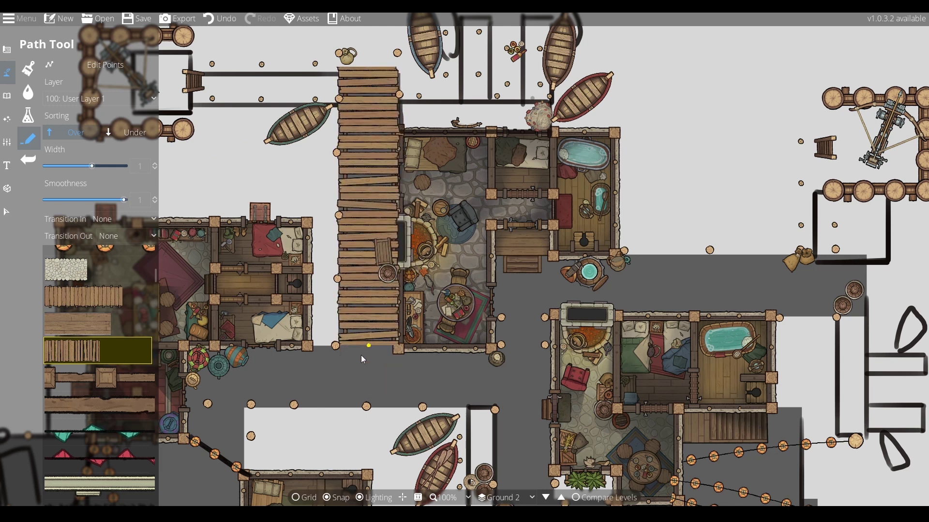
# Lay a straight horizontal wooden plank path over the grey walkway south of the northern house, undoing the crooked first attempt.
pyautogui.click(191, 379)
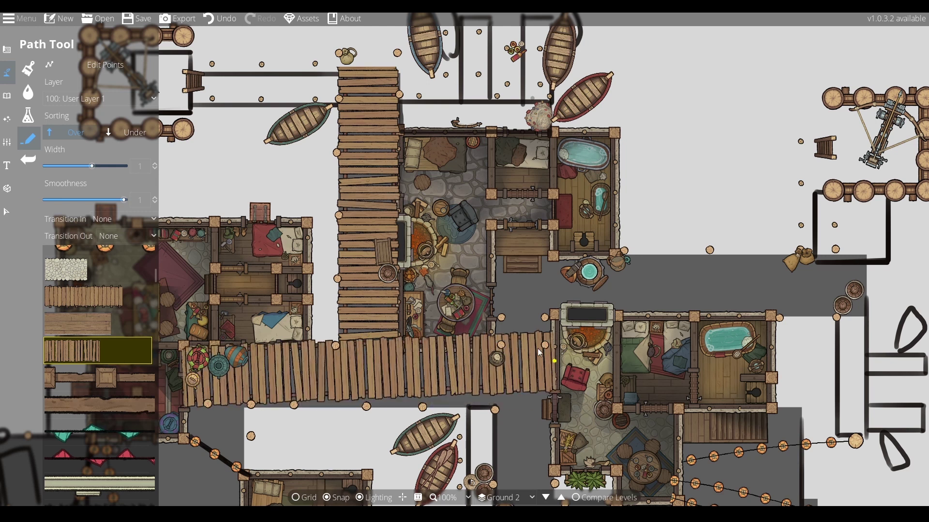
pyautogui.hotkey('ctrl', 'z')
pyautogui.click(187, 380)
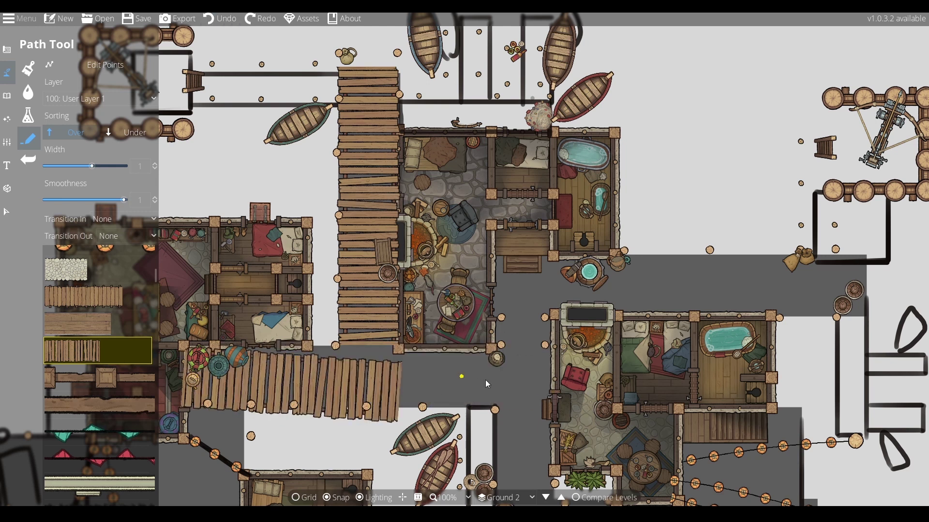
pyautogui.rightClick(557, 383)
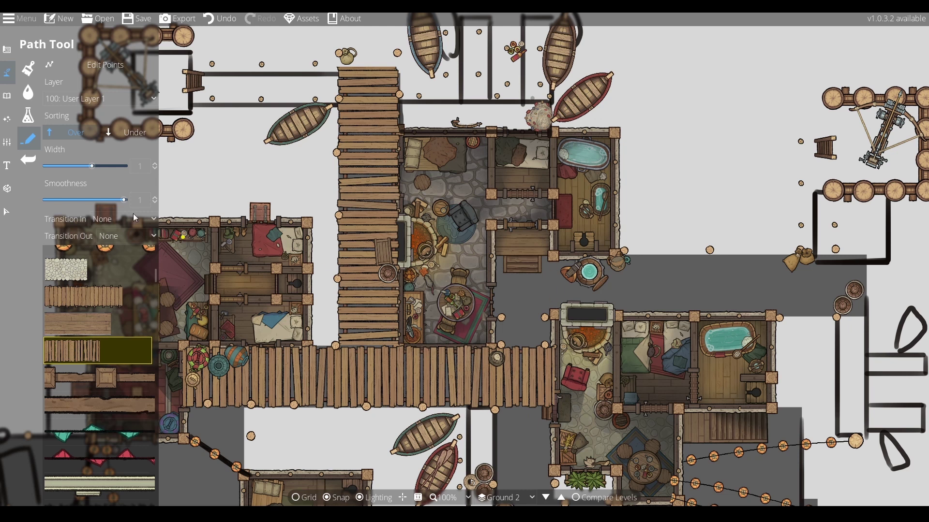
# Delete the vertical and horizontal plank paths beside and below the northern house.
pyautogui.click(14, 214)
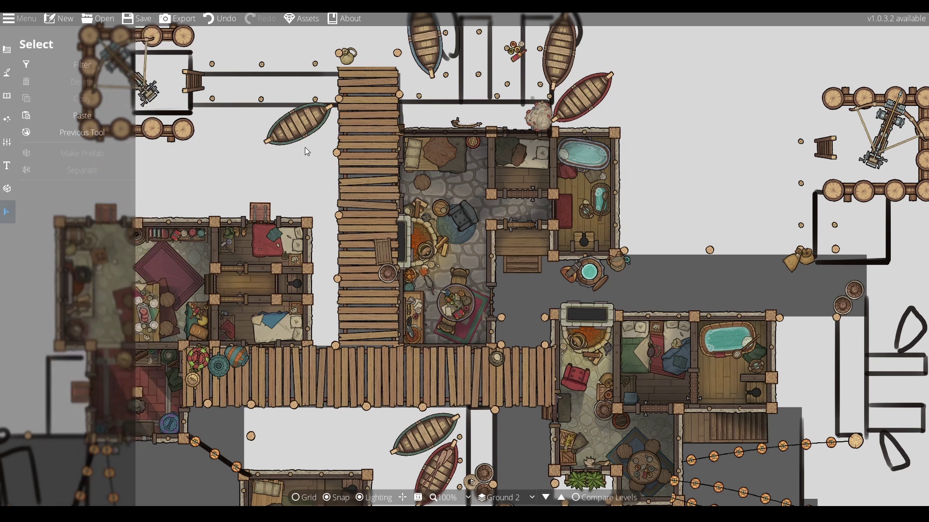
pyautogui.scroll(-1, 395, 152)
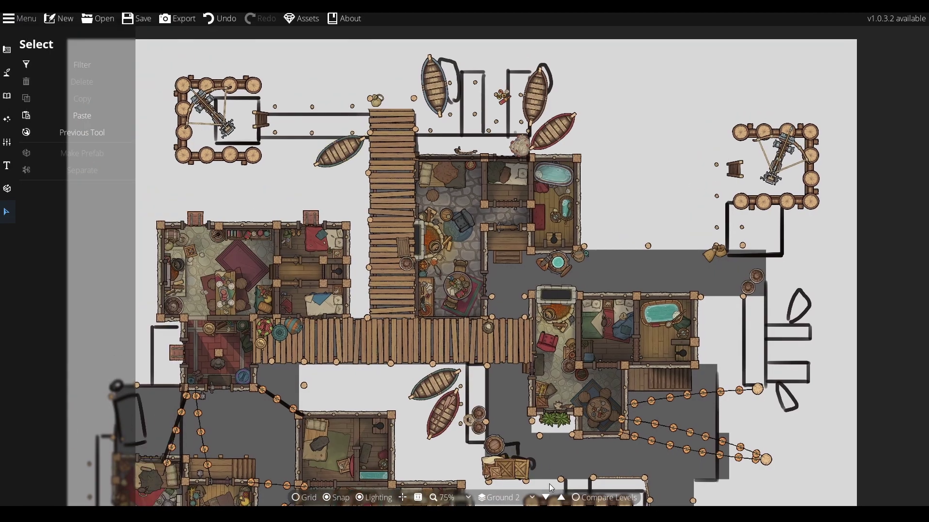
pyautogui.click(391, 261)
pyautogui.press('Delete')
pyautogui.click(400, 339)
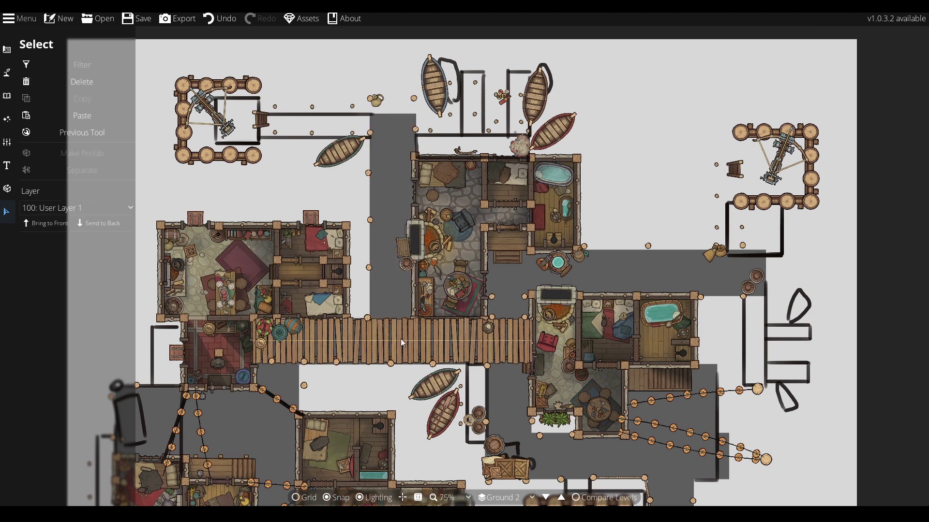
pyautogui.press('Delete')
# Switch to the Ground level and enable its terrain.
pyautogui.click(546, 498)
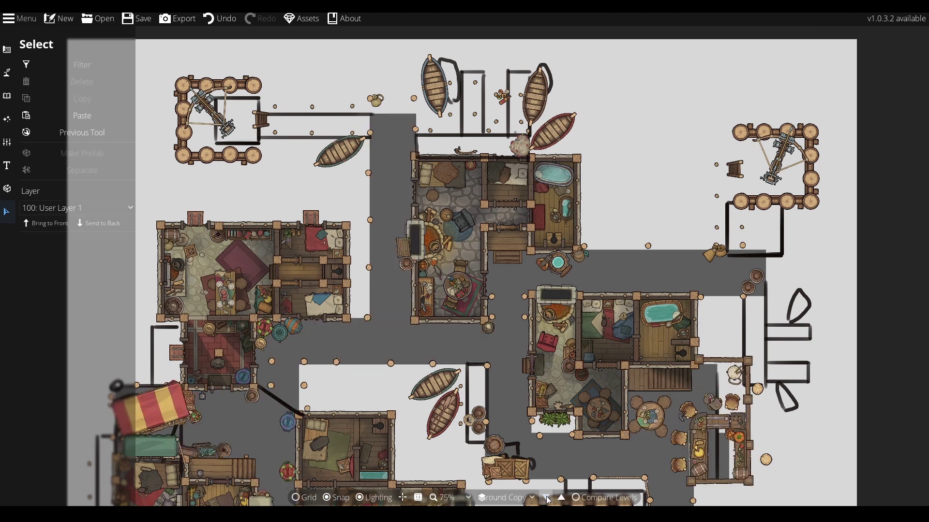
pyautogui.moveTo(610, 279); pyautogui.dragTo(556, 123)
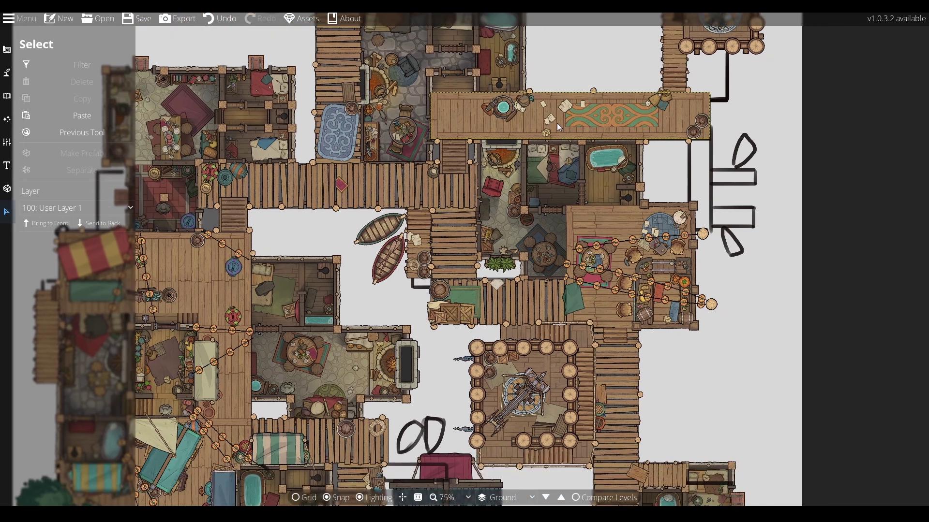
pyautogui.scroll(-1, 441, 260)
pyautogui.scroll(-2, 442, 261)
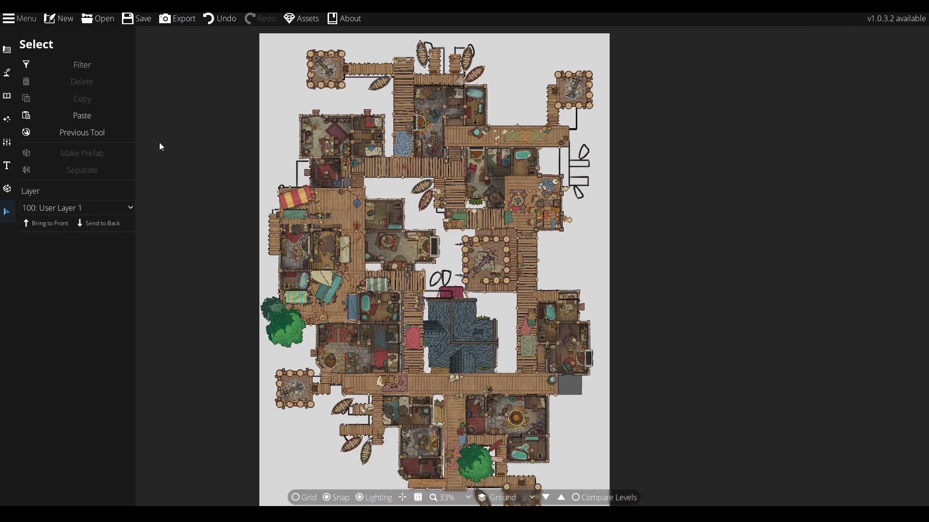
pyautogui.click(10, 141)
pyautogui.click(7, 73)
pyautogui.click(147, 64)
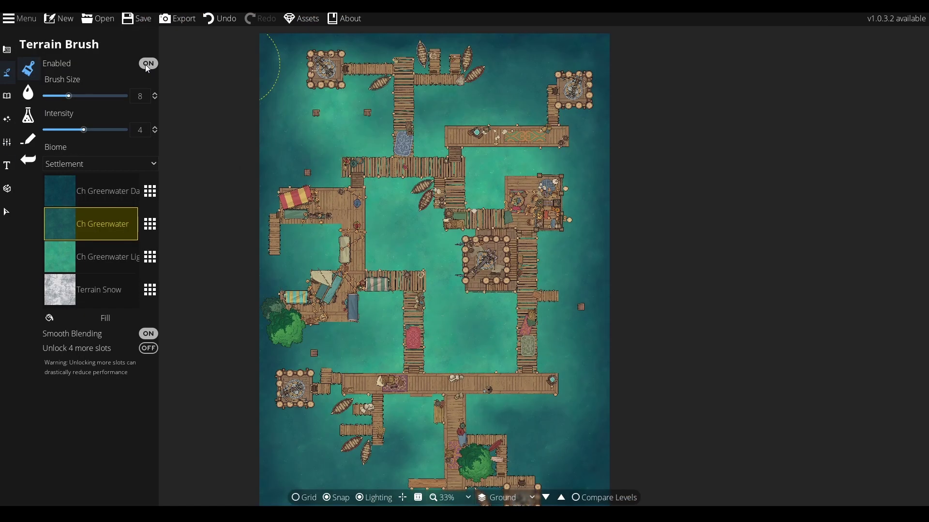
pyautogui.scroll(1, 327, 167)
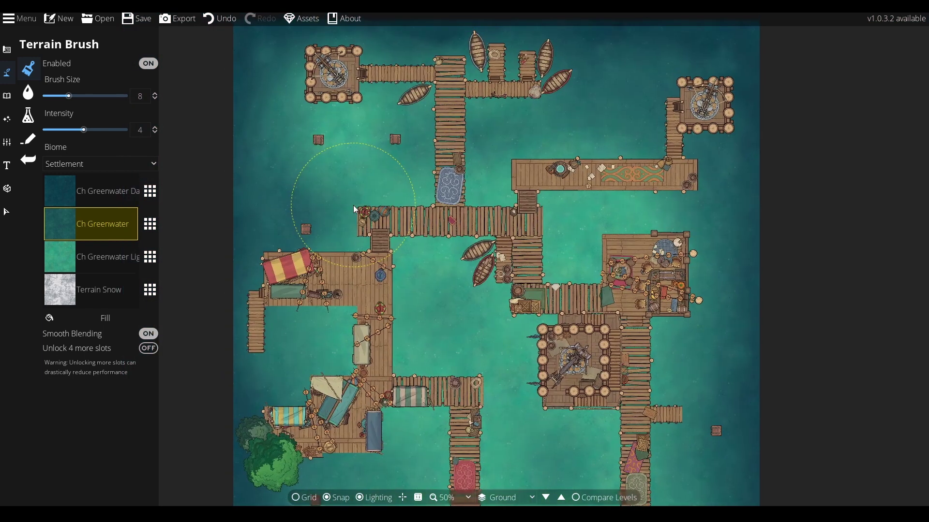
# Assign the darker and lighter Ch Greenwater Waves textures from CH - Buildings to the second and third terrain slots.
pyautogui.click(150, 256)
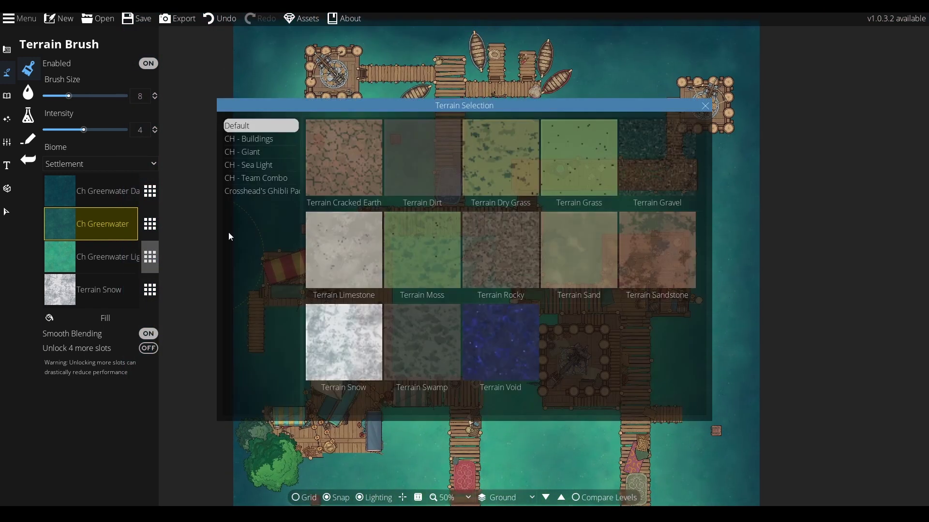
pyautogui.click(266, 138)
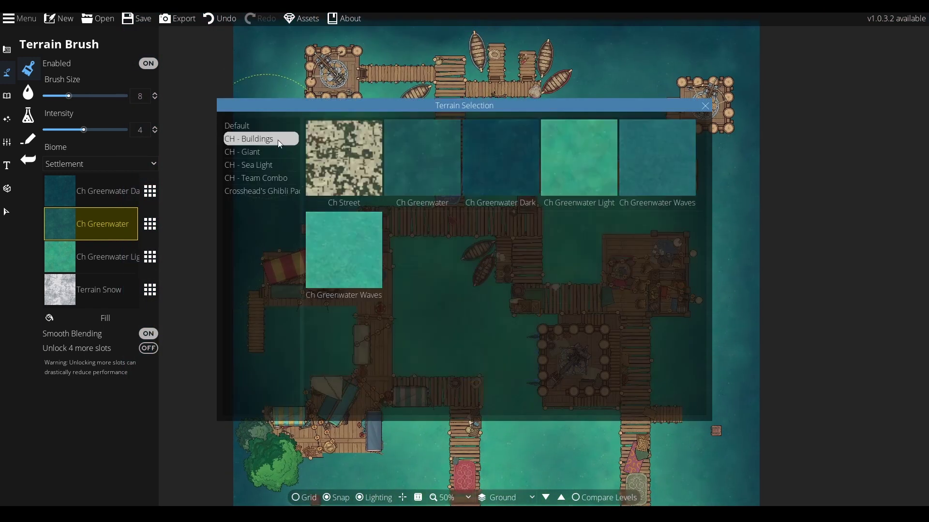
pyautogui.click(576, 160)
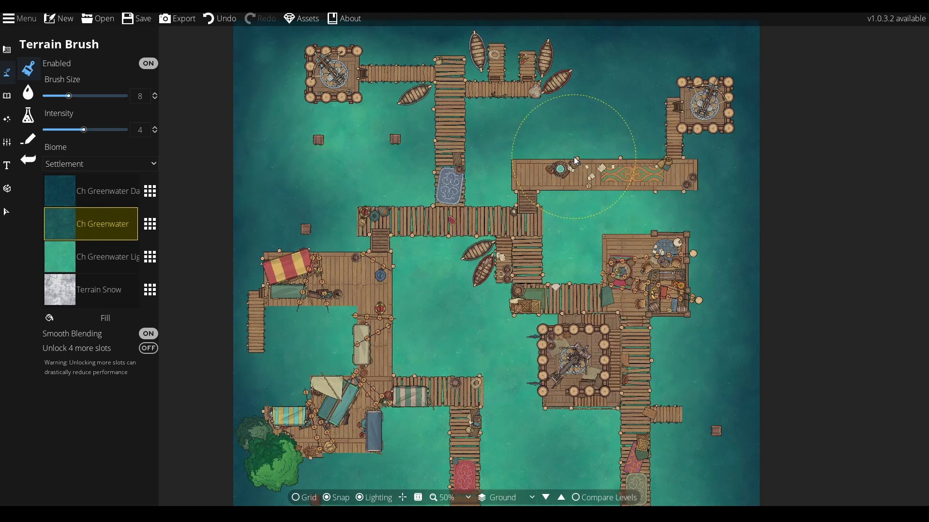
pyautogui.click(150, 225)
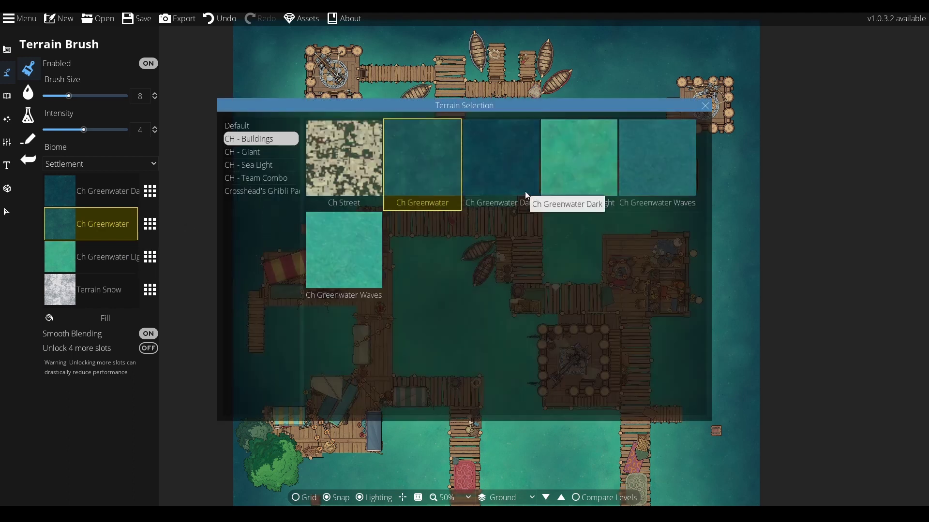
pyautogui.click(647, 175)
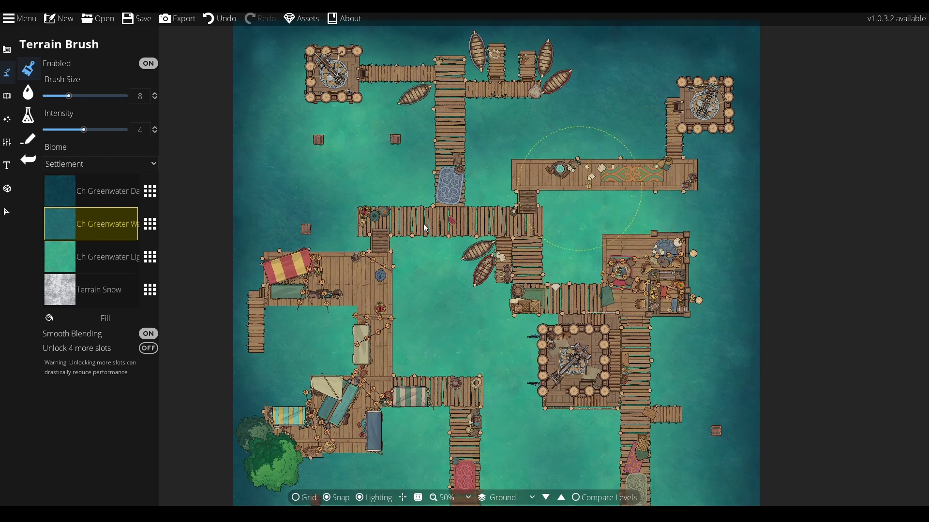
pyautogui.click(150, 258)
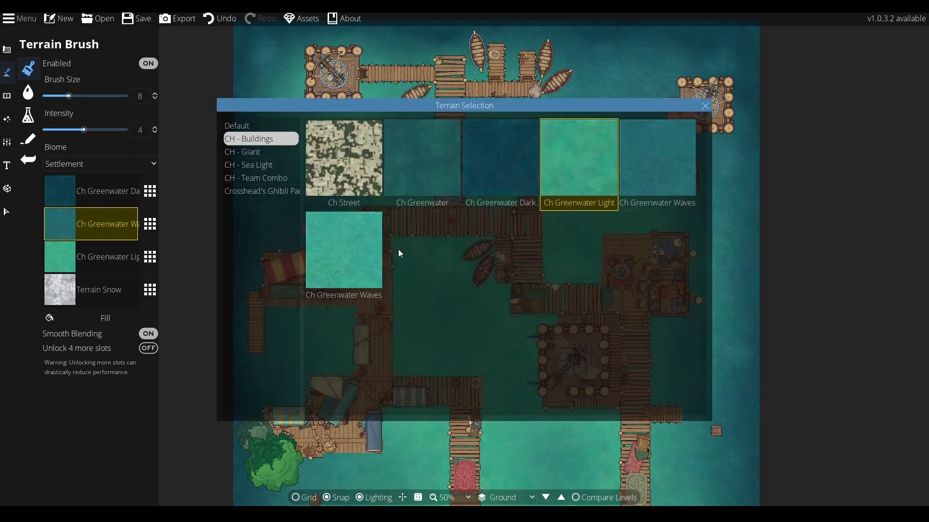
pyautogui.click(347, 254)
pyautogui.scroll(3, 439, 247)
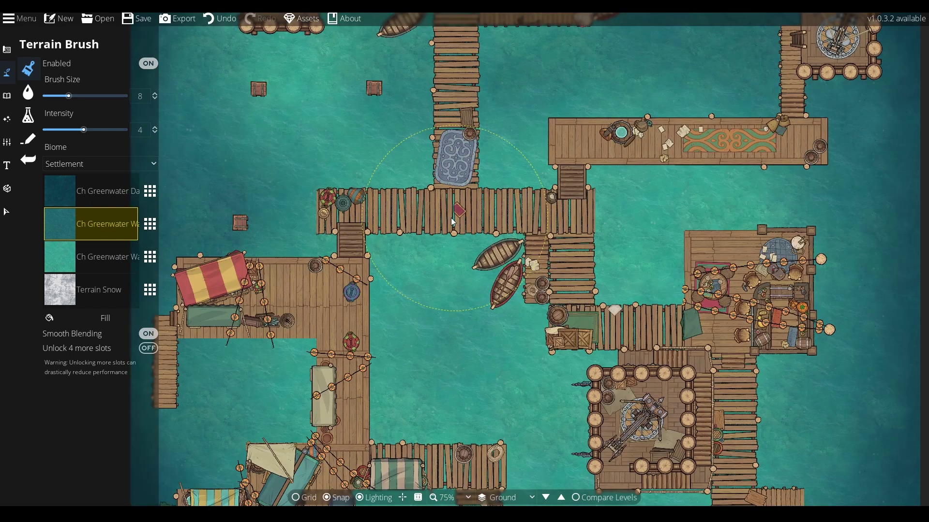
# Paint Ch Greenwater Dark over the water west and south of the northwestern catapult tower with the Terrain Brush.
pyautogui.press('Up')
pyautogui.press('Left')
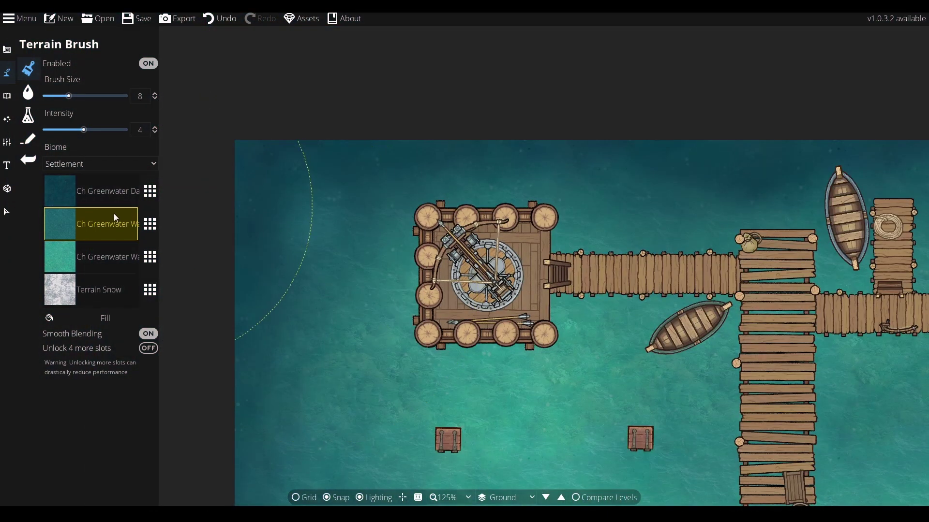
pyautogui.press('Down')
pyautogui.press('Right')
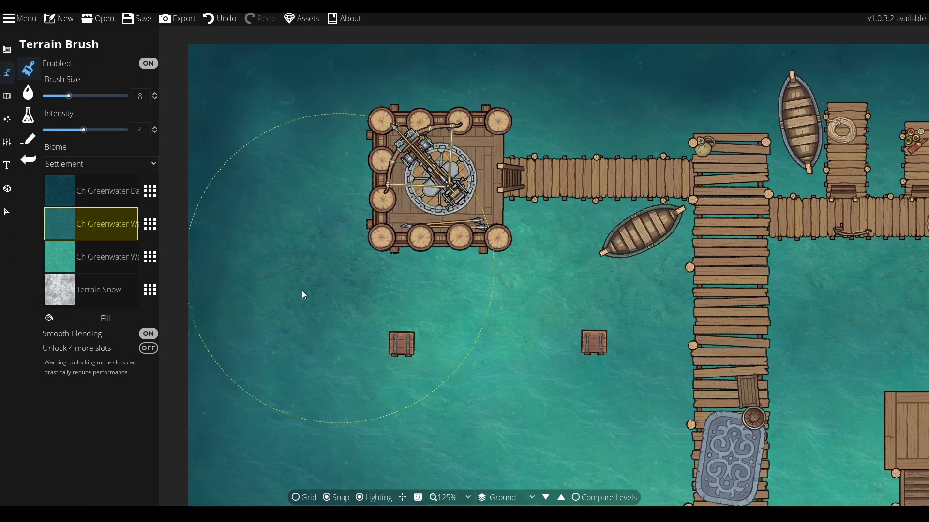
pyautogui.click(101, 183)
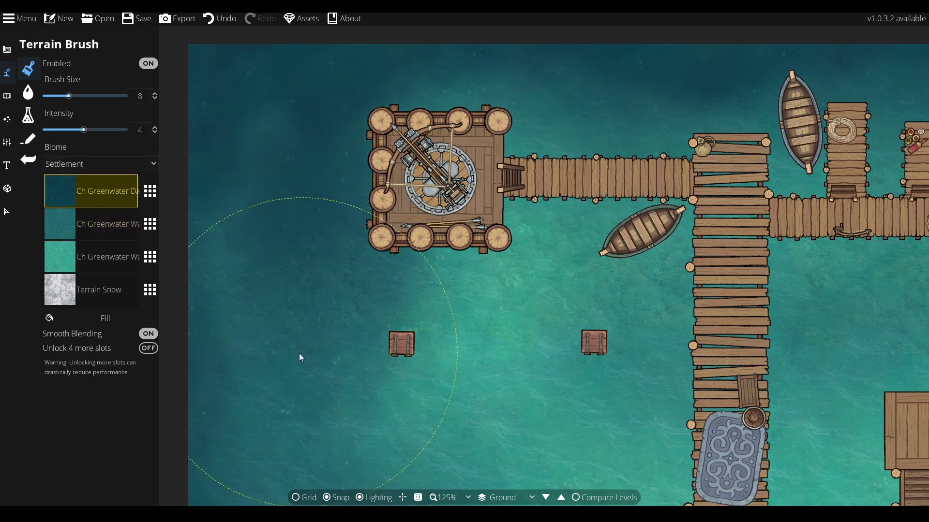
pyautogui.press('Down')
pyautogui.press('Right')
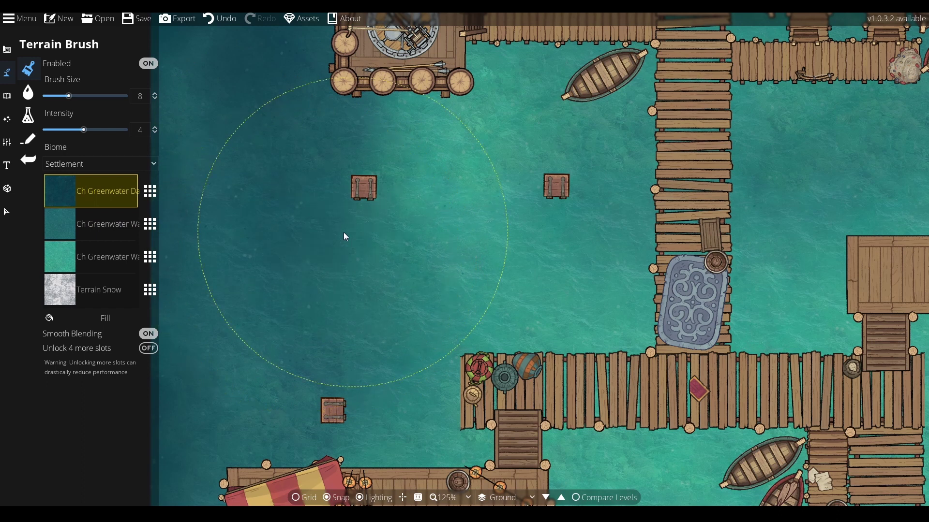
pyautogui.press('Up')
pyautogui.press('Left')
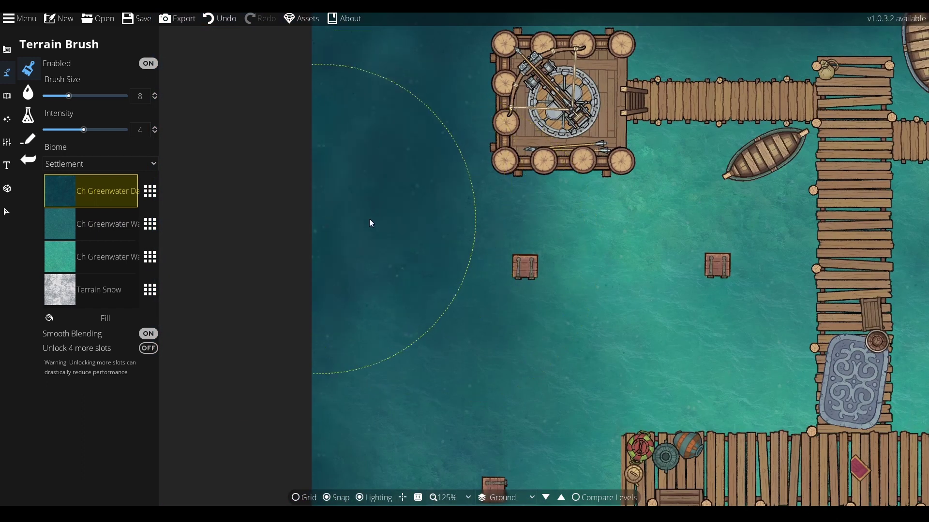
pyautogui.press('Right')
pyautogui.scroll(-5, 495, 199)
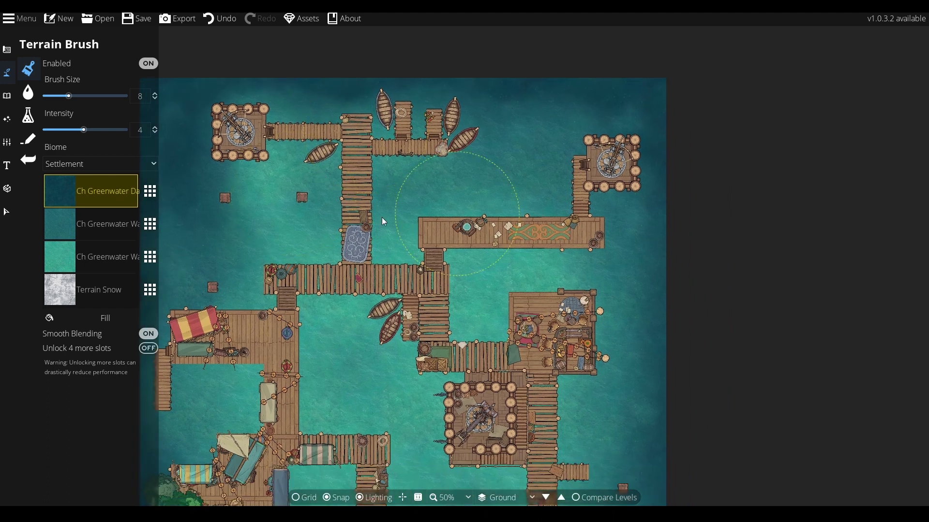
pyautogui.click(7, 213)
pyautogui.scroll(3, 331, 167)
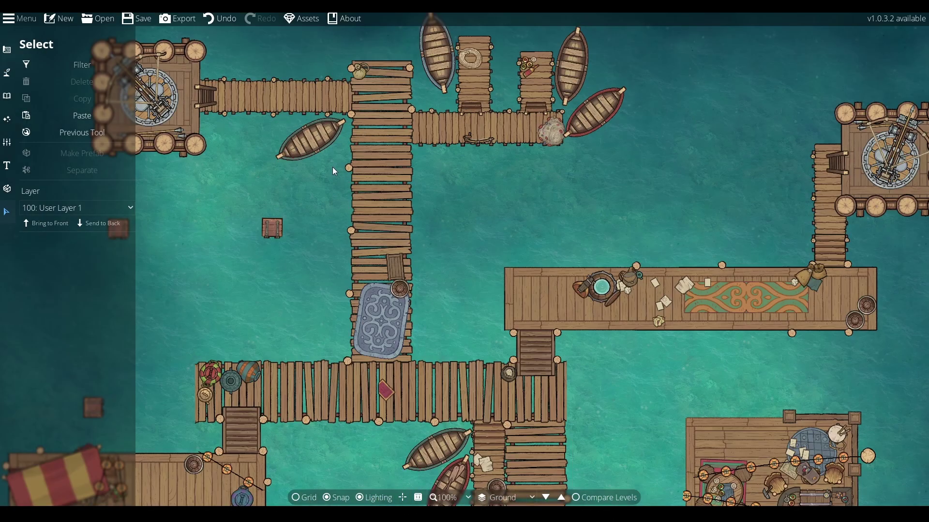
pyautogui.press('Left')
pyautogui.press('Down')
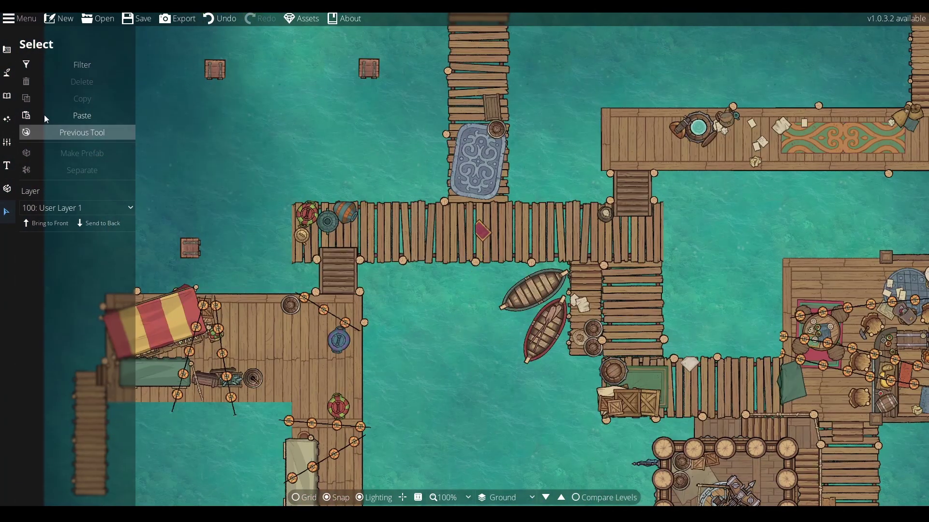
pyautogui.click(12, 141)
pyautogui.click(49, 114)
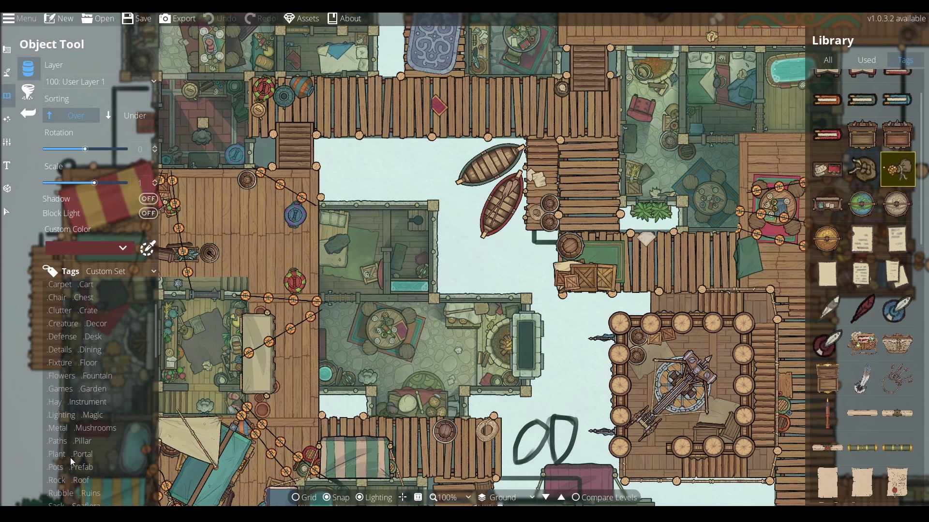
# Place the furnished house prefab with the fireplace, rotated 180 degrees, over the central western house on layer 700: Above Walls.
pyautogui.click(80, 468)
pyautogui.click(863, 452)
pyautogui.click(862, 486)
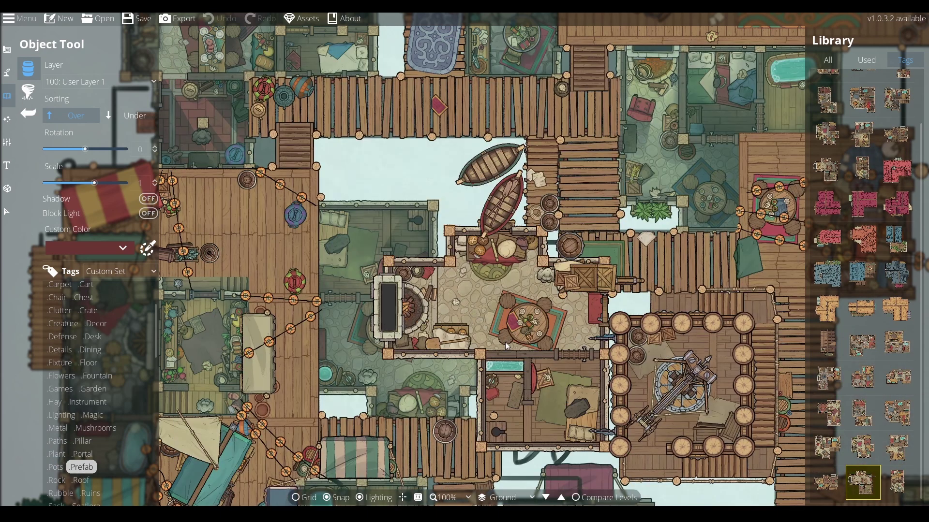
pyautogui.scroll(-9, 426, 322)
pyautogui.scroll(9, 426, 322)
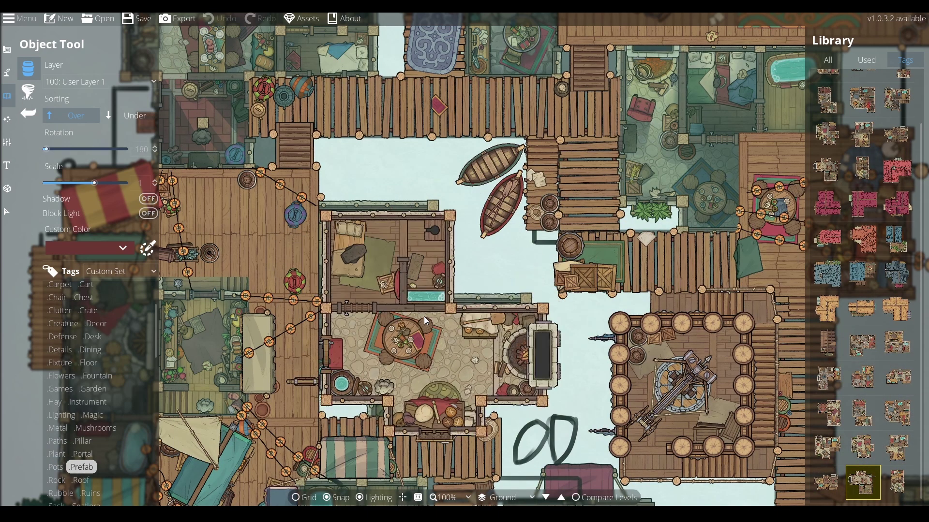
pyautogui.click(117, 82)
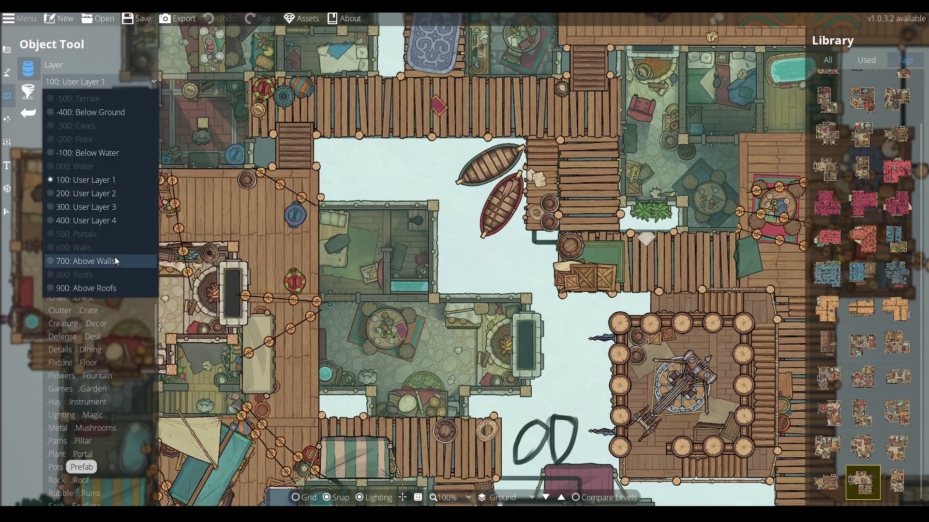
pyautogui.click(115, 260)
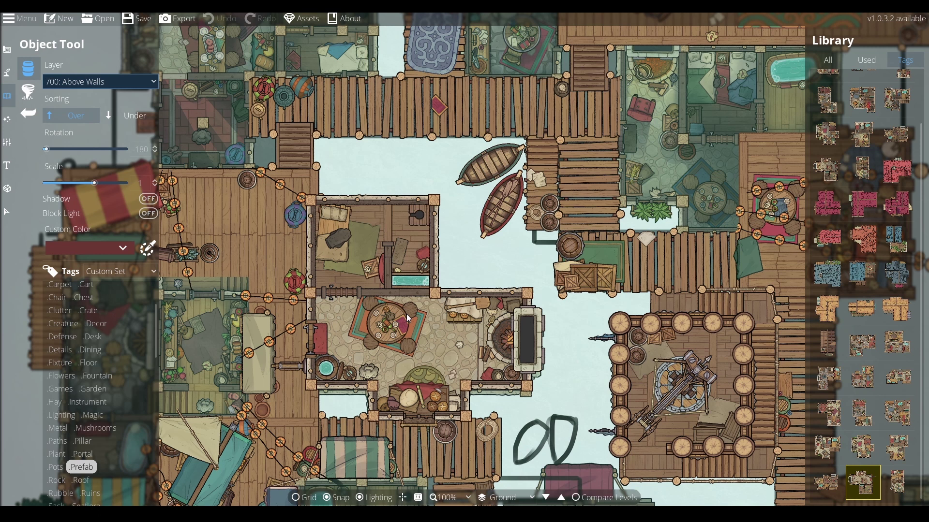
pyautogui.click(408, 317)
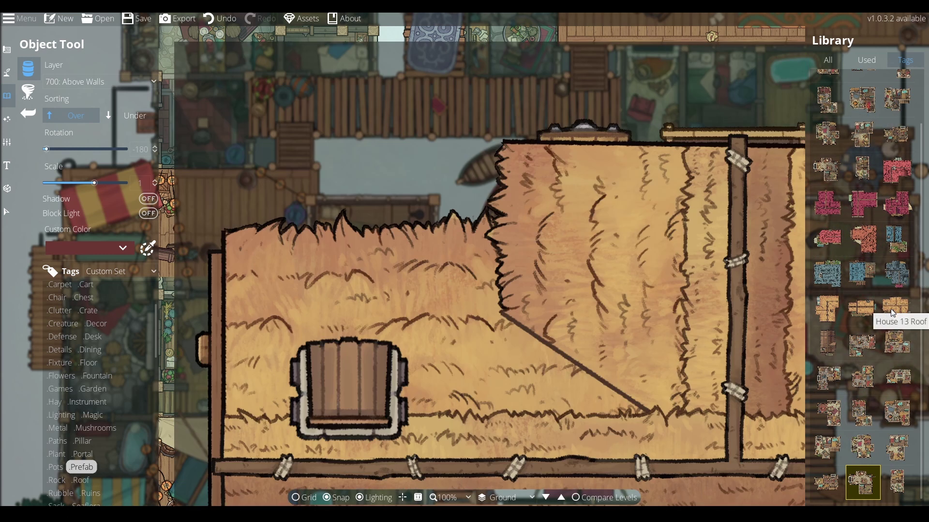
# Place the House 13 Roof prefab over the central western house.
pyautogui.click(893, 314)
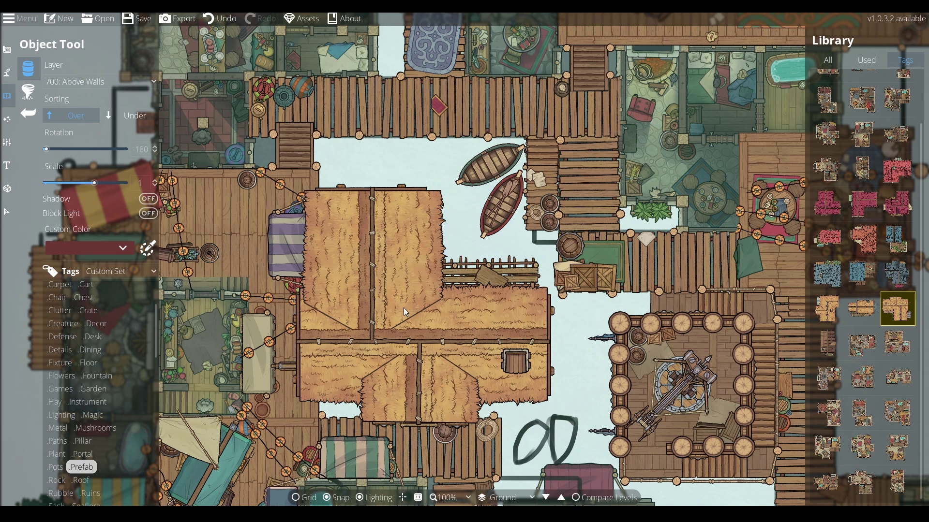
pyautogui.click(405, 312)
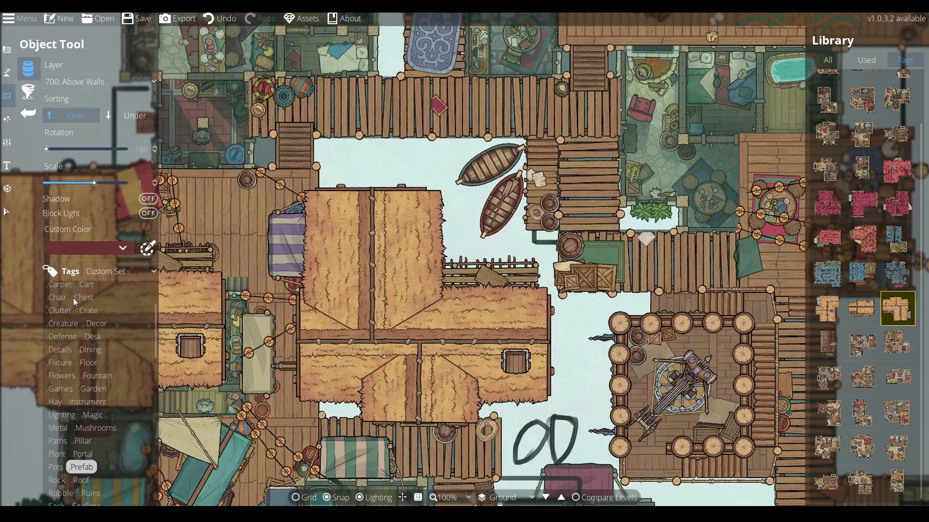
pyautogui.press('v')
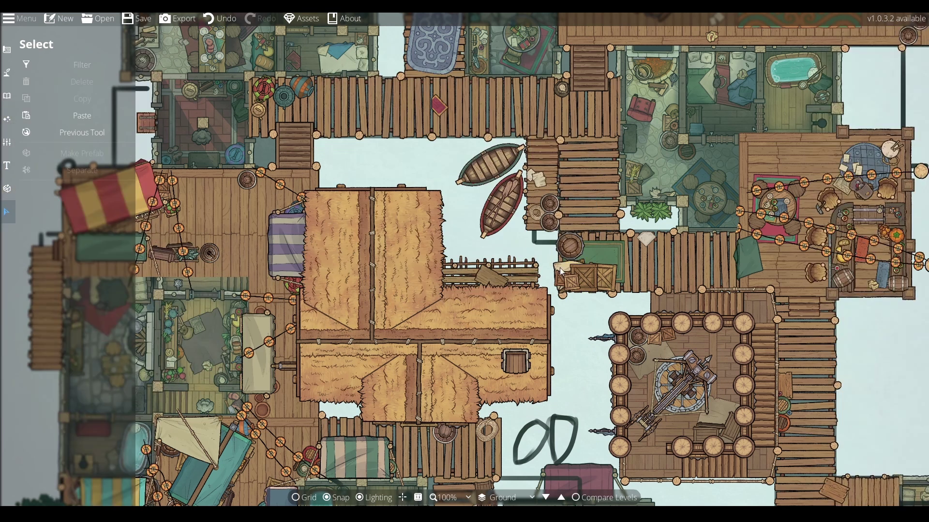
# Switch to the Ground Copy level and look over its market stalls, boats, catapult tower and tavern furniture.
pyautogui.click(465, 293)
pyautogui.scroll(-3, 426, 263)
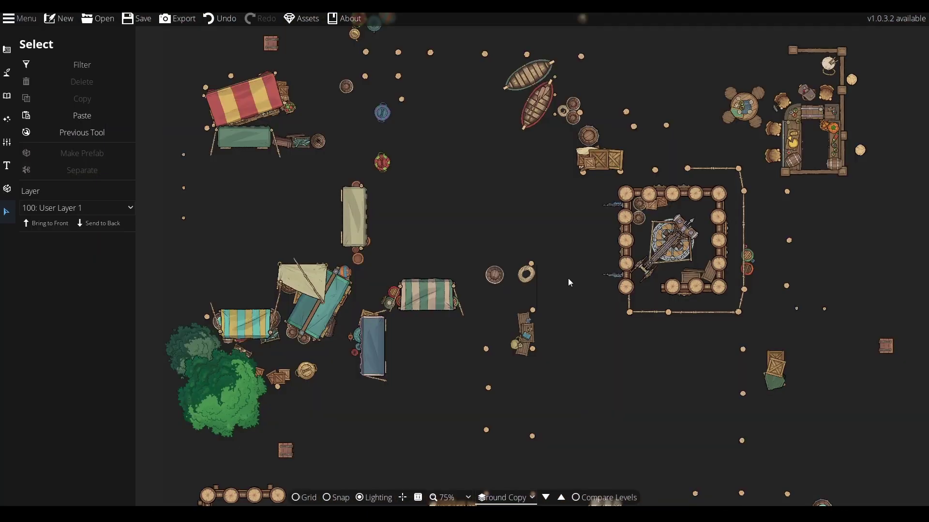
pyautogui.moveTo(530, 250); pyautogui.dragTo(455, 380)
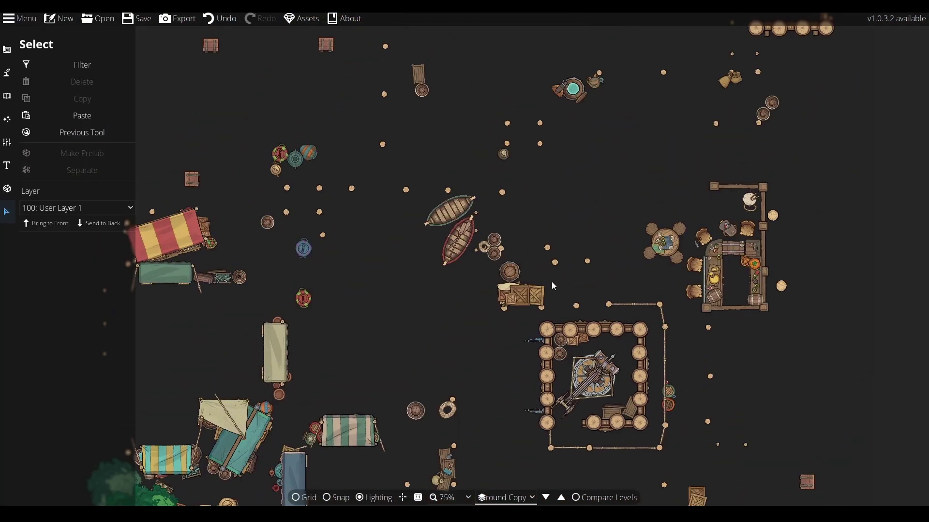
pyautogui.moveTo(578, 393); pyautogui.dragTo(502, 125)
pyautogui.moveTo(516, 302); pyautogui.dragTo(376, 379)
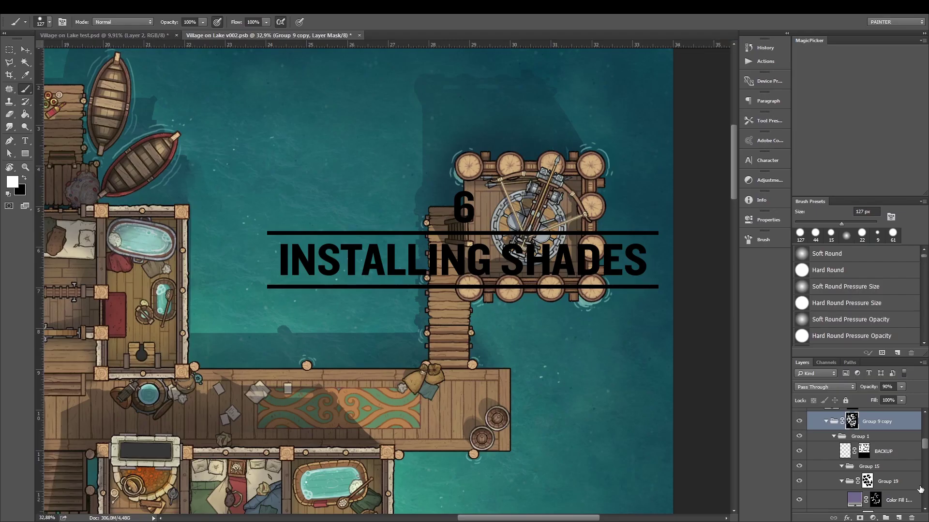
# In Photoshop, load the walls layer's outline as a selection and invert it for masking the Group 9 copy shadows.
pyautogui.moveTo(925, 448); pyautogui.dragTo(925, 426)
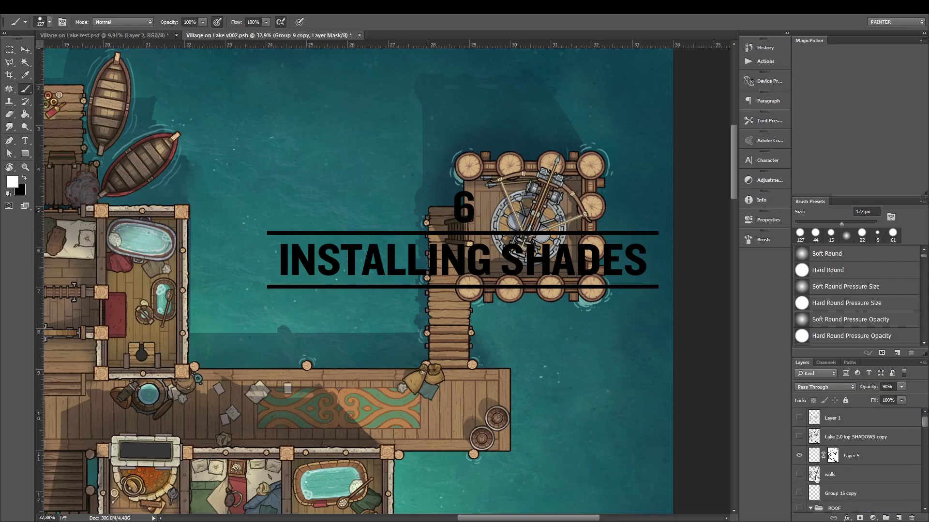
pyautogui.keyDown('ctrl'); pyautogui.click(815, 476); pyautogui.keyUp('ctrl')
pyautogui.moveTo(924, 424); pyautogui.dragTo(926, 441)
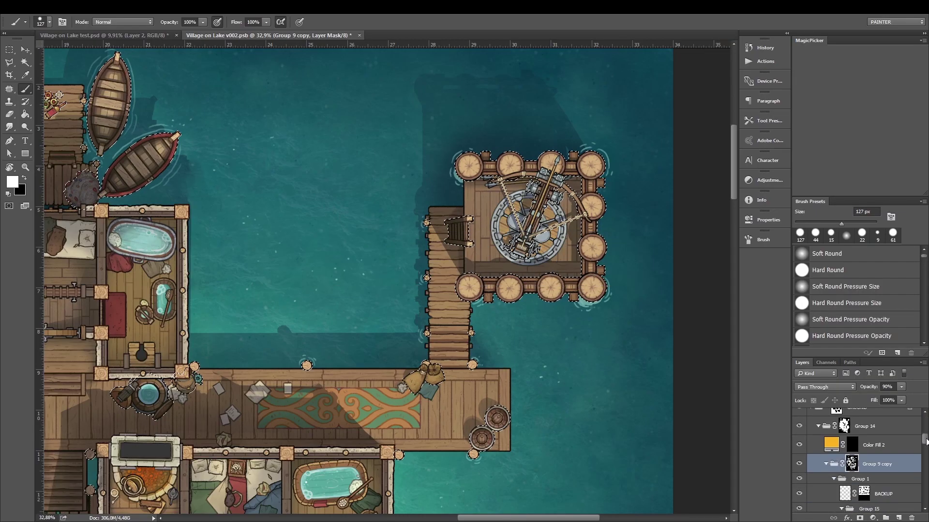
pyautogui.scroll(2, 876, 423)
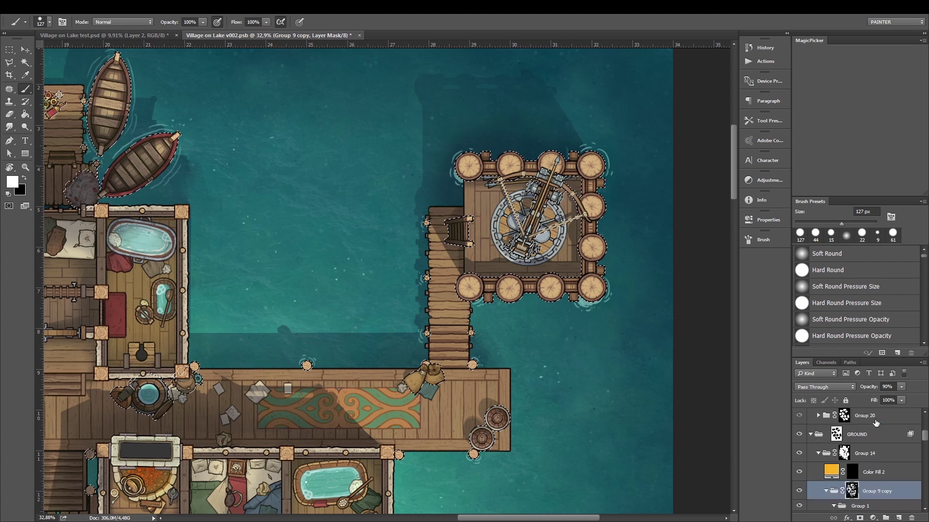
pyautogui.scroll(1, 871, 435)
pyautogui.scroll(-2, 852, 477)
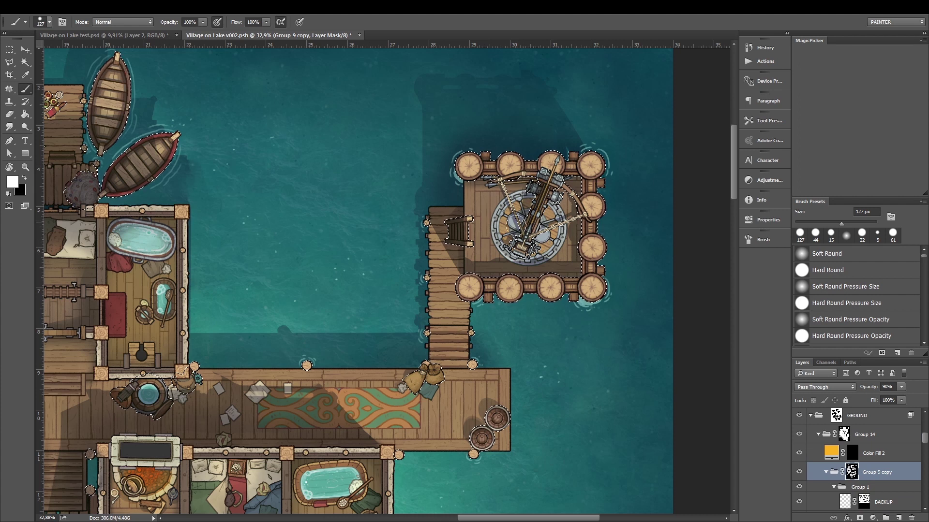
pyautogui.click(125, 6)
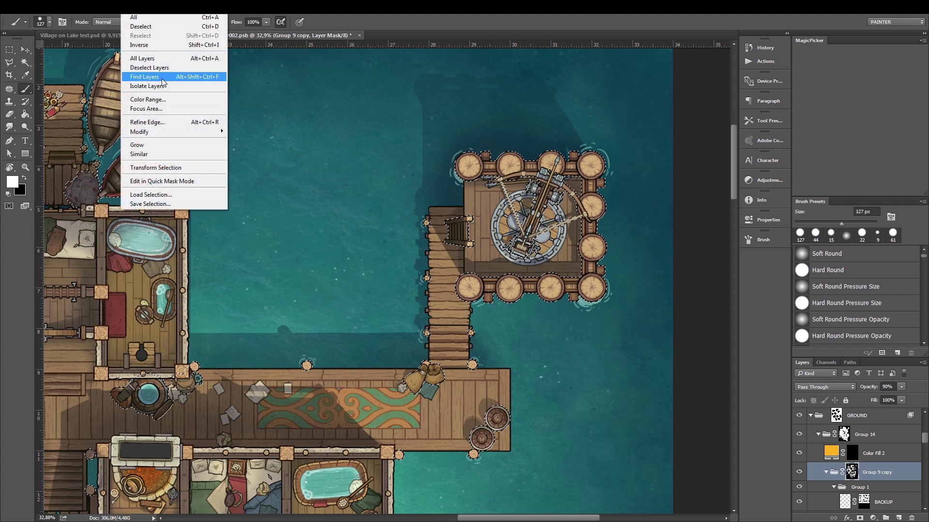
pyautogui.click(145, 48)
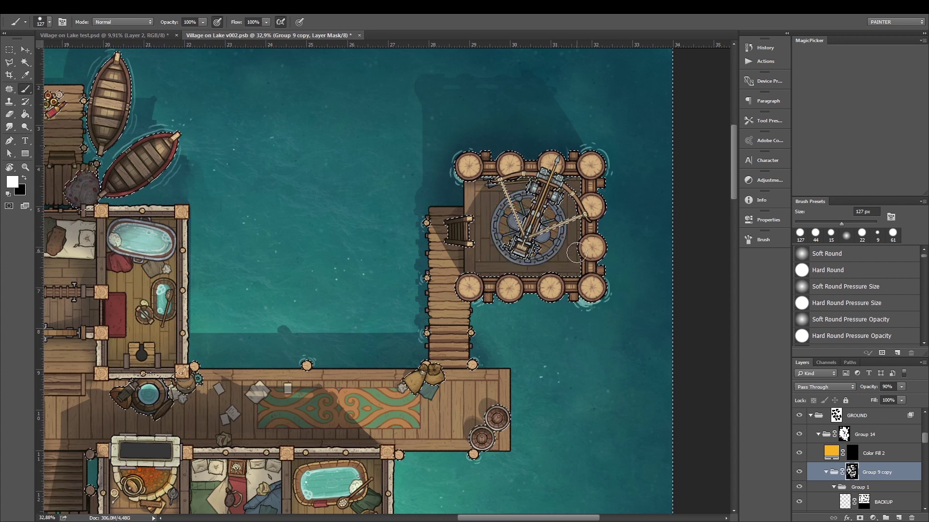
# Reselect the inverted area and examine how its edges follow the posts, walls, furniture and terrace across the village.
pyautogui.hotkey('ctrl', 'd')
pyautogui.hotkey('ctrl', 'shift', 'd')
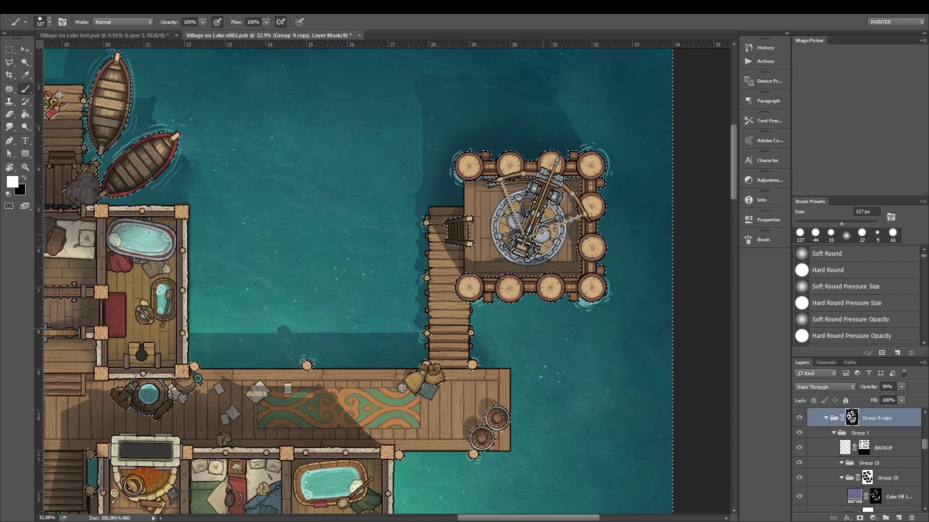
pyautogui.moveTo(481, 307); pyautogui.dragTo(507, 266)
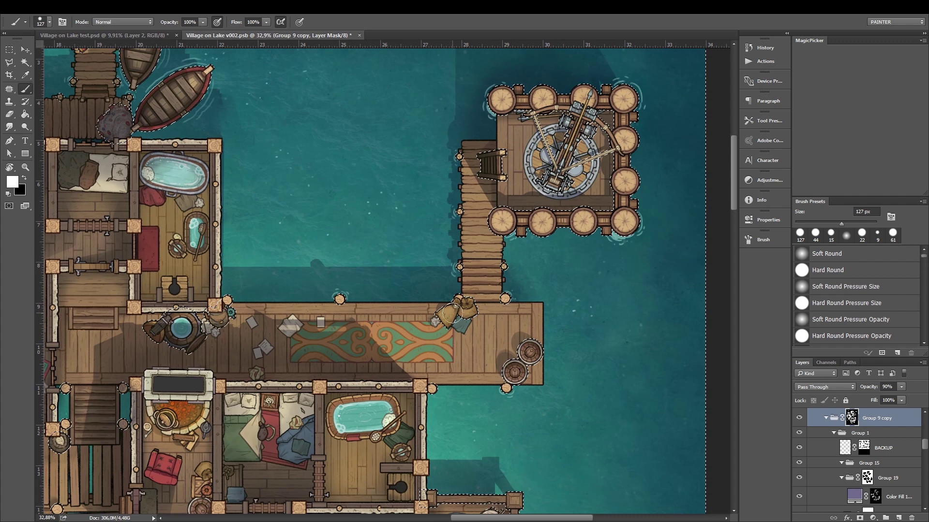
pyautogui.moveTo(403, 300); pyautogui.dragTo(548, 264)
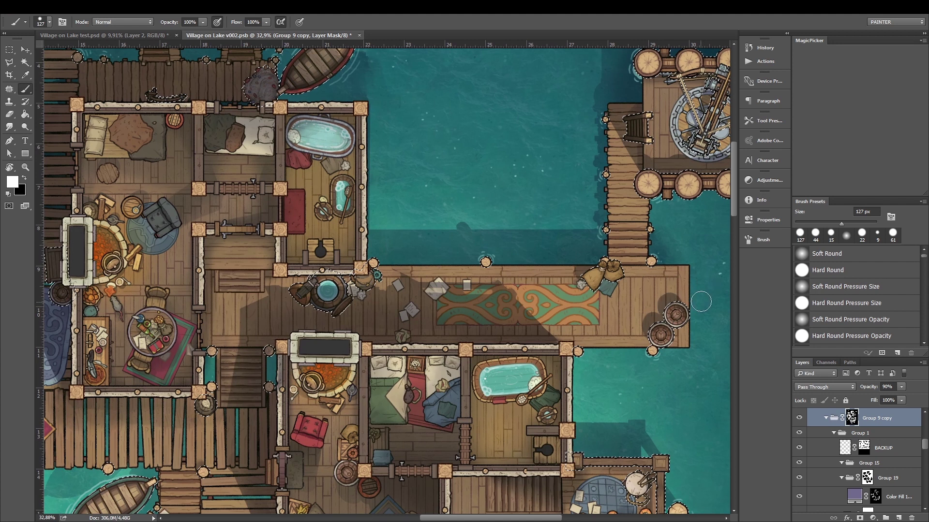
pyautogui.moveTo(567, 375); pyautogui.dragTo(596, 206)
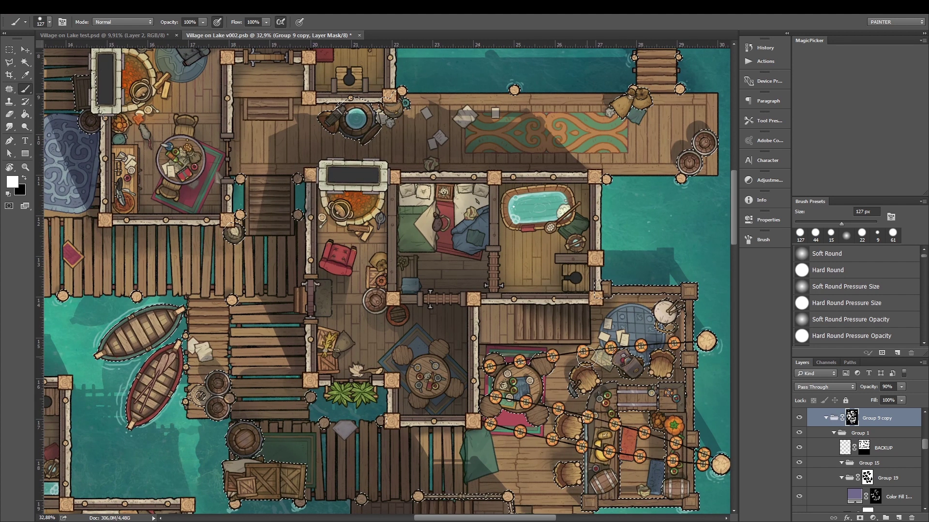
pyautogui.moveTo(536, 154); pyautogui.dragTo(405, 289)
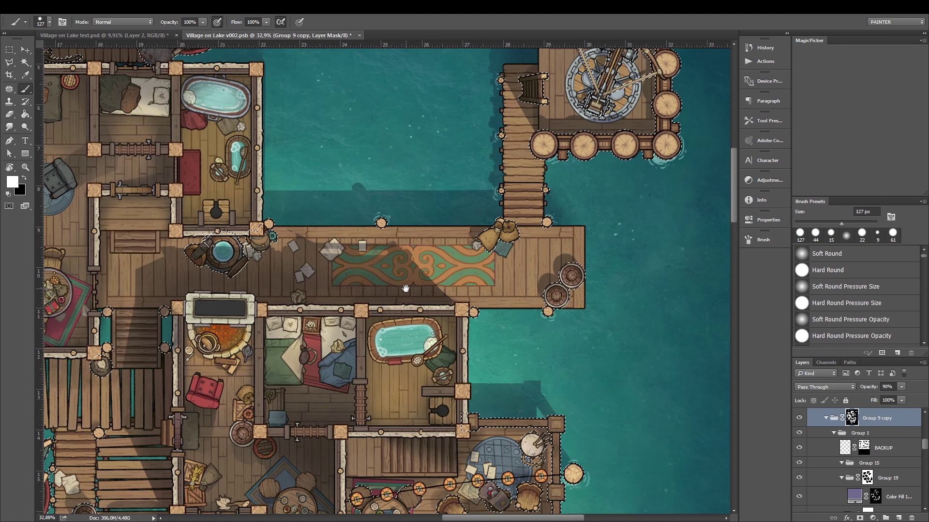
pyautogui.hotkey('ctrl', 'h')
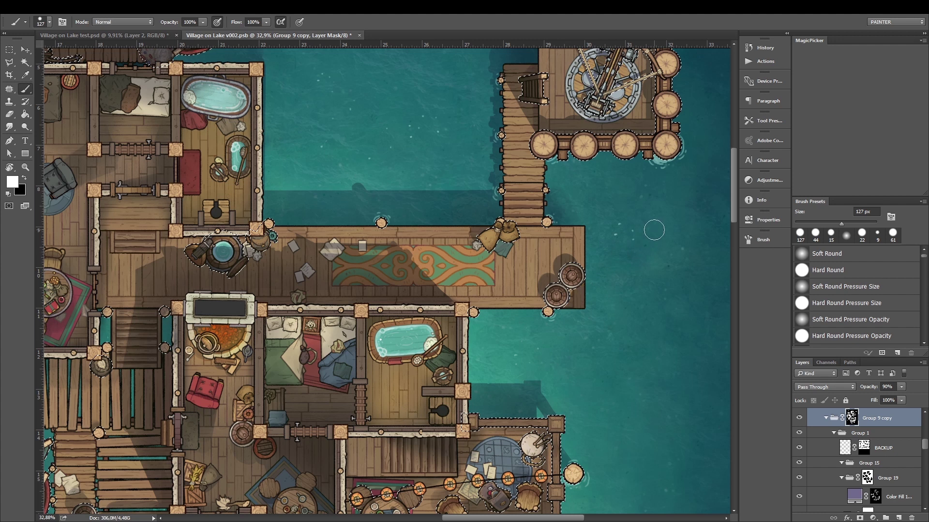
pyautogui.scroll(1, 873, 415)
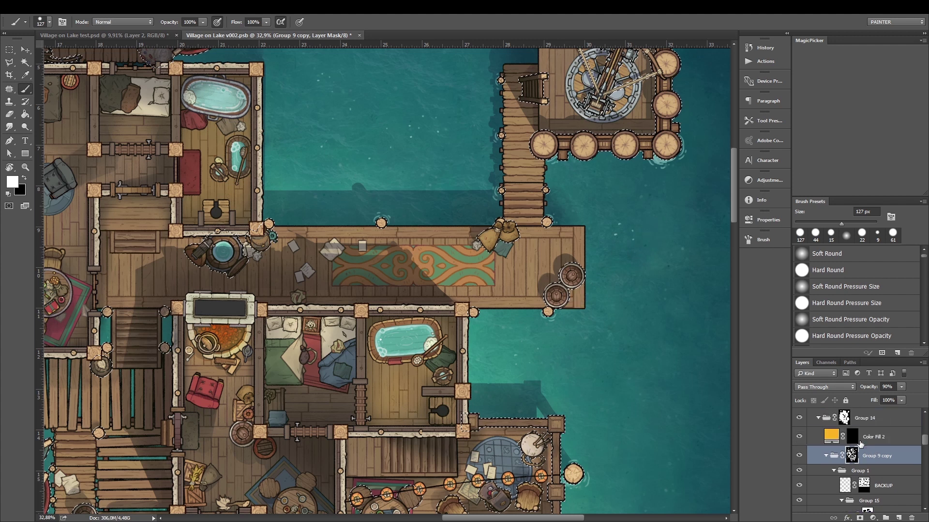
# Load the Group 14 mask and the Group 20 roof mask as selections, and expand the Group 20 roof group.
pyautogui.keyDown('ctrl'); pyautogui.click(844, 419); pyautogui.keyUp('ctrl')
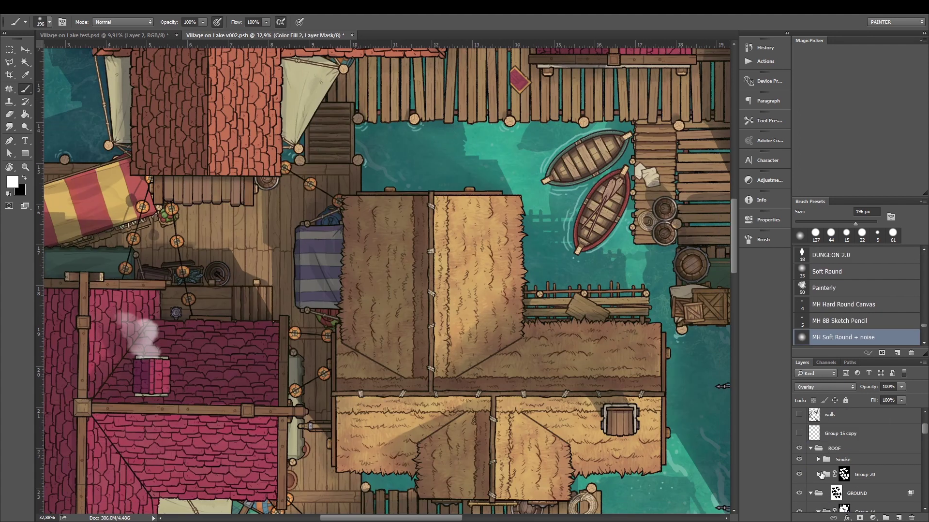
pyautogui.keyDown('ctrl'); pyautogui.click(844, 475); pyautogui.keyUp('ctrl')
pyautogui.click(818, 474)
pyautogui.scroll(-2, 840, 462)
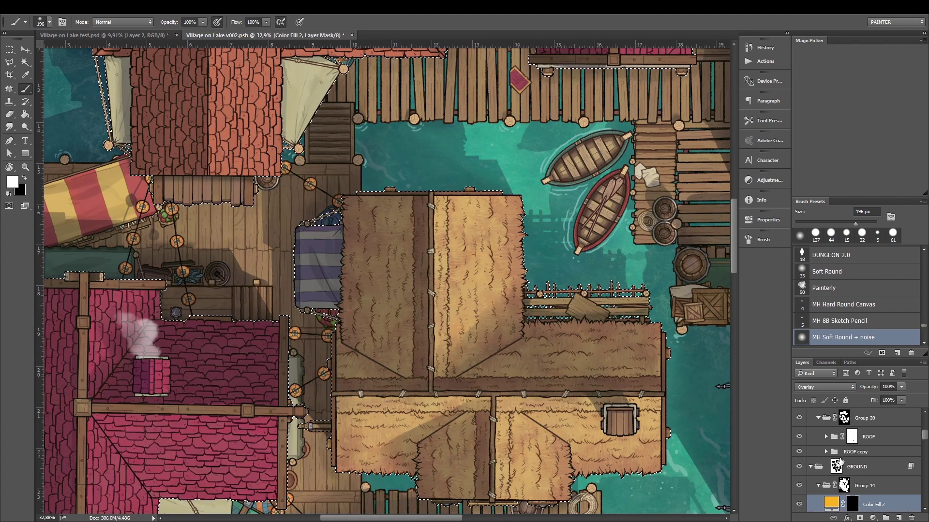
pyautogui.scroll(-5, 851, 463)
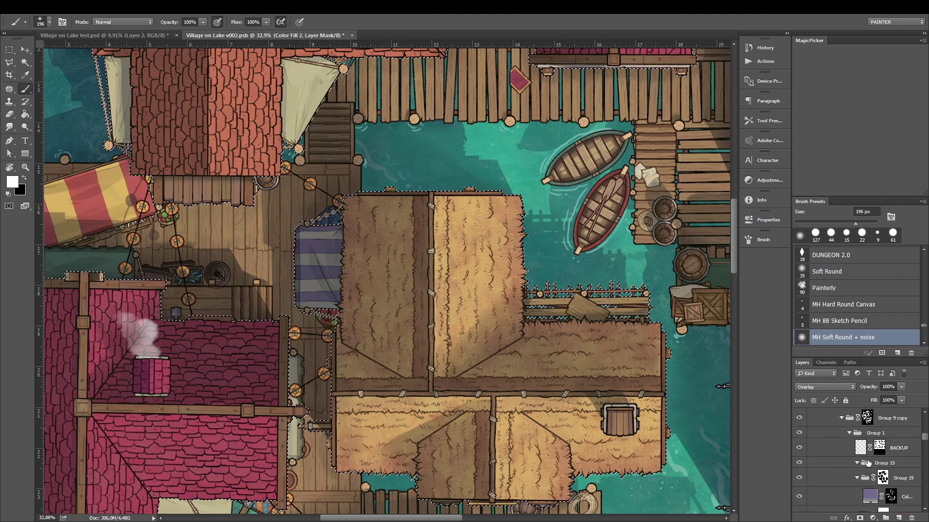
pyautogui.scroll(1, 868, 463)
# Clear the selection and try painting a shadow over the thatched roof's lit slope on the roof's Group 9 copy mask.
pyautogui.click(869, 438)
pyautogui.hotkey('ctrl', 'd')
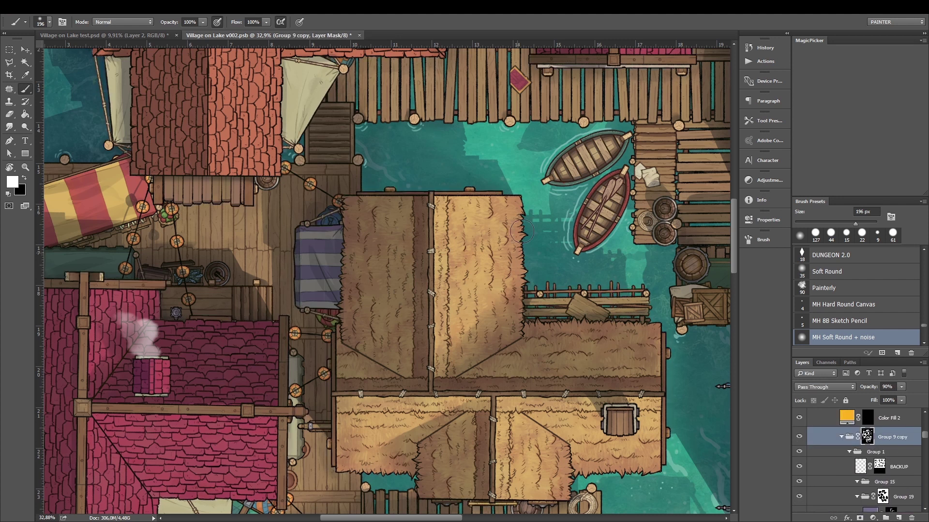
pyautogui.moveTo(522, 232)
pyautogui.mouseDown()
pyautogui.moveTo(513, 261)
pyautogui.moveTo(528, 188)
pyautogui.moveTo(510, 251)
pyautogui.moveTo(478, 171)
pyautogui.moveTo(456, 176)
pyautogui.moveTo(501, 199)
pyautogui.moveTo(543, 245)
pyautogui.mouseUp()
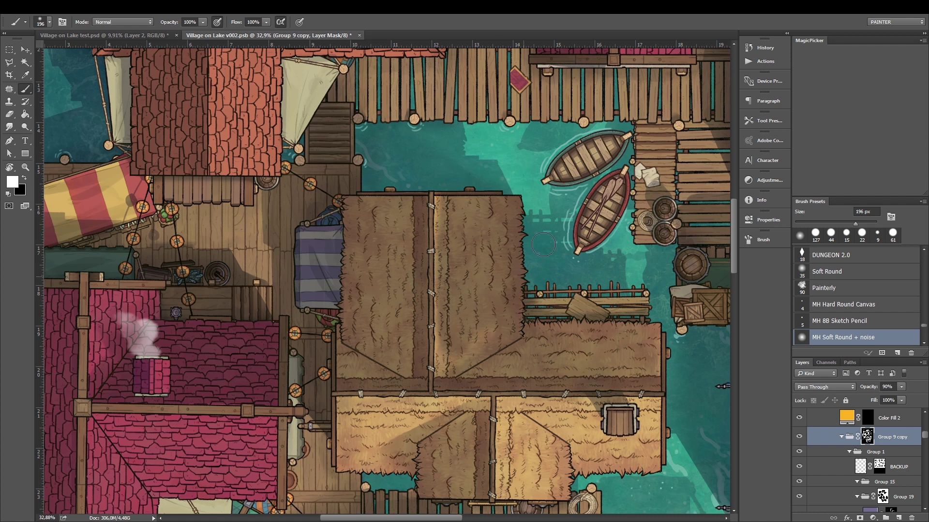
pyautogui.hotkey('ctrl', 'z')
pyautogui.moveTo(595, 312); pyautogui.dragTo(522, 319)
# Try painting on the Group 20 mask beside the thatched roof and the blue roof, undoing the strokes.
pyautogui.scroll(5, 851, 471)
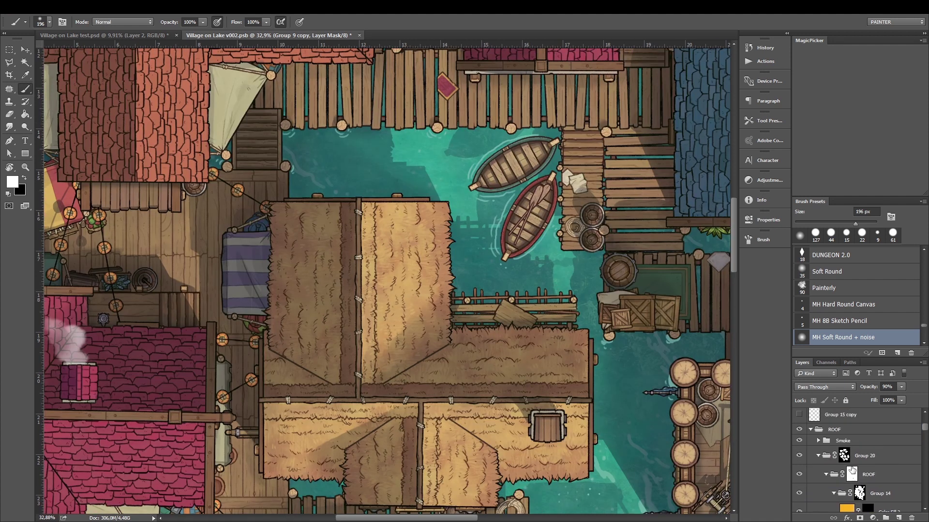
pyautogui.click(844, 456)
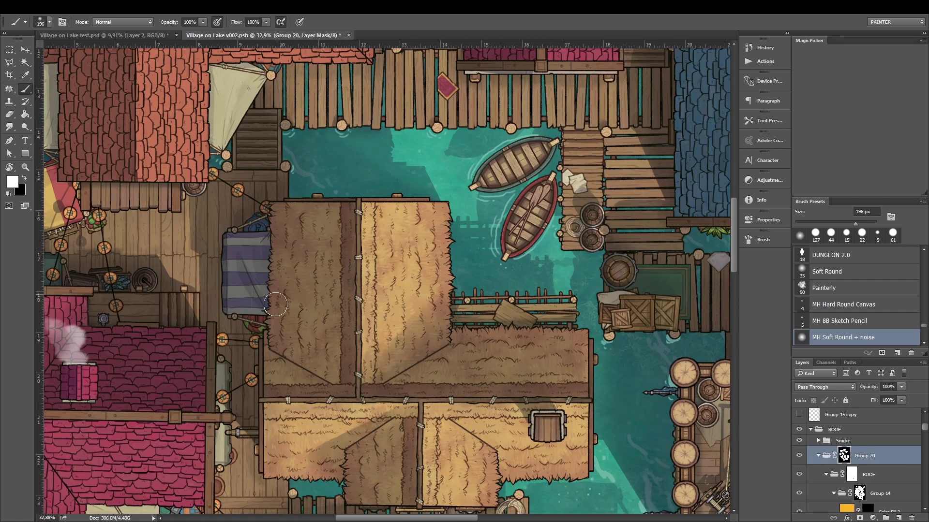
pyautogui.moveTo(249, 285); pyautogui.dragTo(245, 395)
pyautogui.hotkey('ctrl', 'z')
pyautogui.moveTo(694, 97)
pyautogui.mouseDown()
pyautogui.moveTo(443, 212)
pyautogui.moveTo(425, 237)
pyautogui.moveTo(368, 184)
pyautogui.moveTo(360, 160)
pyautogui.moveTo(421, 114)
pyautogui.mouseUp()
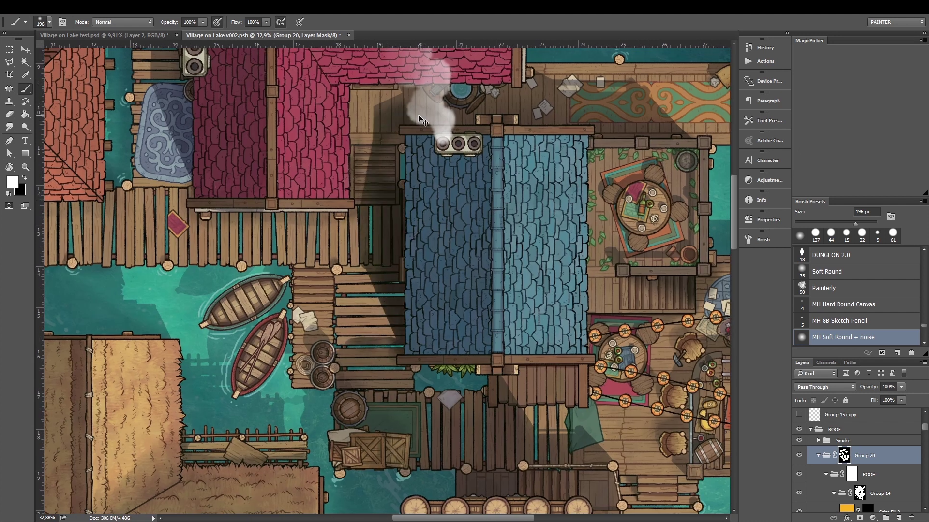
pyautogui.hotkey('ctrl', 'z')
# Try painting a shadow on the blue roof's lighter slope on the Group 9 copy mask, and clear the selection.
pyautogui.click(859, 493)
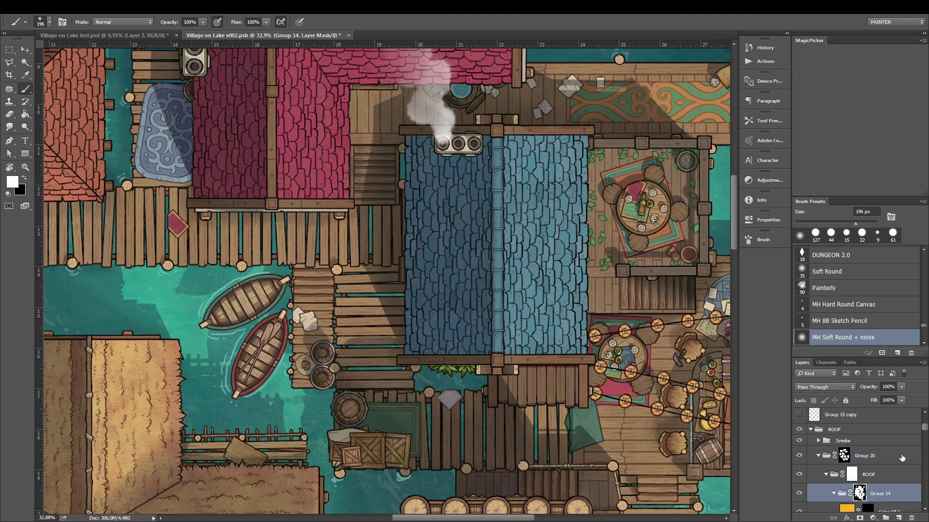
pyautogui.scroll(-4, 902, 458)
pyautogui.click(868, 457)
pyautogui.moveTo(532, 218); pyautogui.dragTo(563, 344)
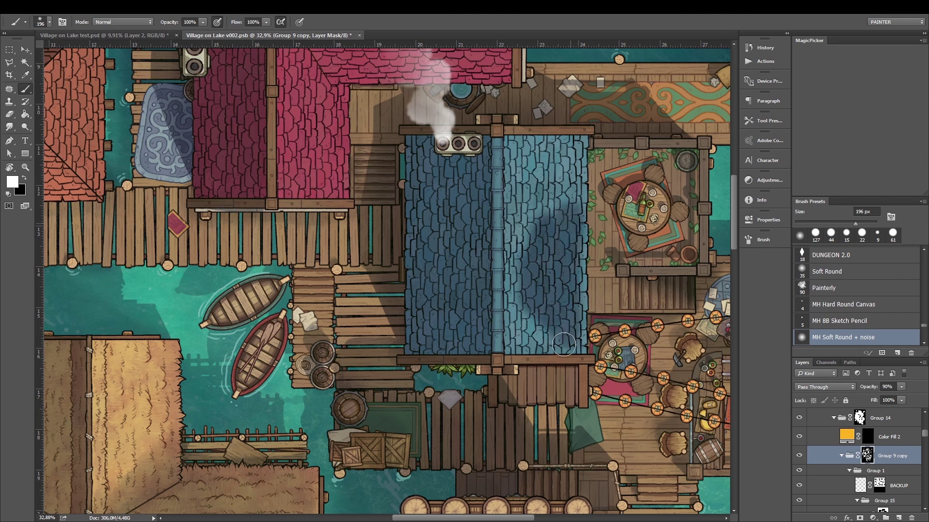
pyautogui.hotkey('ctrl', 'z')
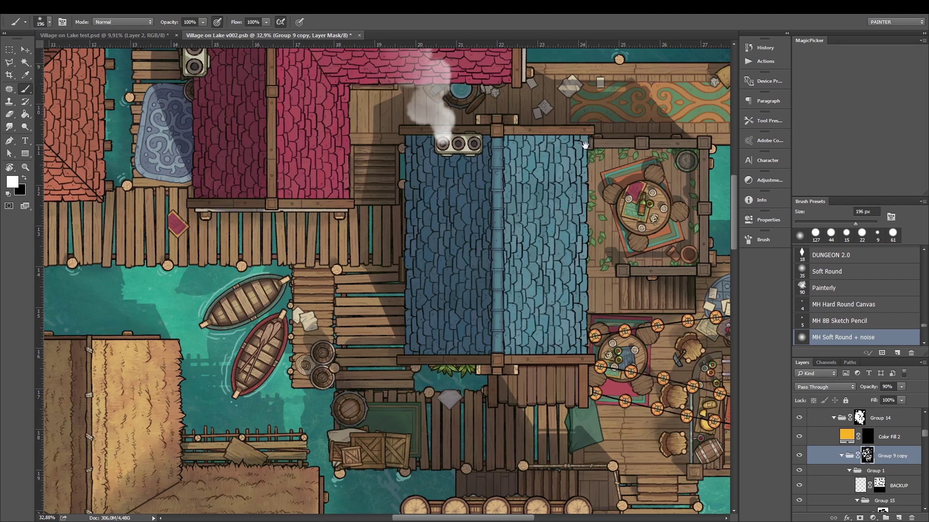
pyautogui.moveTo(585, 145); pyautogui.dragTo(418, 251)
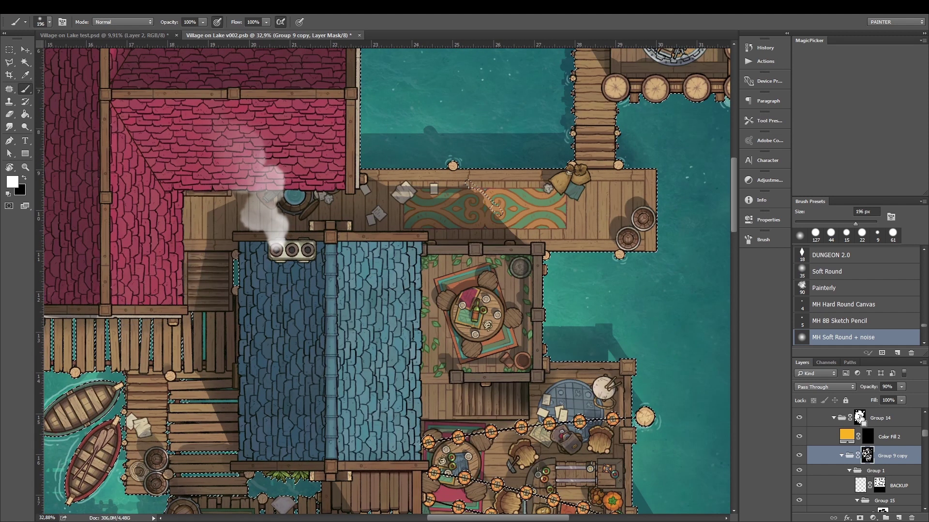
pyautogui.hotkey('ctrl', 'd')
# Try red, grey-blue and blue #505aa7 as the roof shadow tint in the Color Fill 1 layer, and return to the Brush tool.
pyautogui.scroll(2, 825, 412)
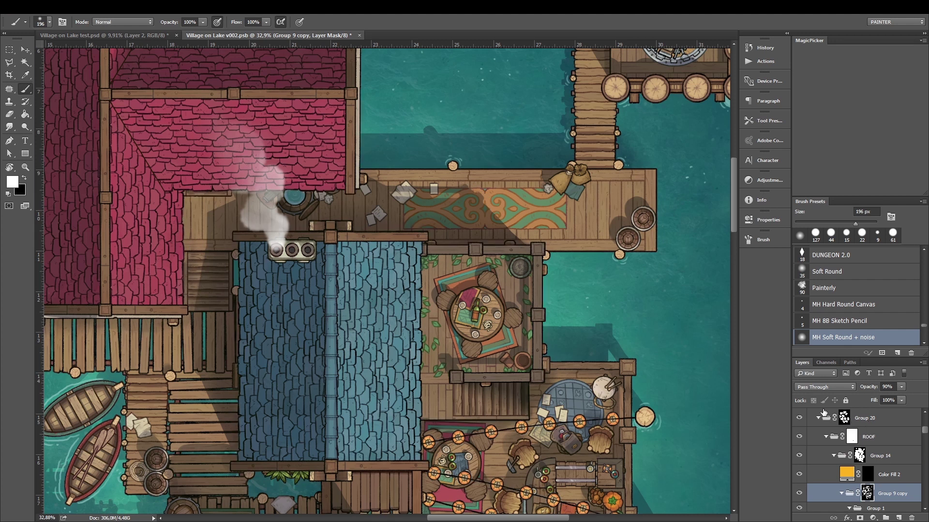
pyautogui.scroll(-4, 892, 443)
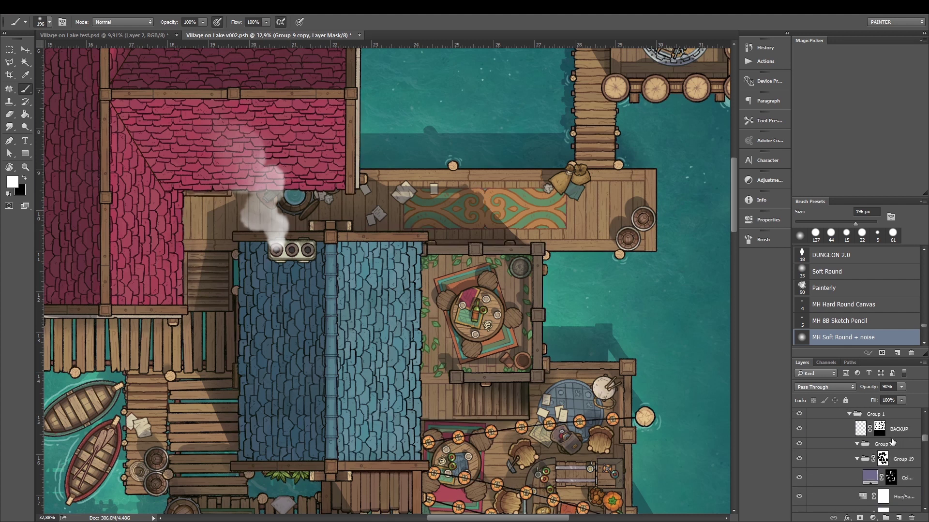
pyautogui.scroll(1, 869, 477)
pyautogui.doubleClick(869, 489)
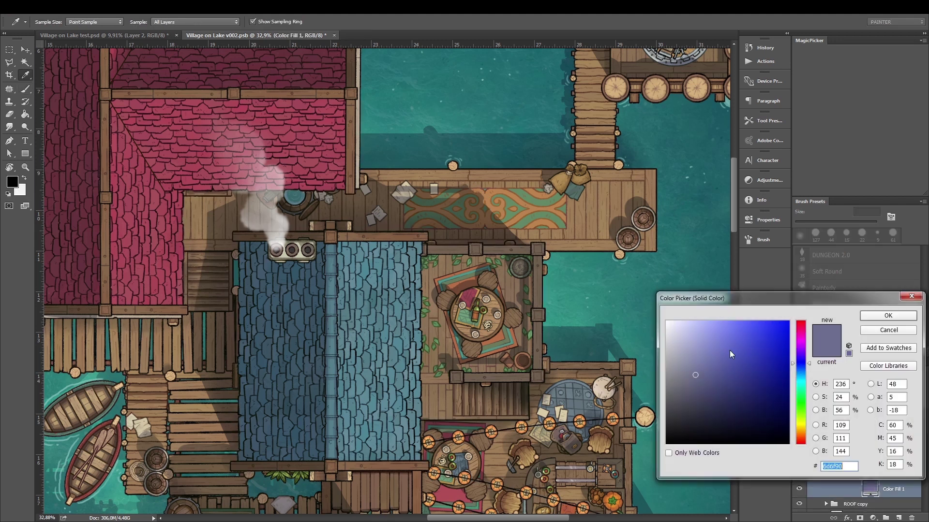
pyautogui.click(805, 445)
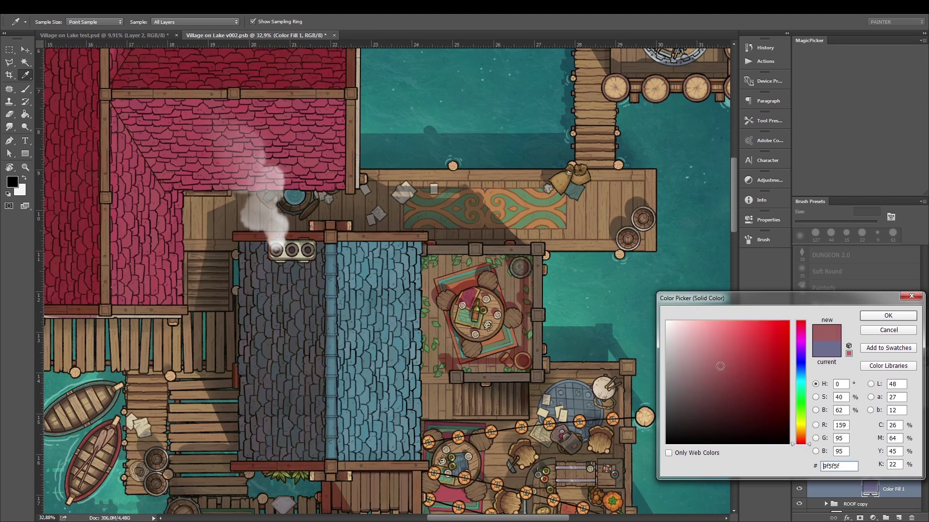
pyautogui.click(685, 375)
pyautogui.click(801, 364)
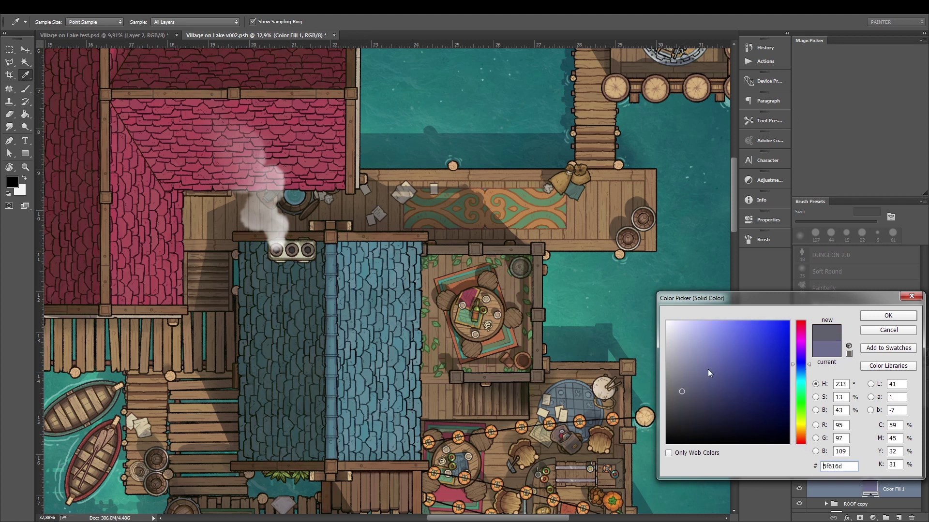
pyautogui.click(710, 379)
pyautogui.click(705, 342)
pyautogui.click(729, 363)
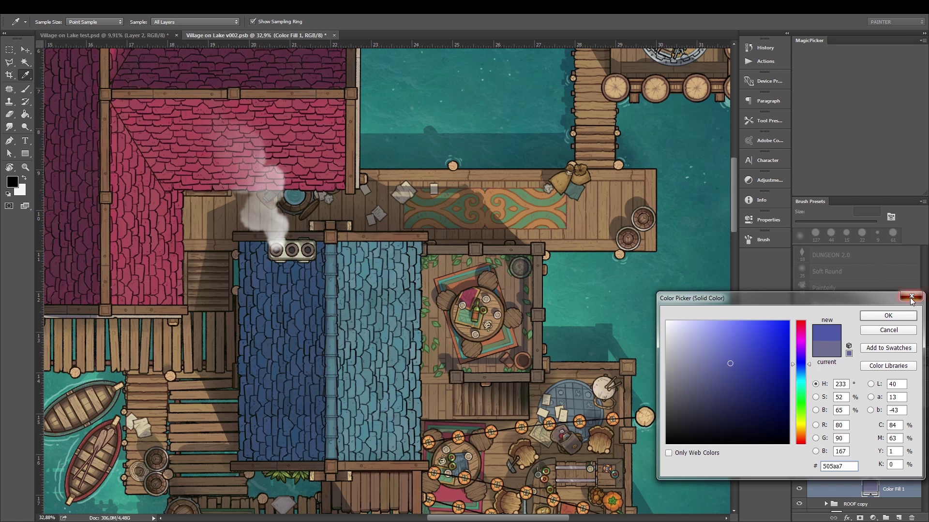
pyautogui.press('Return')
pyautogui.press('b')
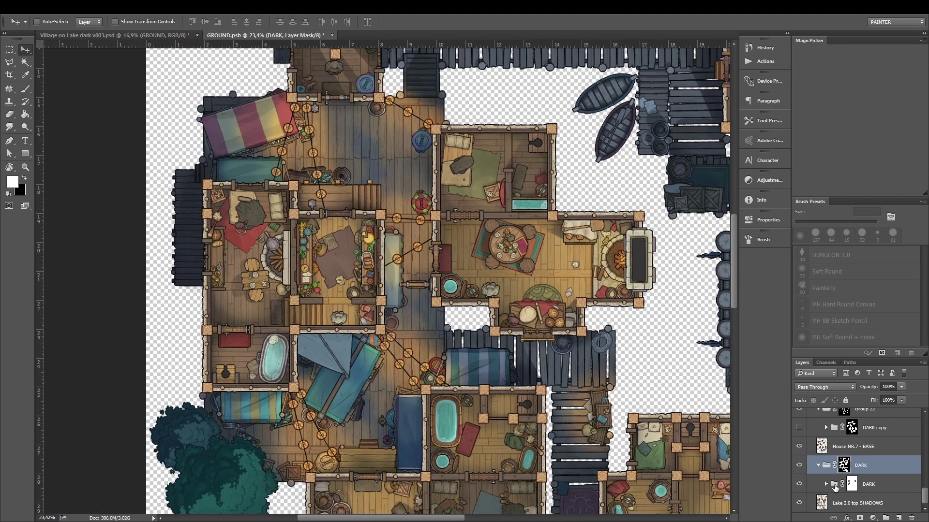
# Expand the nested DARK group and check the color of its Color Fill 2 layer.
pyautogui.click(826, 484)
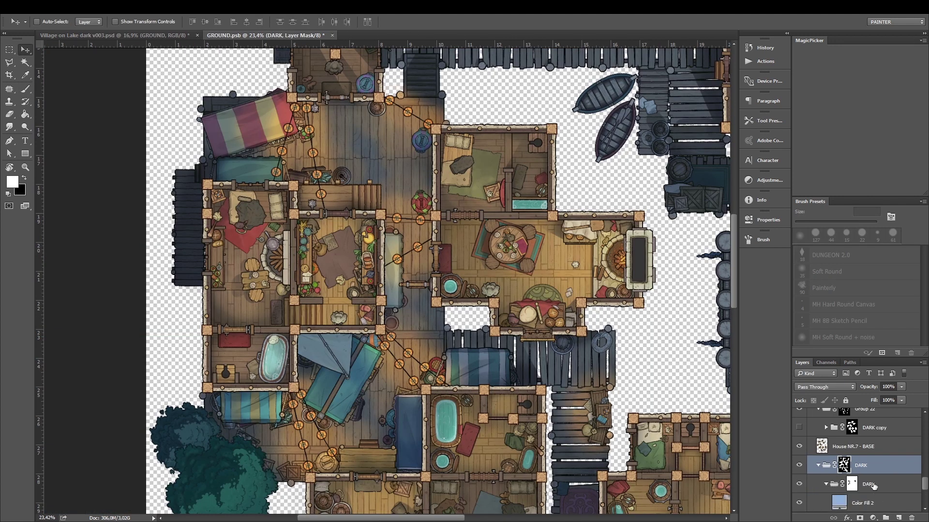
pyautogui.scroll(-3, 924, 486)
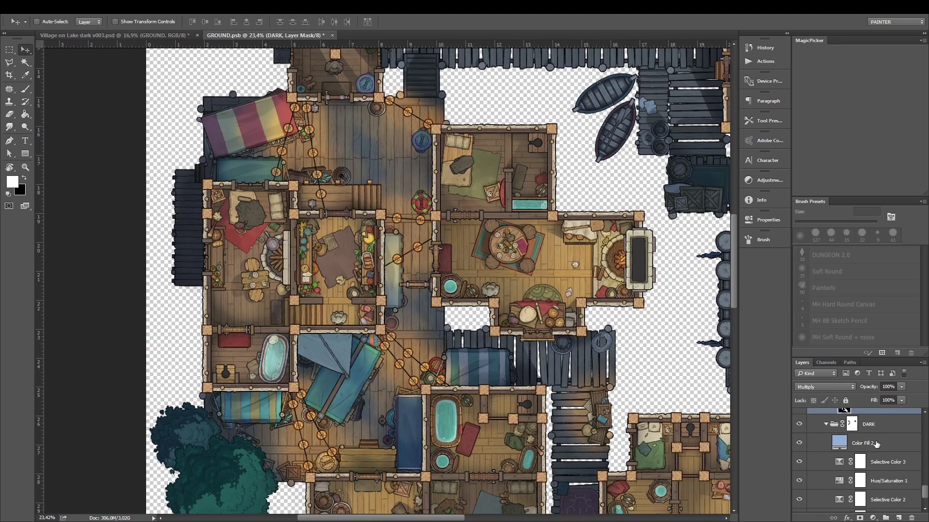
pyautogui.click(875, 444)
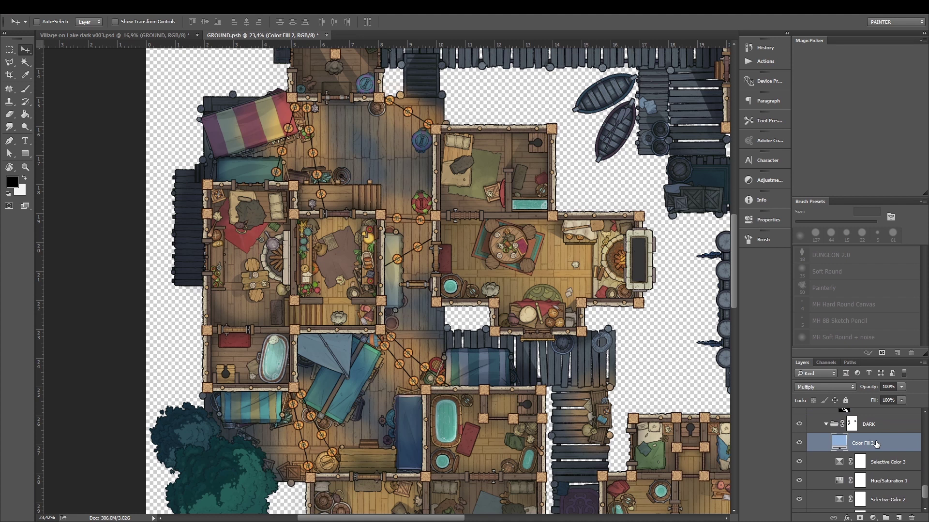
pyautogui.doubleClick(838, 444)
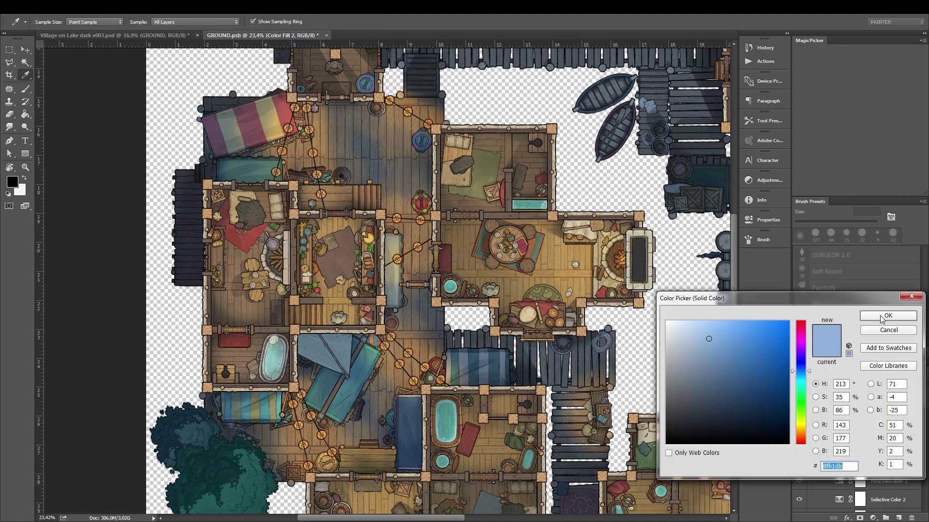
pyautogui.press('Return')
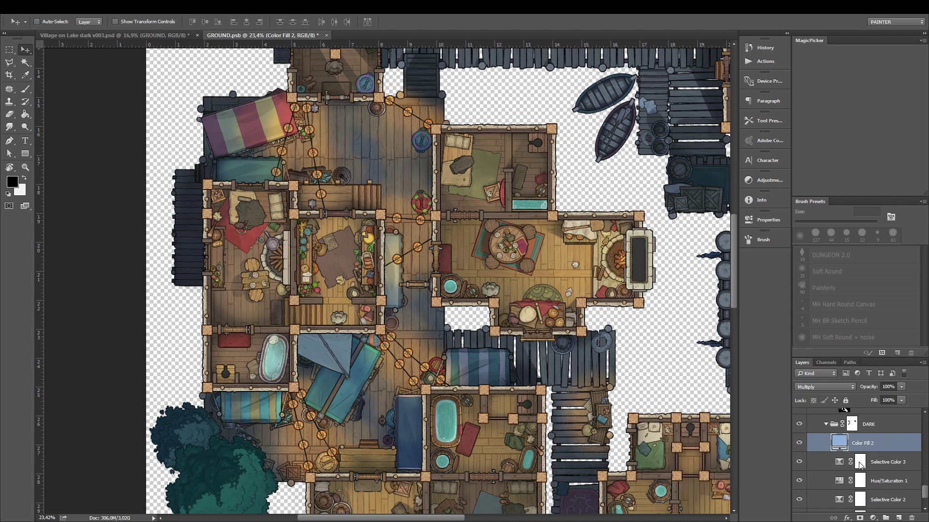
# Review the Hue/Saturation 1, Selective Color 2 and Color Balance 2 settings inside the nested DARK group.
pyautogui.click(896, 463)
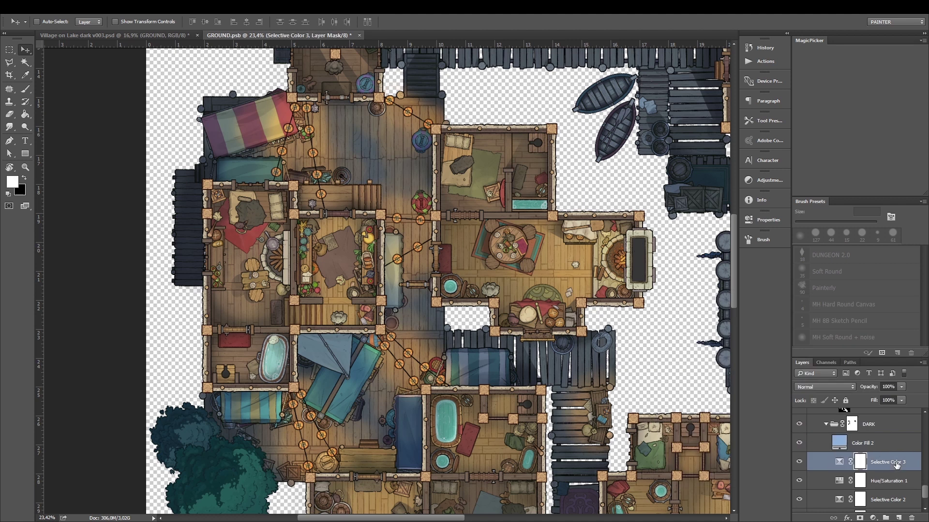
pyautogui.doubleClick(839, 481)
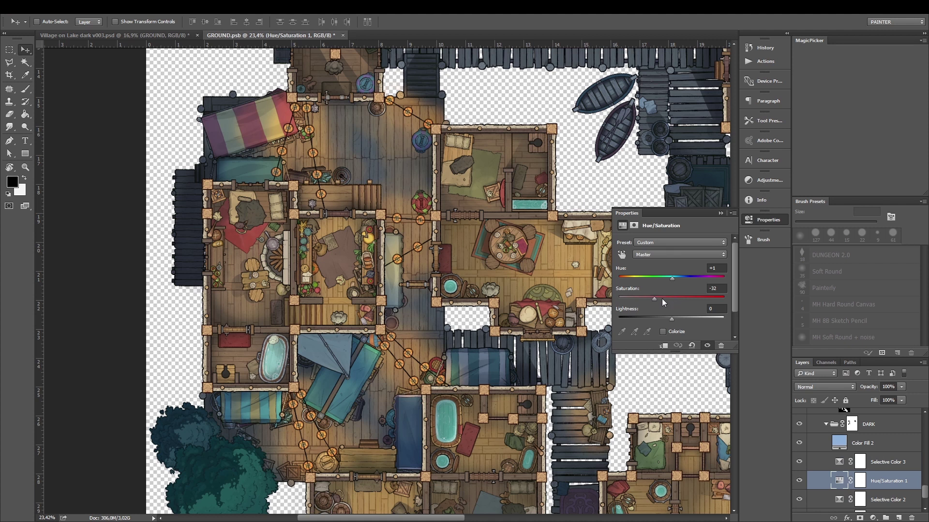
pyautogui.click(720, 213)
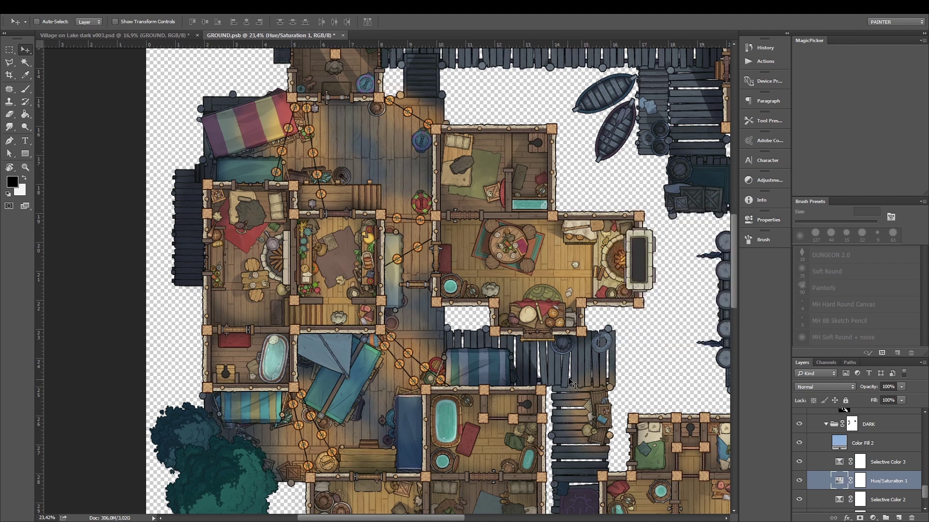
pyautogui.scroll(-1, 876, 481)
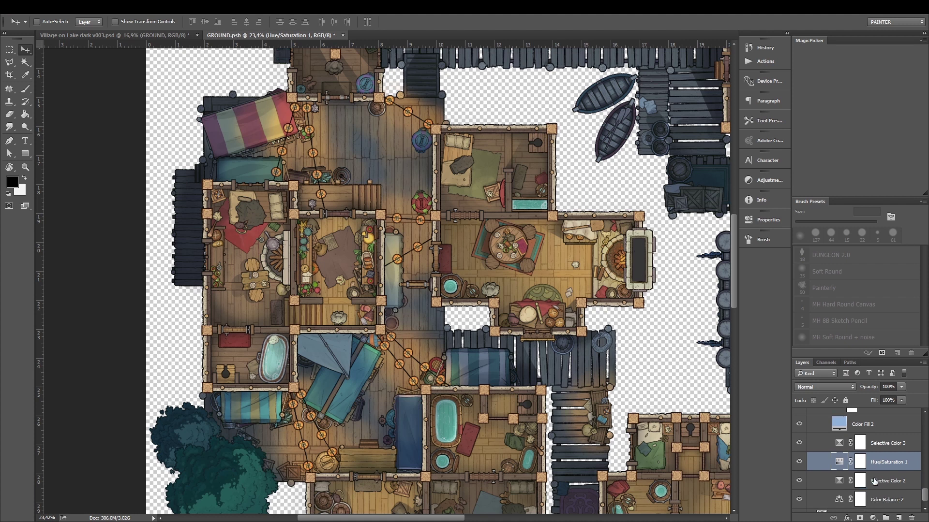
pyautogui.doubleClick(840, 482)
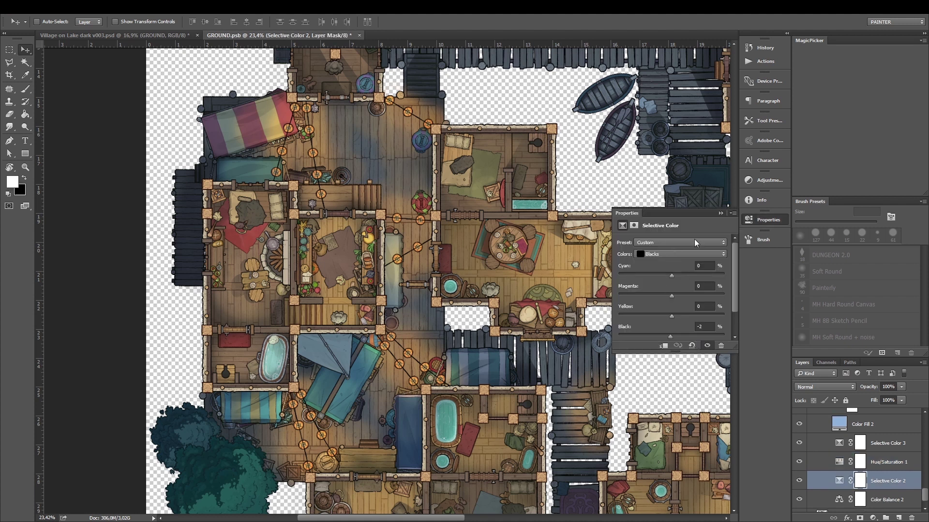
pyautogui.click(720, 214)
pyautogui.scroll(-1, 887, 485)
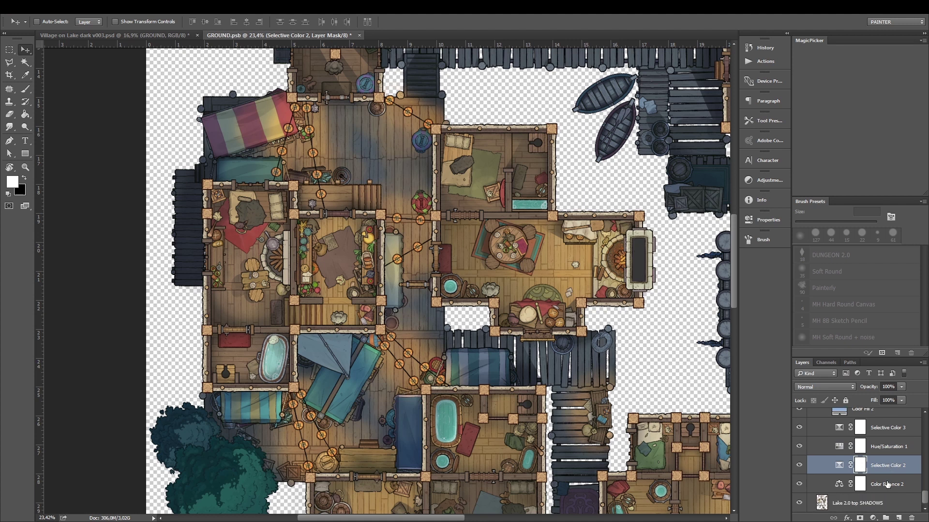
pyautogui.doubleClick(838, 484)
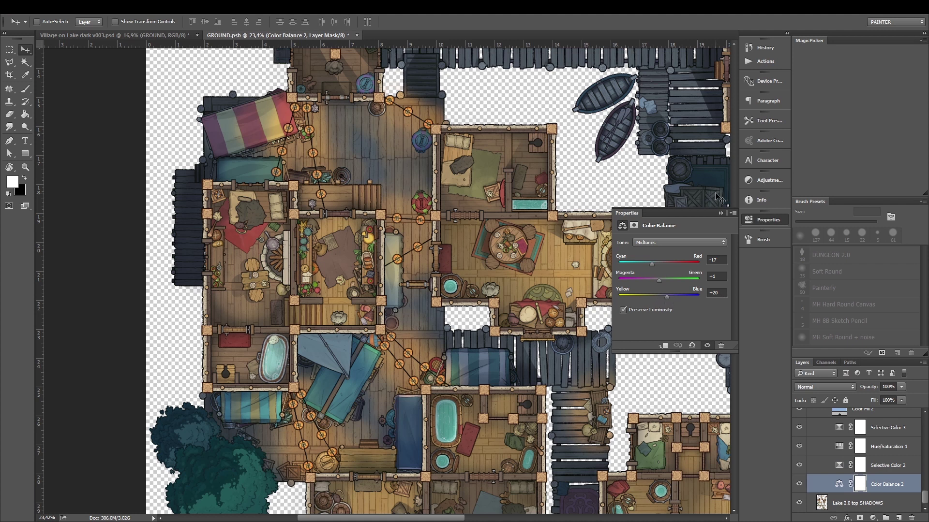
pyautogui.click(718, 214)
pyautogui.scroll(3, 885, 481)
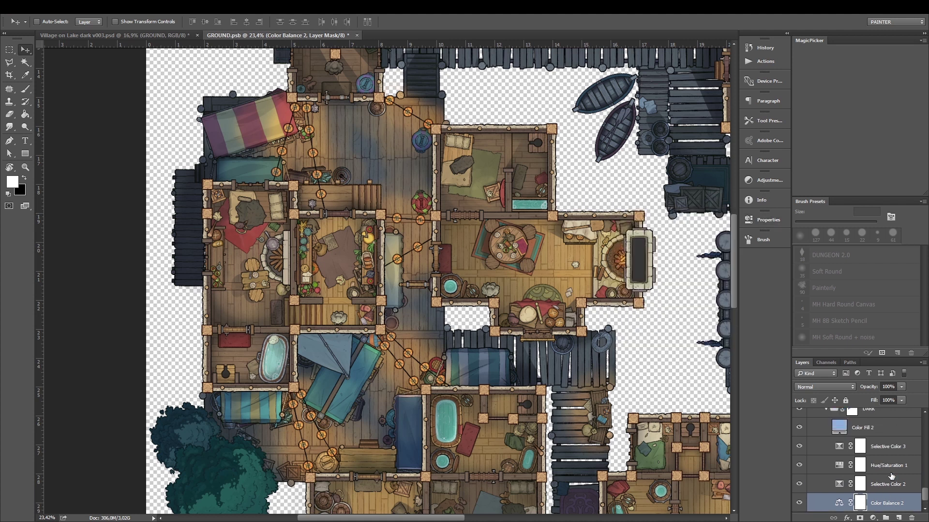
pyautogui.scroll(1, 891, 476)
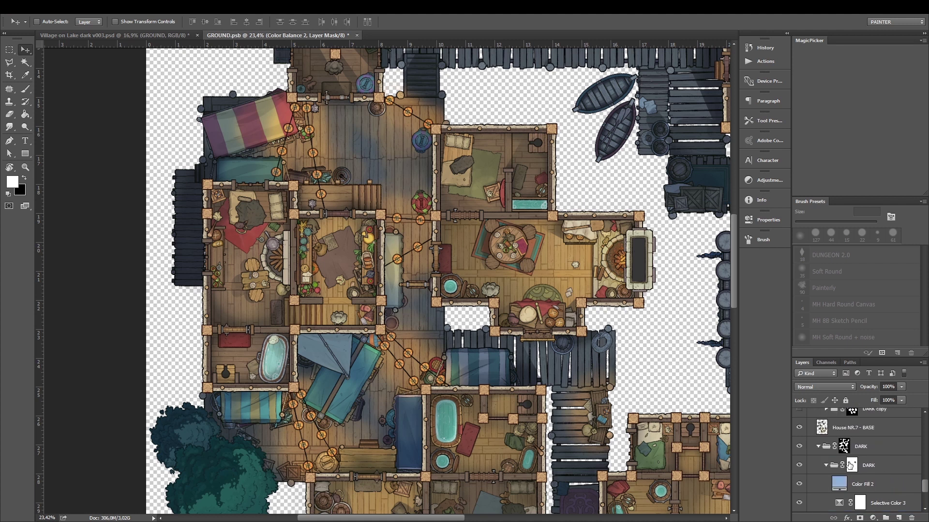
# Paint black on the nested DARK group's mask with a 184 px soft brush to light the walkway landing below the house stairs.
pyautogui.click(844, 447)
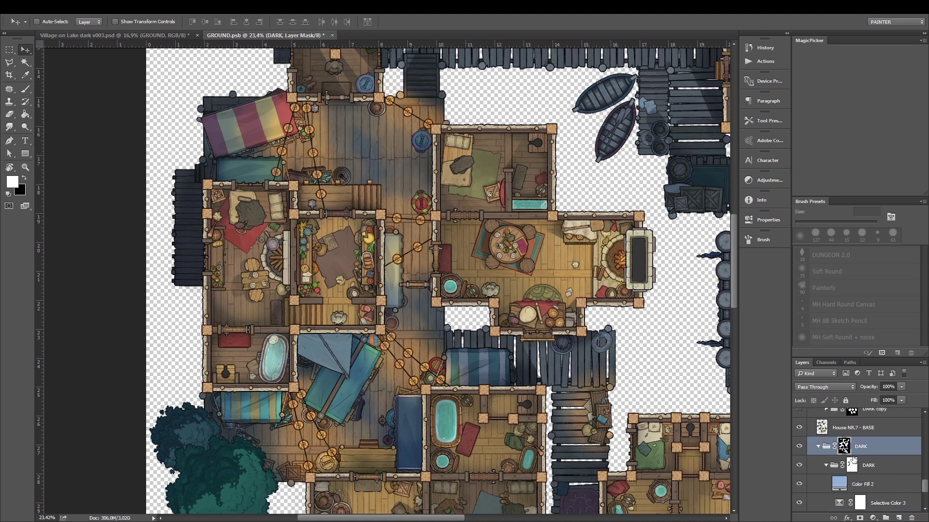
pyautogui.click(854, 465)
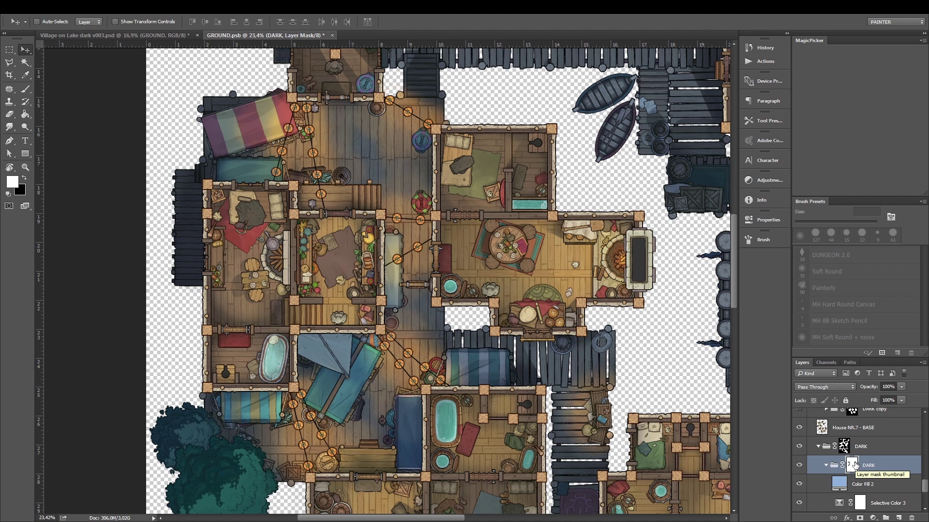
pyautogui.press('b')
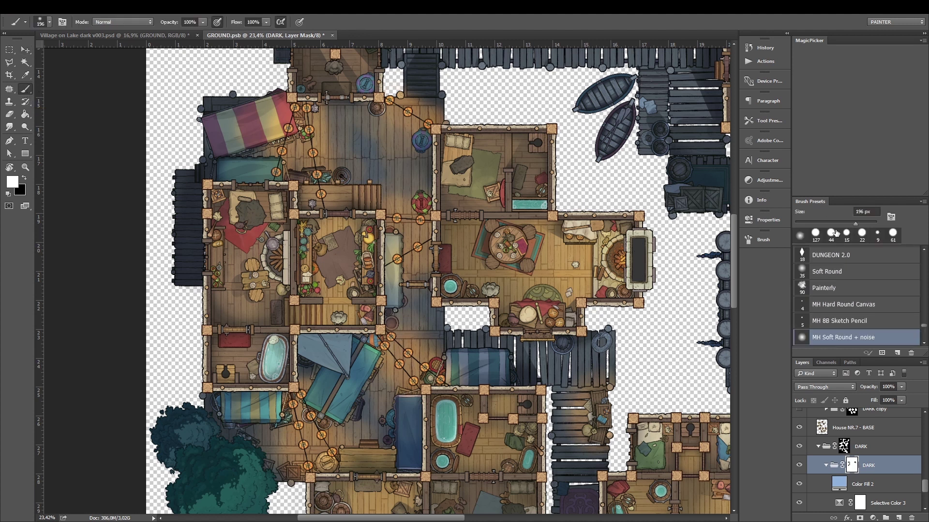
pyautogui.moveTo(416, 313)
pyautogui.mouseDown()
pyautogui.moveTo(418, 356)
pyautogui.moveTo(377, 369)
pyautogui.moveTo(401, 387)
pyautogui.moveTo(430, 384)
pyautogui.moveTo(329, 435)
pyautogui.moveTo(304, 421)
pyautogui.mouseUp()
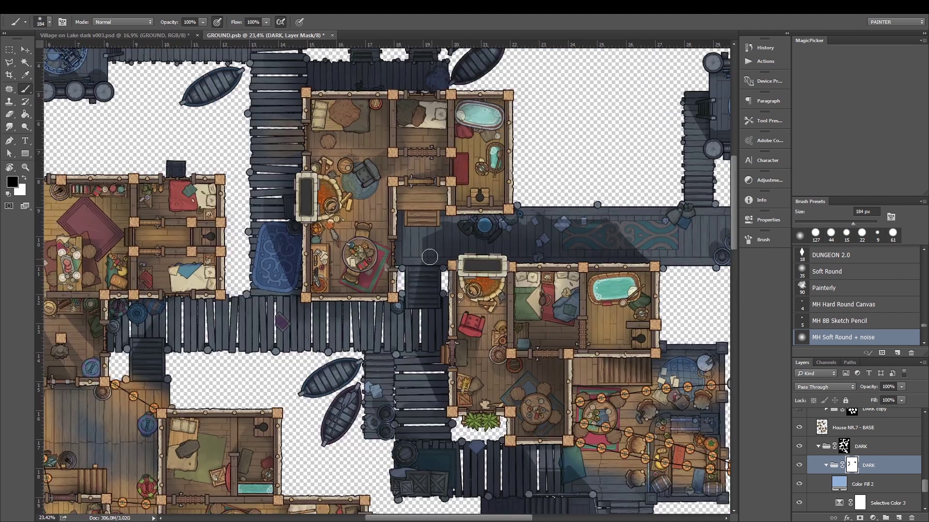
pyautogui.moveTo(424, 251); pyautogui.dragTo(420, 234)
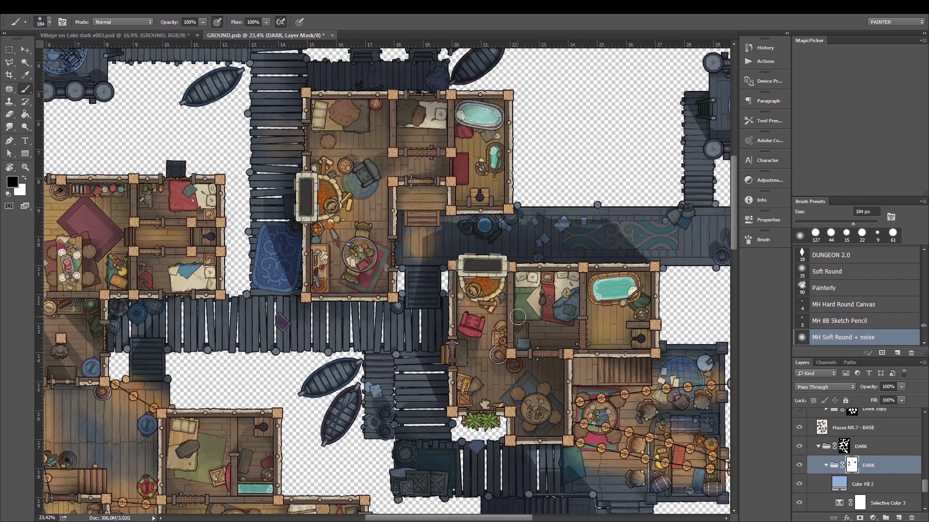
# Paint over the same walkway landing on the Group 20 mask to strengthen the pool of light.
pyautogui.scroll(5, 851, 452)
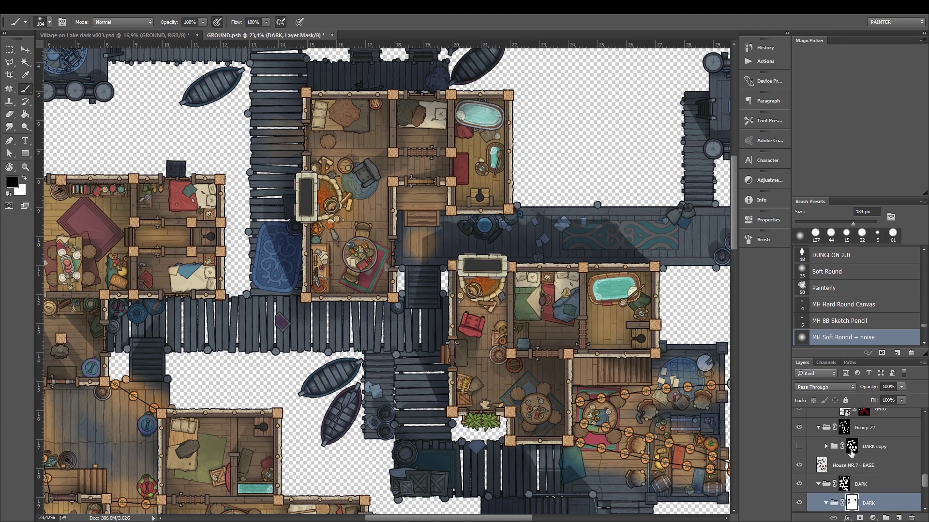
pyautogui.scroll(5, 851, 453)
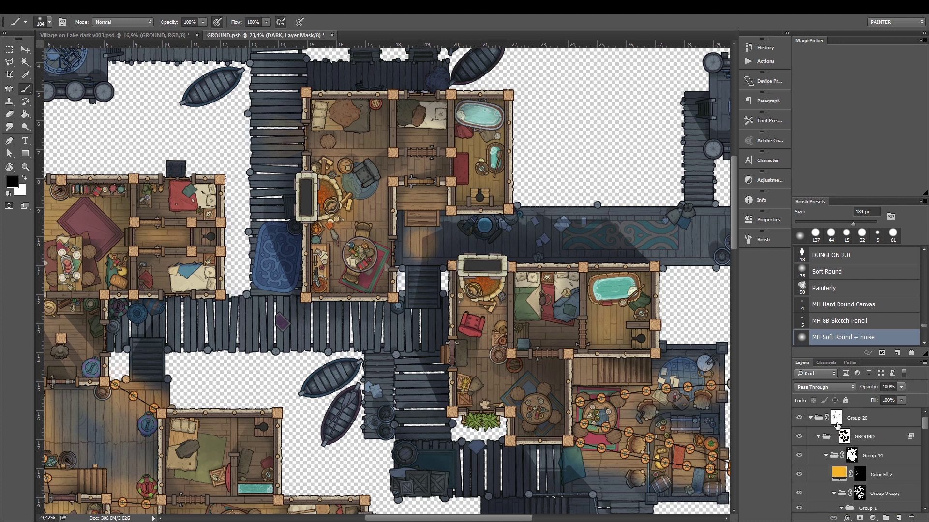
pyautogui.click(837, 422)
pyautogui.moveTo(420, 241); pyautogui.dragTo(428, 258)
pyautogui.press('x')
pyautogui.press('x')
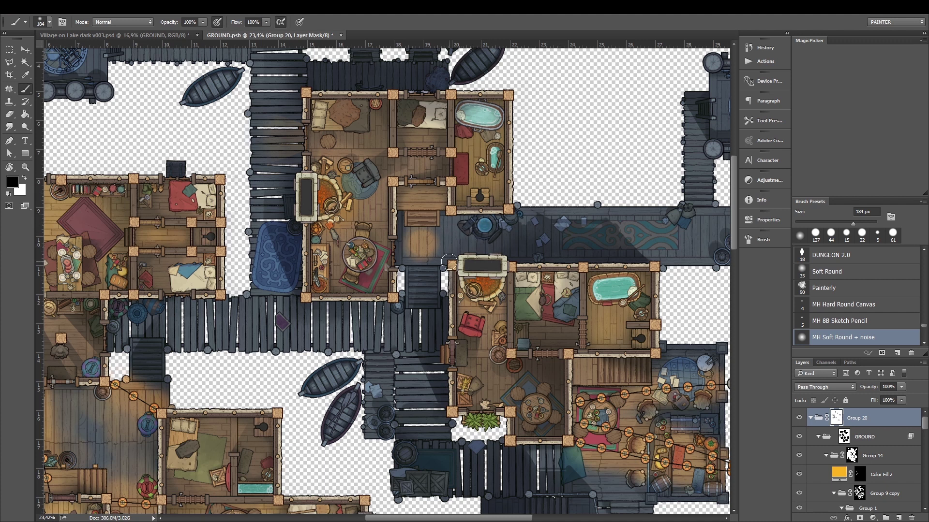
# Select the upper small bedroom of the western house and brighten it on the Group 22 mask with a 380 px black brush, clearing the selection.
pyautogui.scroll(-3, 874, 434)
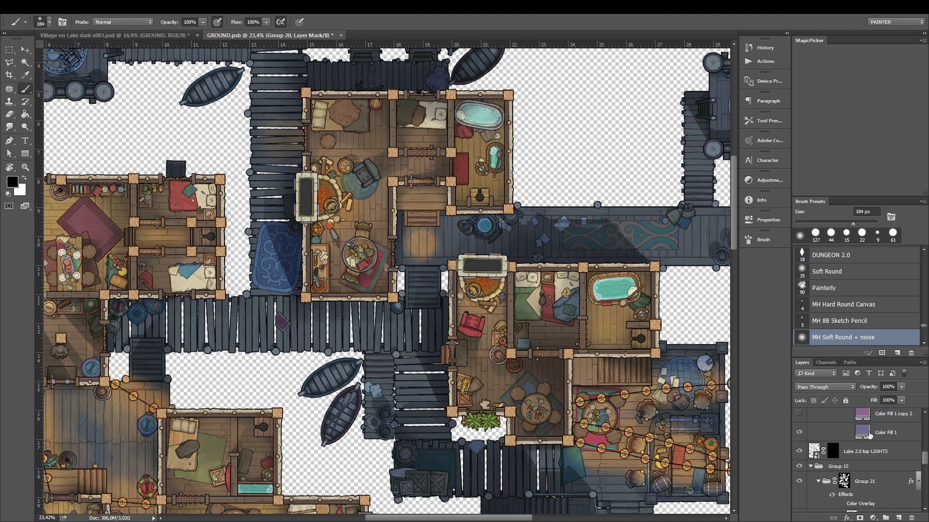
pyautogui.scroll(3, 869, 434)
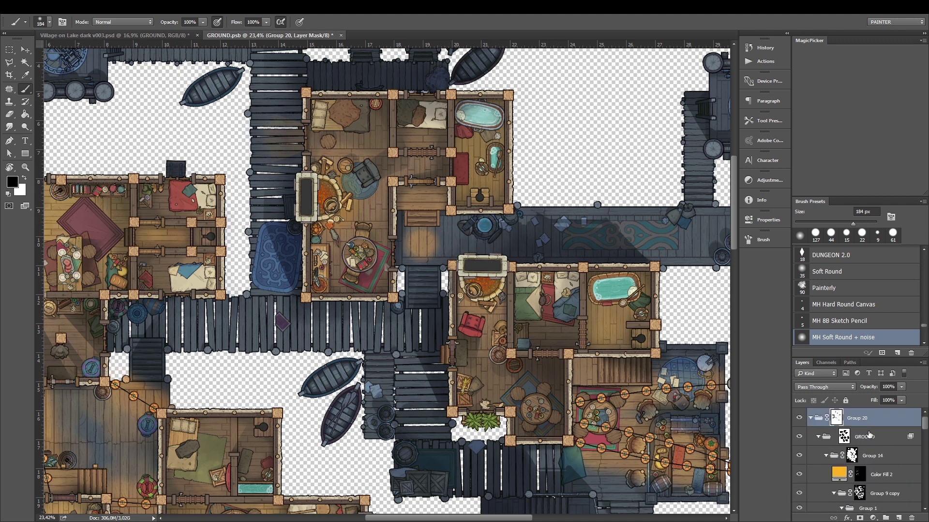
pyautogui.moveTo(406, 142); pyautogui.dragTo(582, 179)
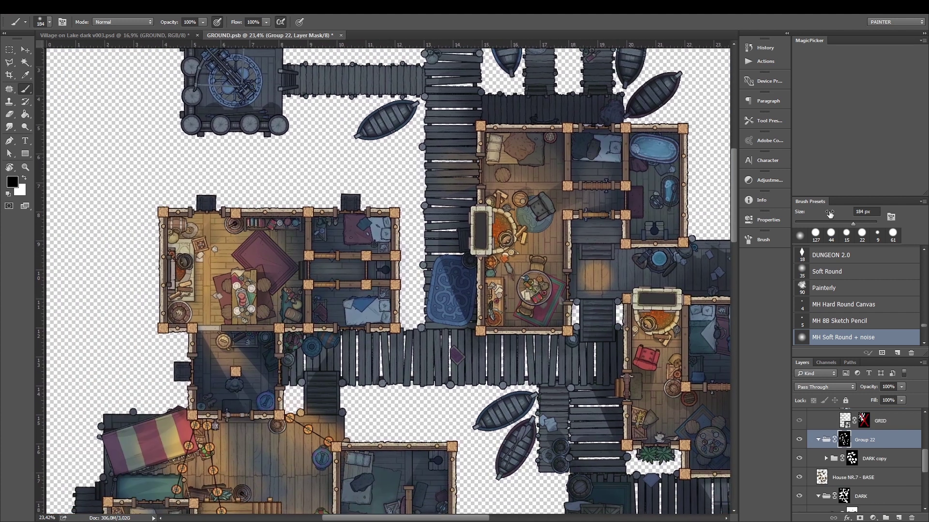
pyautogui.press('m')
pyautogui.moveTo(311, 216); pyautogui.dragTo(391, 253)
pyautogui.press('b')
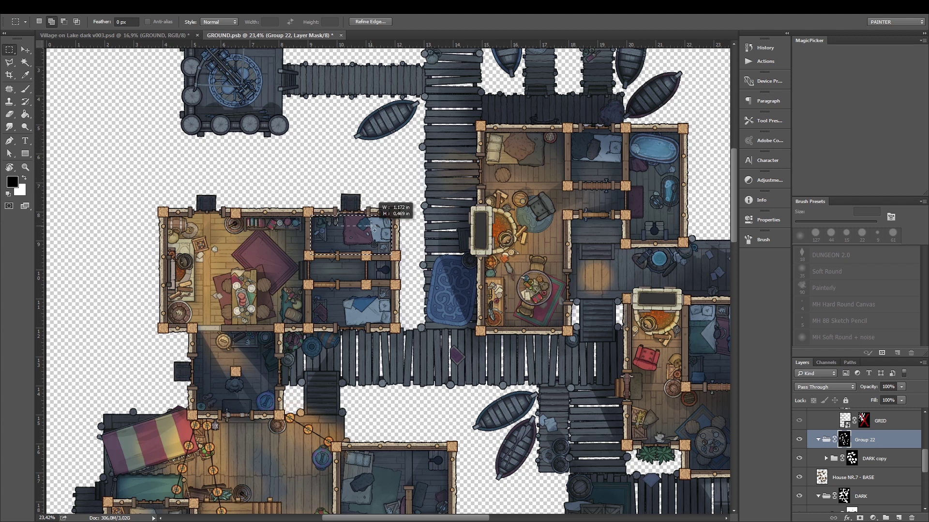
pyautogui.moveTo(388, 242); pyautogui.dragTo(407, 242)
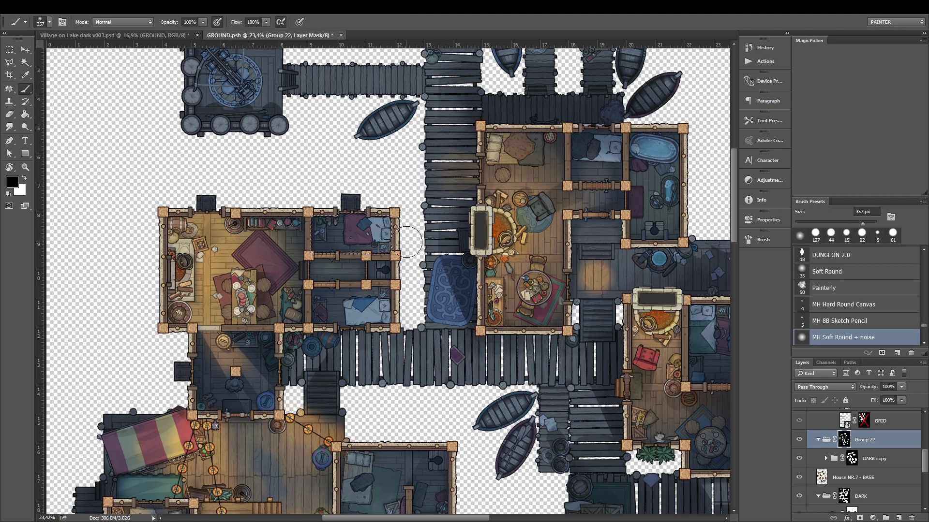
pyautogui.moveTo(865, 224); pyautogui.dragTo(867, 224)
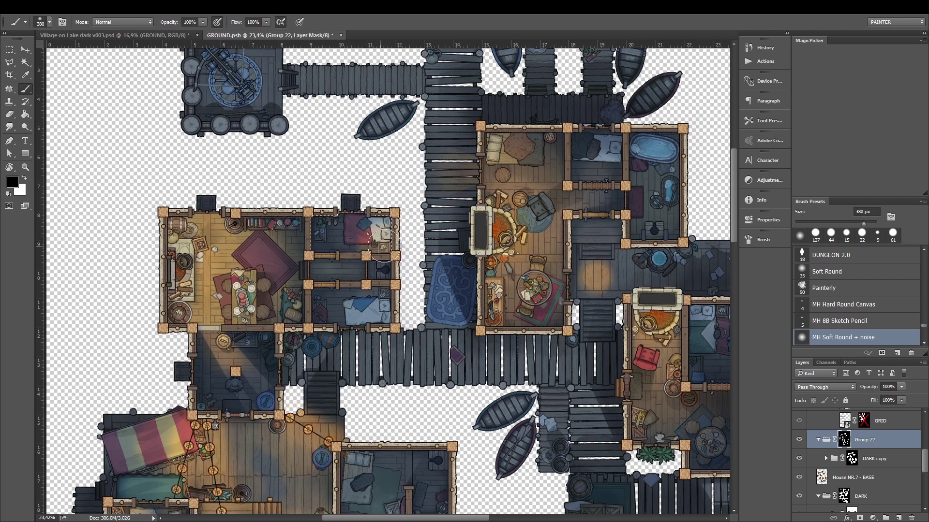
pyautogui.hotkey('ctrl', 'd')
# Close GROUND.psb and toggle the visibility of the Color Fill 4 vignette on the dark village map.
pyautogui.hotkey('ctrl', 'w')
pyautogui.click(832, 485)
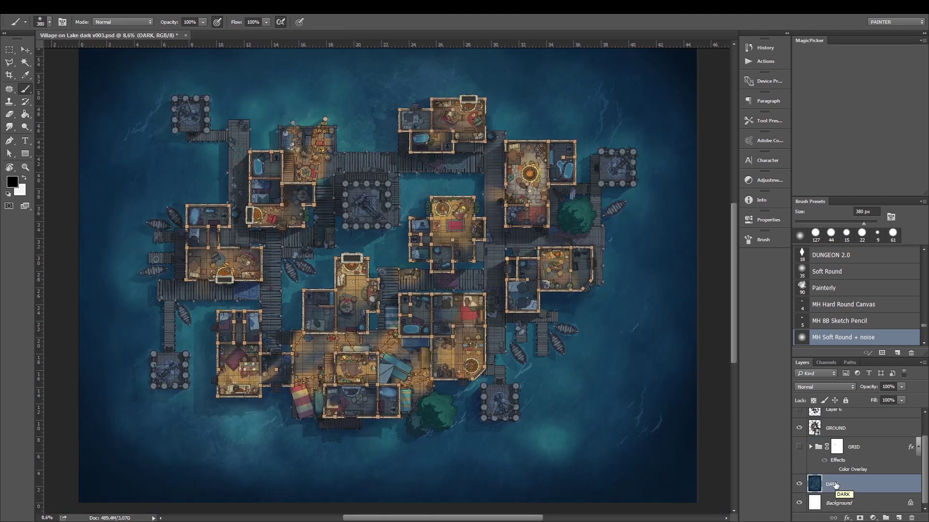
pyautogui.scroll(2, 879, 422)
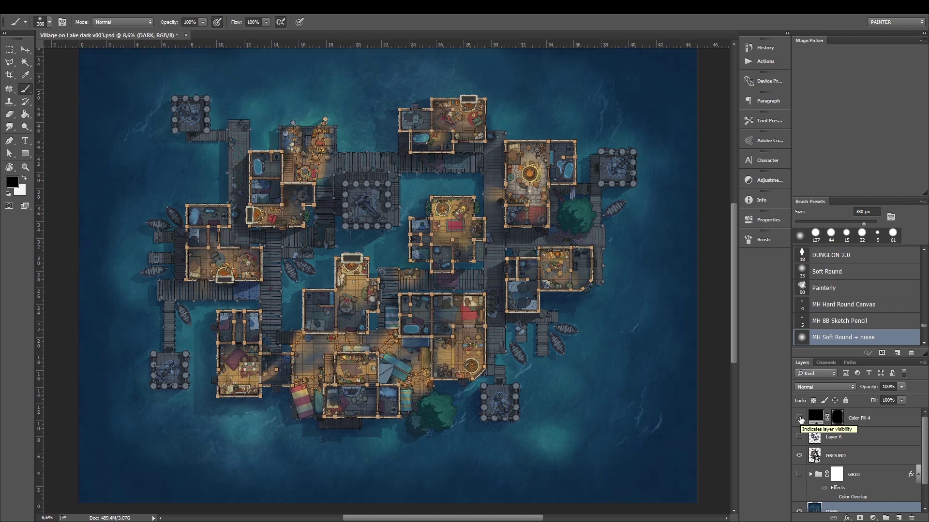
pyautogui.click(799, 418)
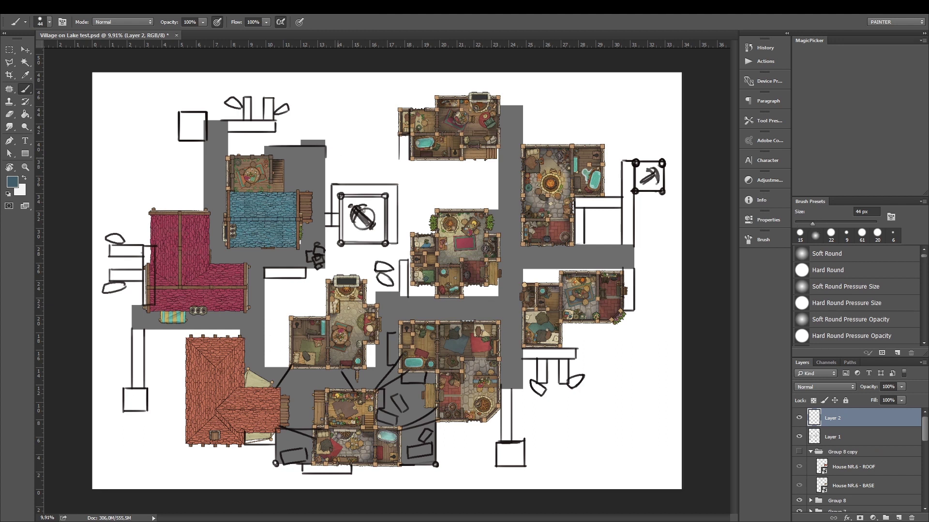
# Try sketching a short line along the central ballista platform's upper edge on Layer 2, and undo it.
pyautogui.keyDown('alt'); pyautogui.click(343, 194); pyautogui.keyUp('alt')
pyautogui.keyDown('shift'); pyautogui.click(357, 193); pyautogui.keyUp('shift')
pyautogui.hotkey('ctrl', 'z')
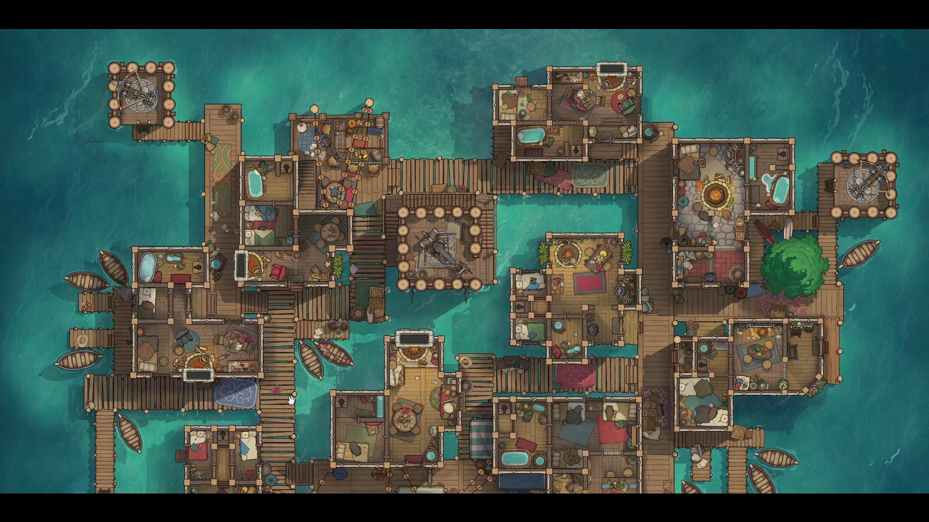
pyautogui.moveTo(290, 401)
pyautogui.mouseDown()
pyautogui.moveTo(281, 345)
pyautogui.moveTo(286, 207)
pyautogui.moveTo(285, 414)
pyautogui.mouseUp()
pyautogui.scroll(5, 324, 232)
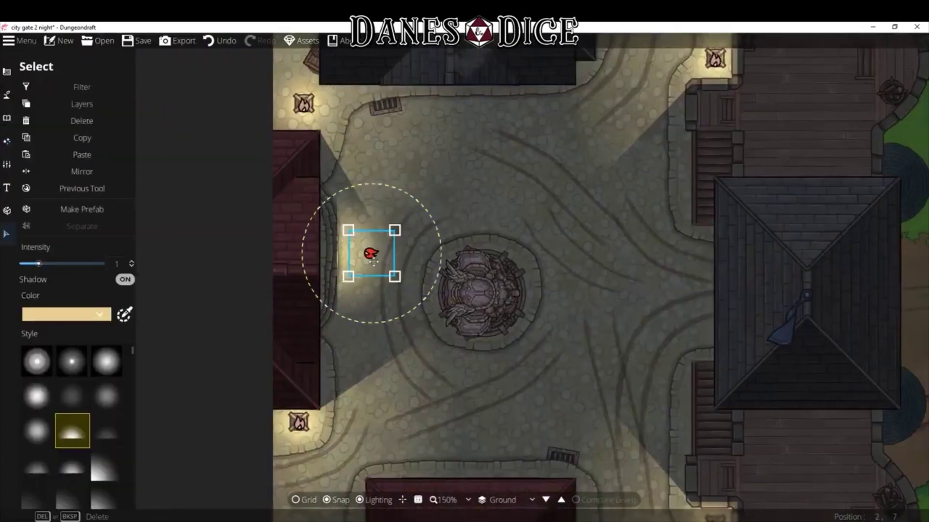
# In Dungeondraft, position a half-circle wall light against the gatehouse side facing the fountain square.
pyautogui.scroll(3, 358, 255)
pyautogui.moveTo(378, 300); pyautogui.dragTo(421, 174)
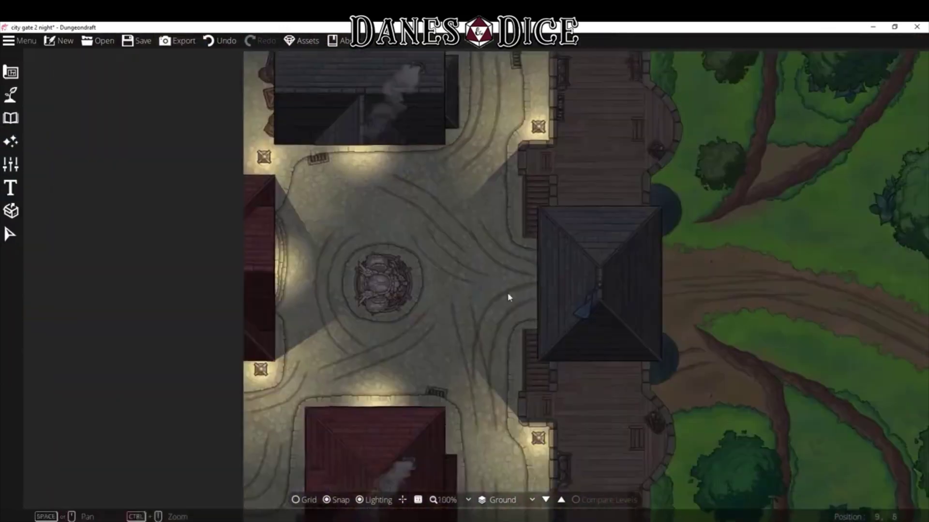
pyautogui.click(460, 275)
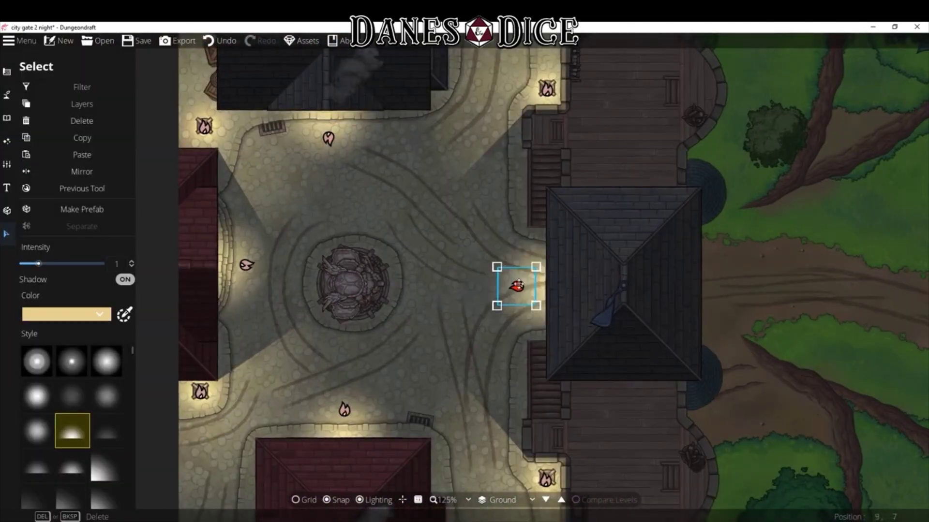
pyautogui.moveTo(508, 275); pyautogui.dragTo(460, 275)
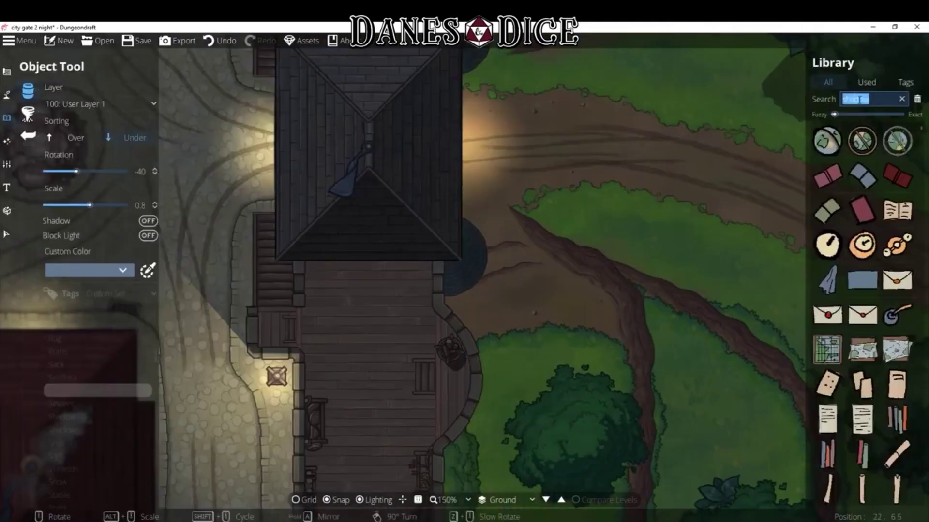
# Search the object library for fire, and move the half-circle light against the dark-roofed house's eastern wall.
pyautogui.write('fire')
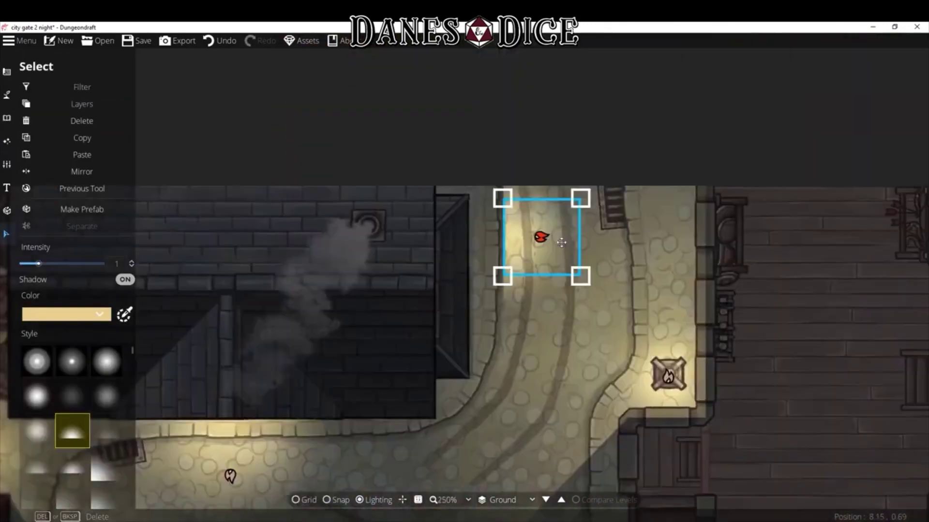
pyautogui.moveTo(561, 241); pyautogui.dragTo(519, 293)
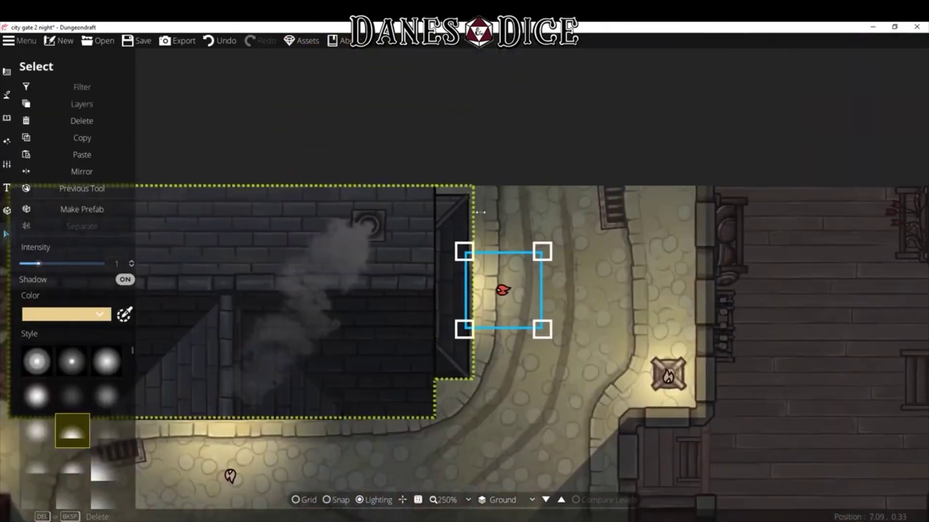